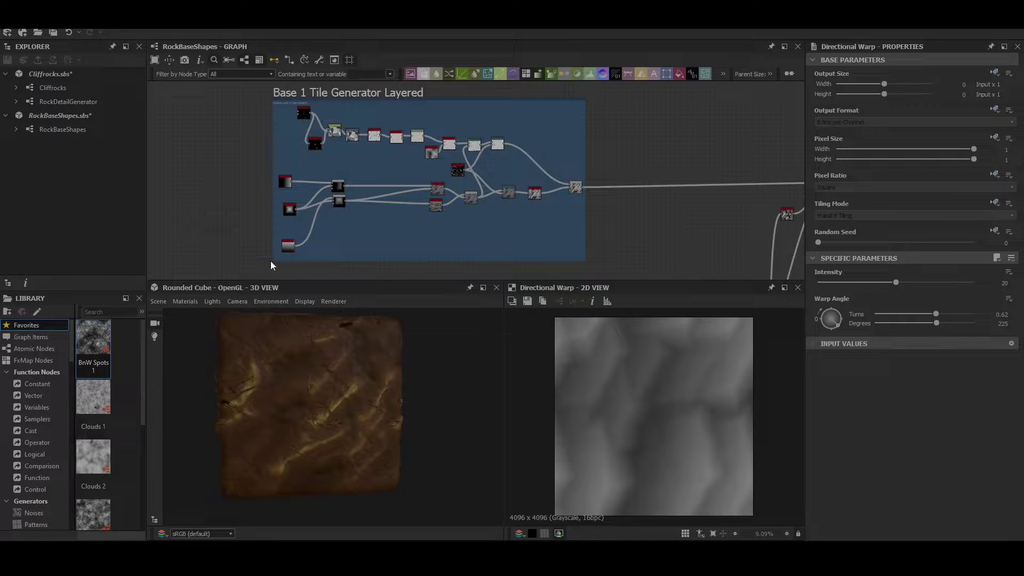
Step: Examine the Base 1 Tile Generator Layered node group and its result on the rounded cube
scroll(569, 191, down, 4)
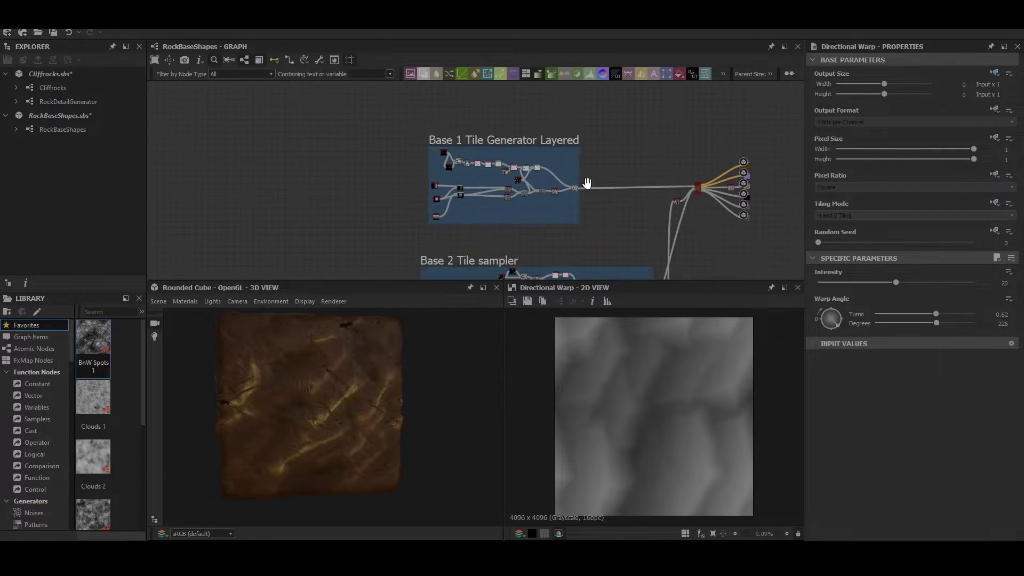
middle_drag(586, 183, 482, 179)
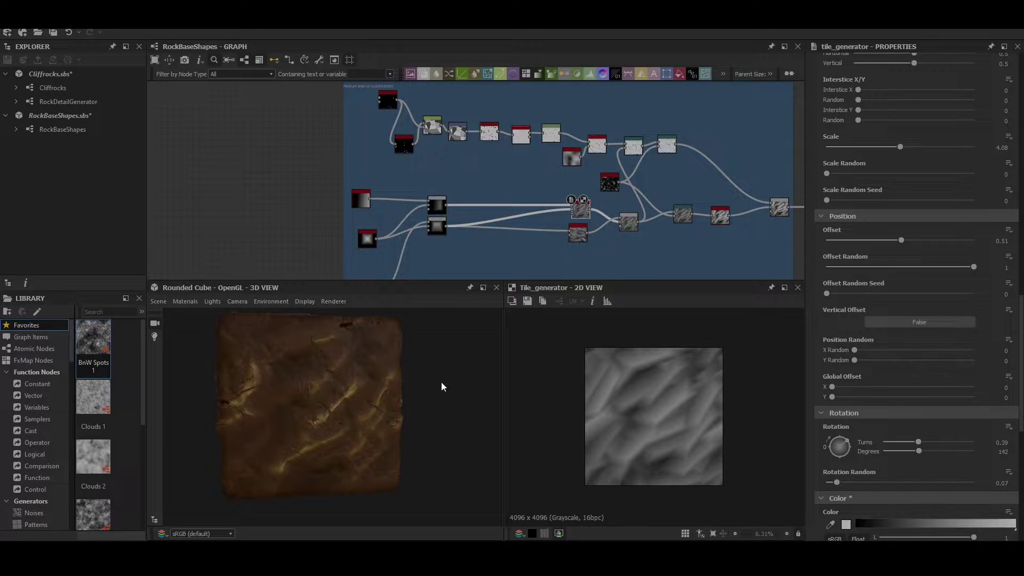
drag(328, 392, 343, 408)
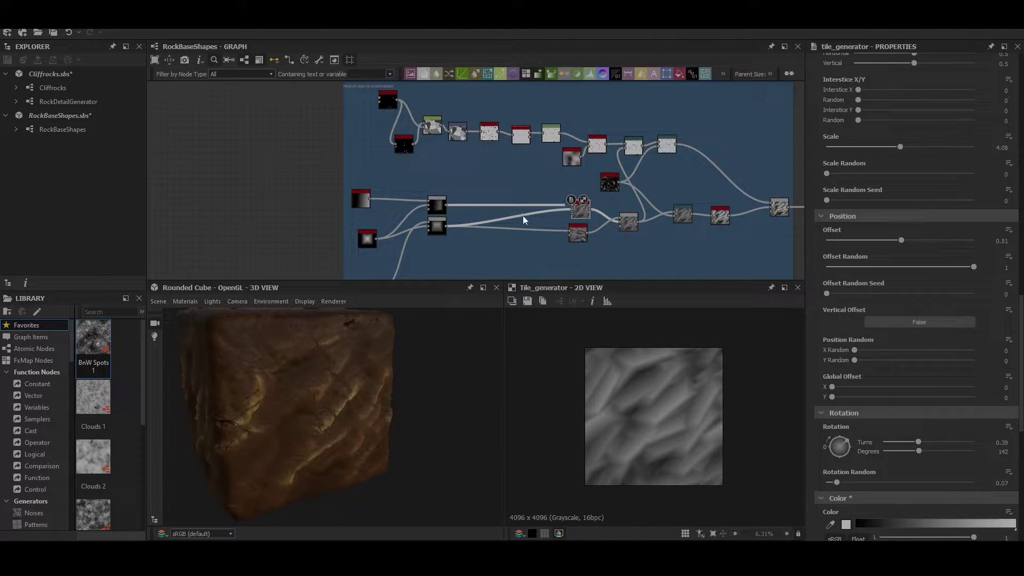
mouse_move(519, 213)
middle_down()
mouse_move(587, 208)
mouse_move(450, 194)
mouse_move(520, 209)
middle_up()
scroll(462, 198, down, 2)
drag(624, 125, 682, 235)
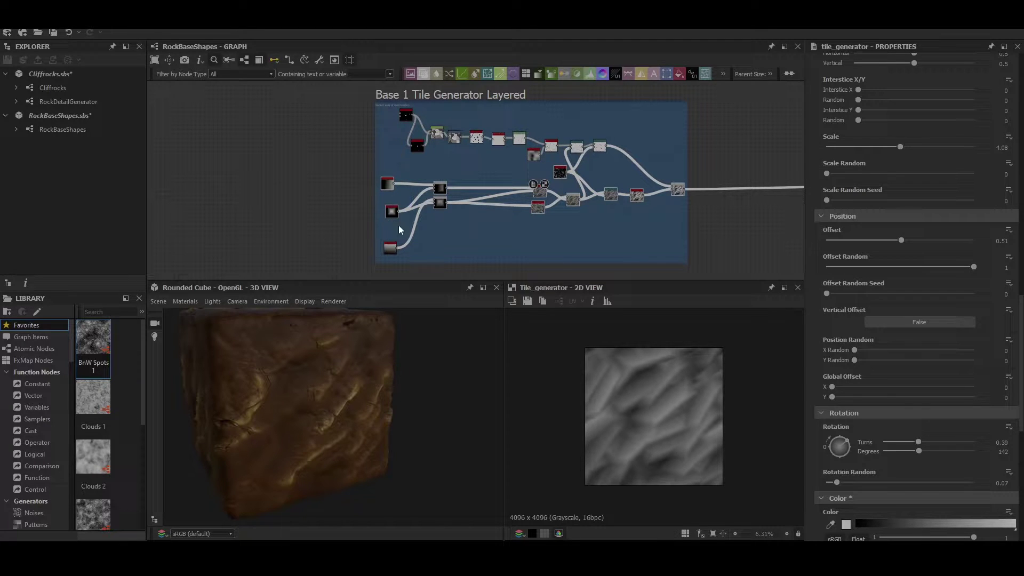
scroll(480, 224, up, 2)
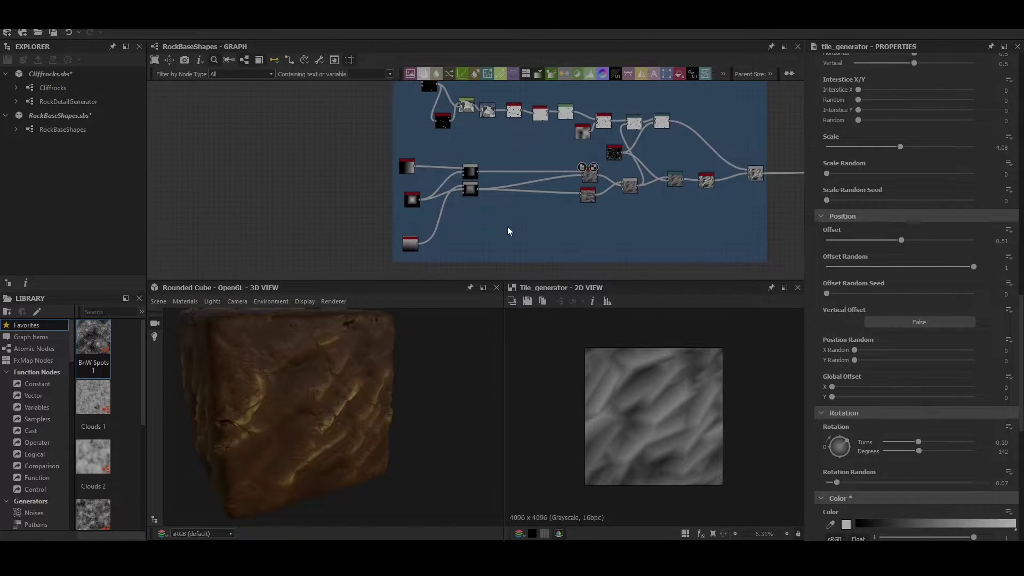
middle_drag(506, 231, 526, 230)
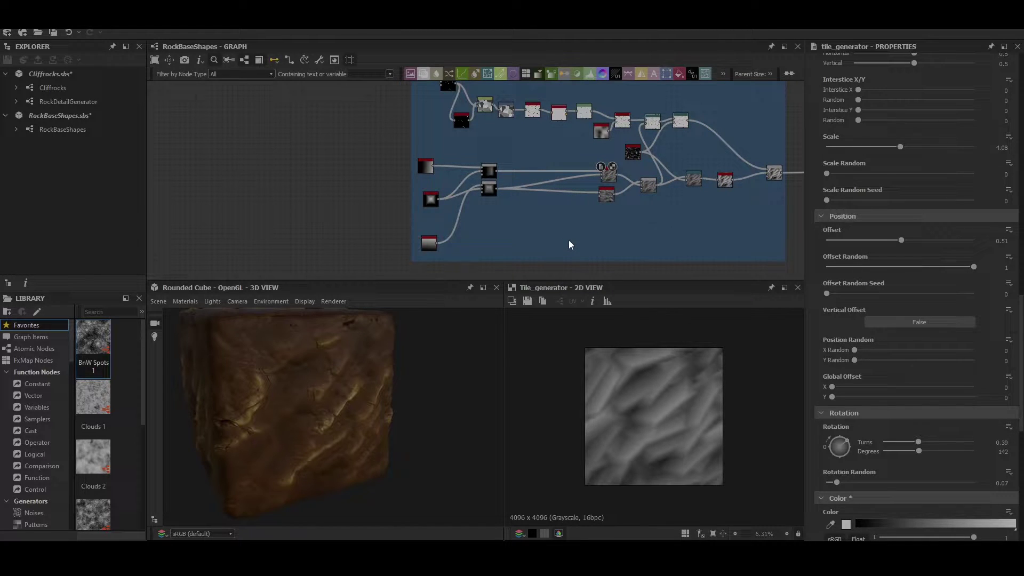
middle_drag(531, 222, 558, 226)
Step: Preview the Gradient Axial node and check its point parameters in the Base 1 group
scroll(479, 167, up, 2)
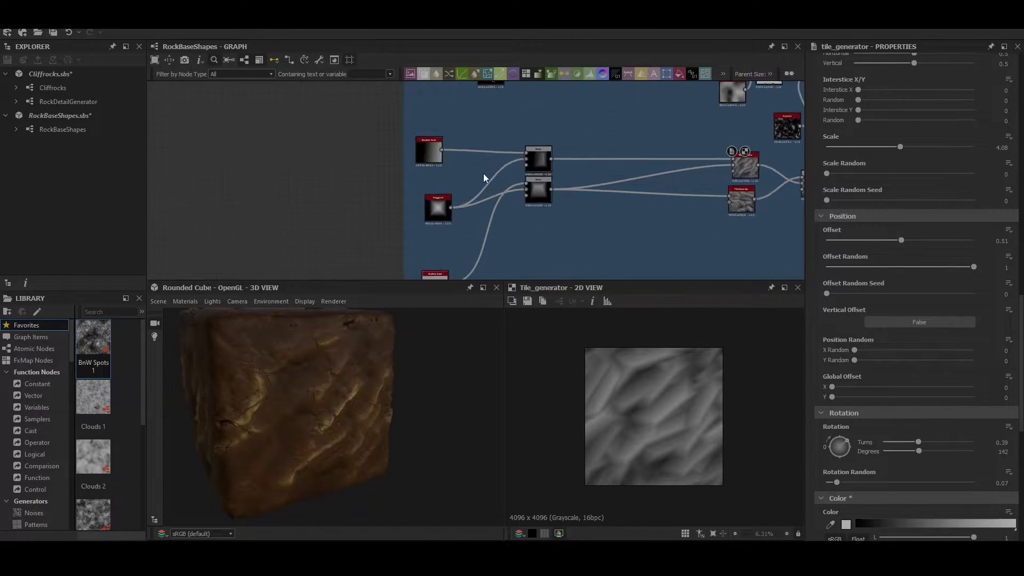
middle_drag(479, 167, 512, 180)
scroll(471, 165, up, 2)
click(470, 162)
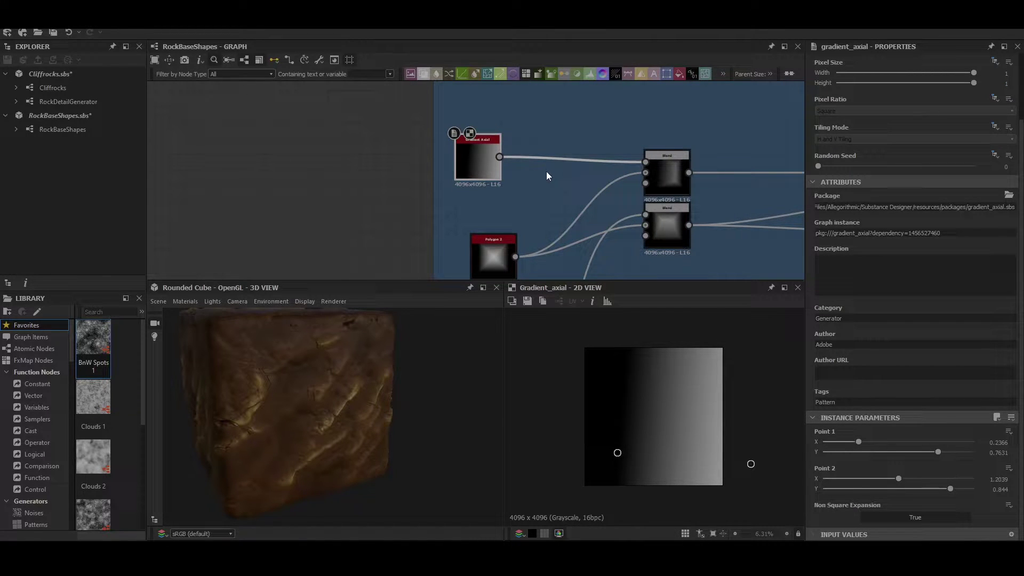
middle_drag(546, 185, 537, 160)
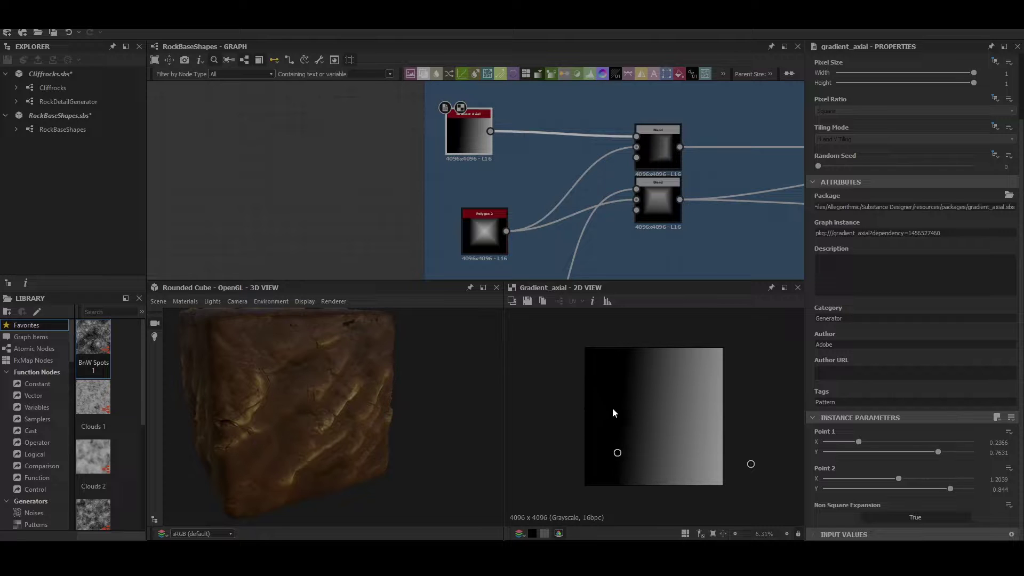
middle_drag(707, 220, 653, 187)
middle_drag(533, 131, 513, 149)
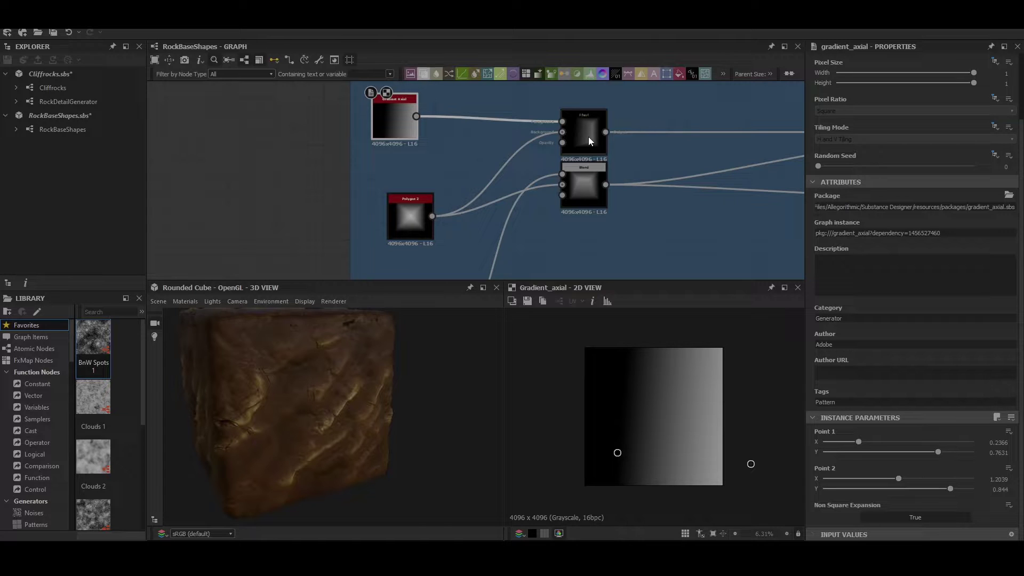
Step: Preview the Polygon 2 node and compare the two Blend shapes fed by the polygon and gradients
scroll(542, 197, down, 1)
scroll(542, 196, down, 1)
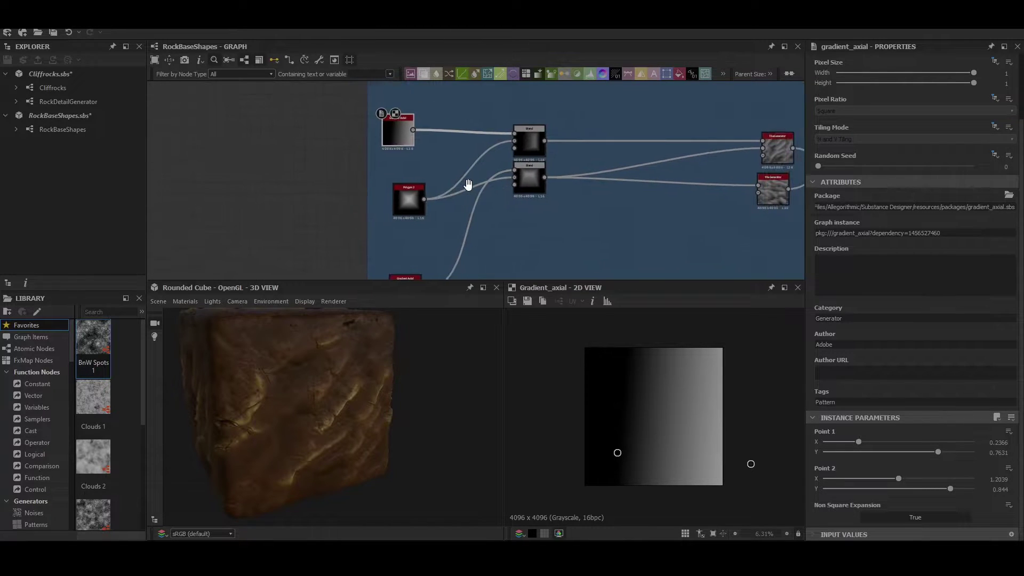
click(410, 203)
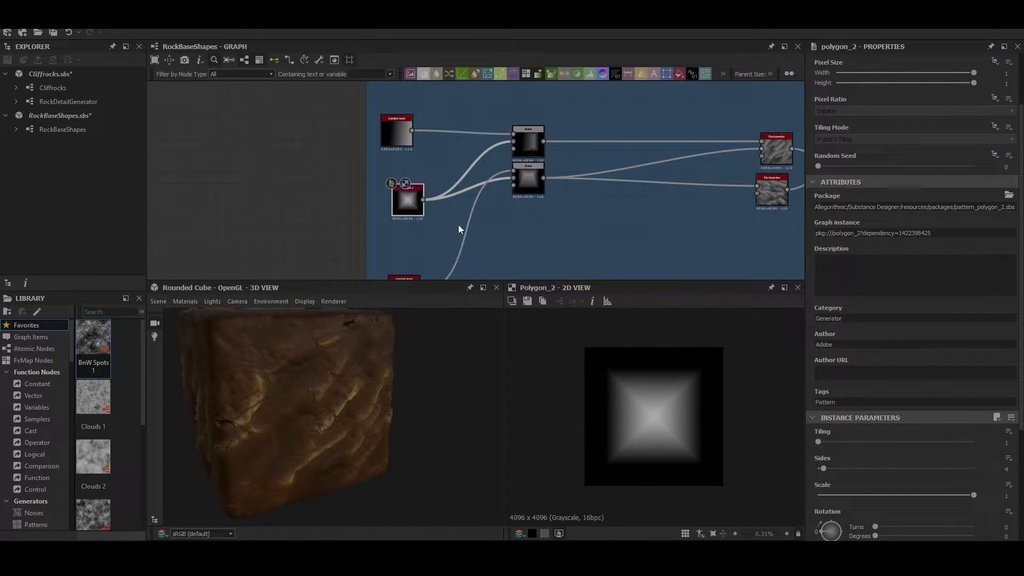
click(529, 140)
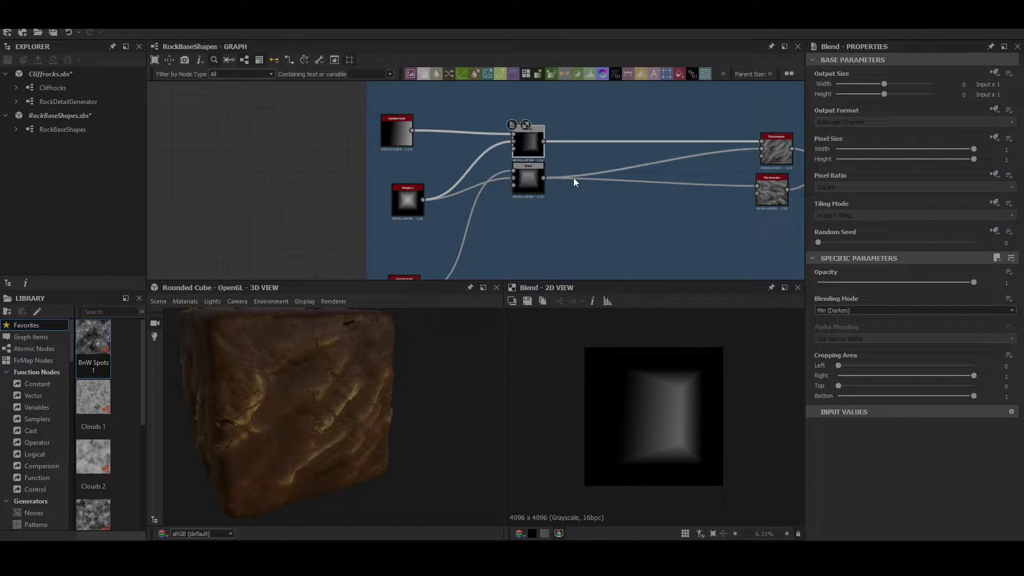
click(527, 176)
click(529, 144)
click(526, 174)
click(525, 144)
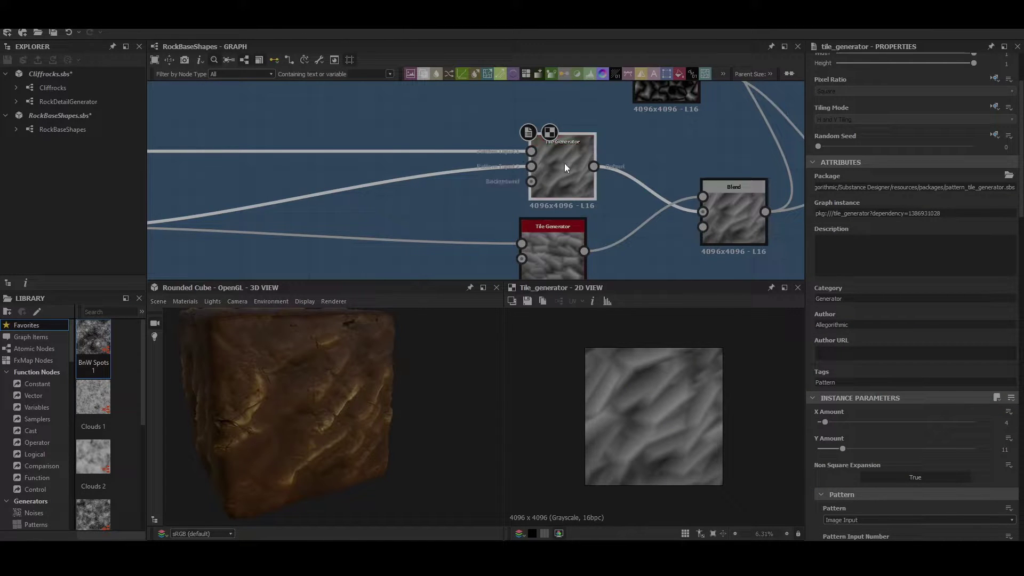
Step: Review the upper Tile Generator's X and Y Amount, Pattern and Size parameters
middle_drag(570, 160, 550, 123)
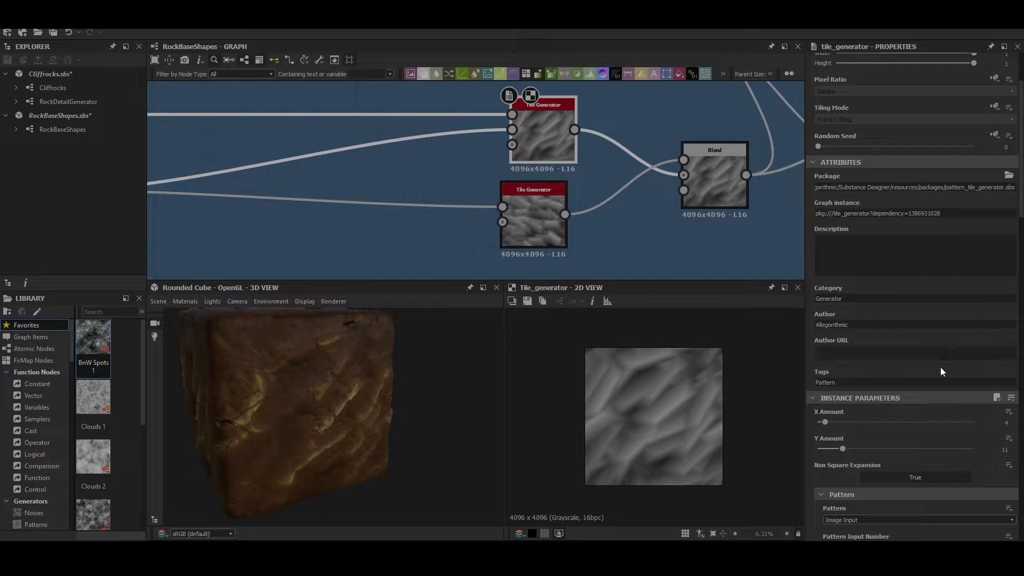
scroll(939, 392, down, 1)
scroll(937, 392, down, 2)
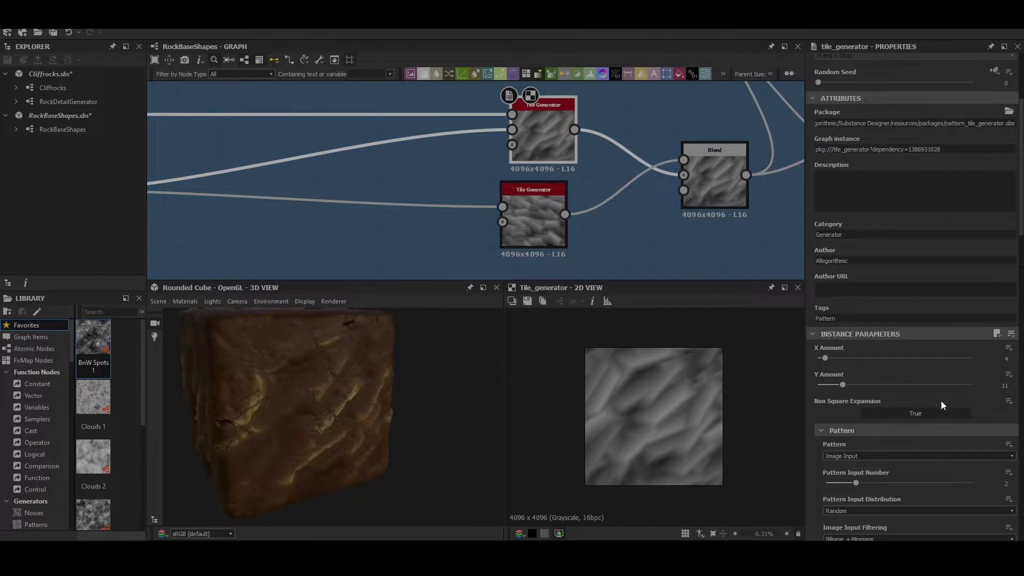
scroll(857, 431, down, 1)
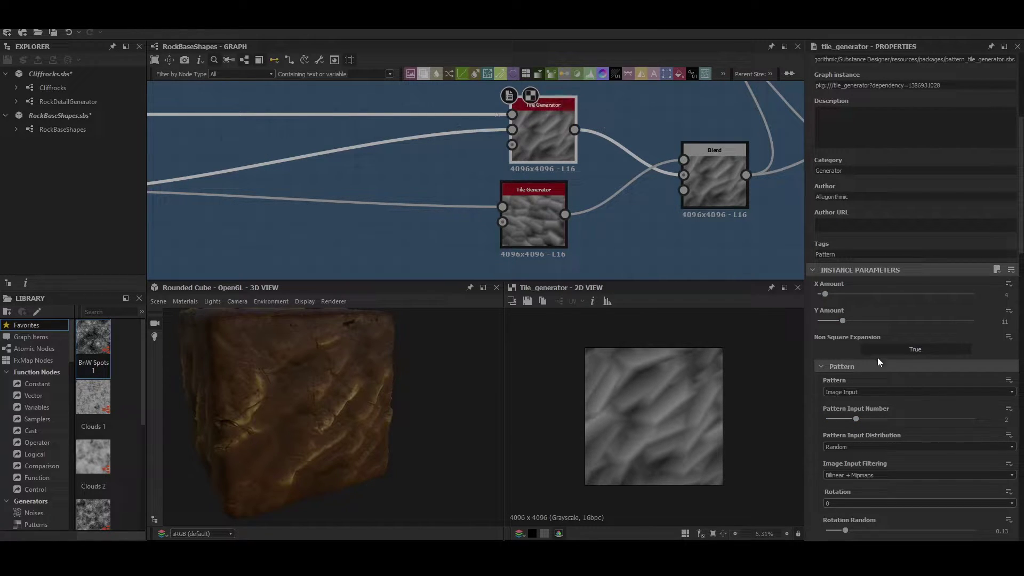
scroll(911, 430, down, 3)
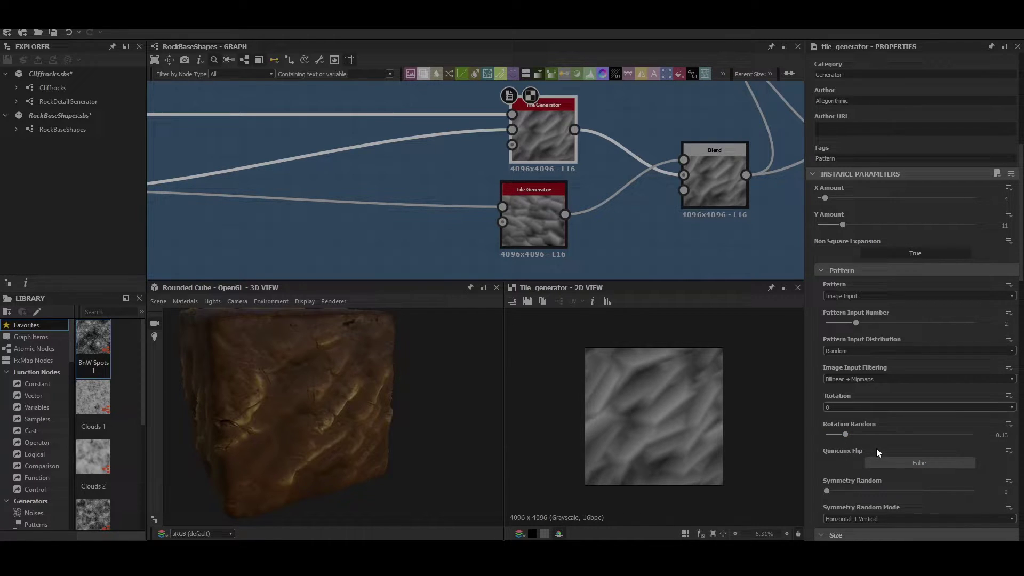
scroll(876, 453, down, 4)
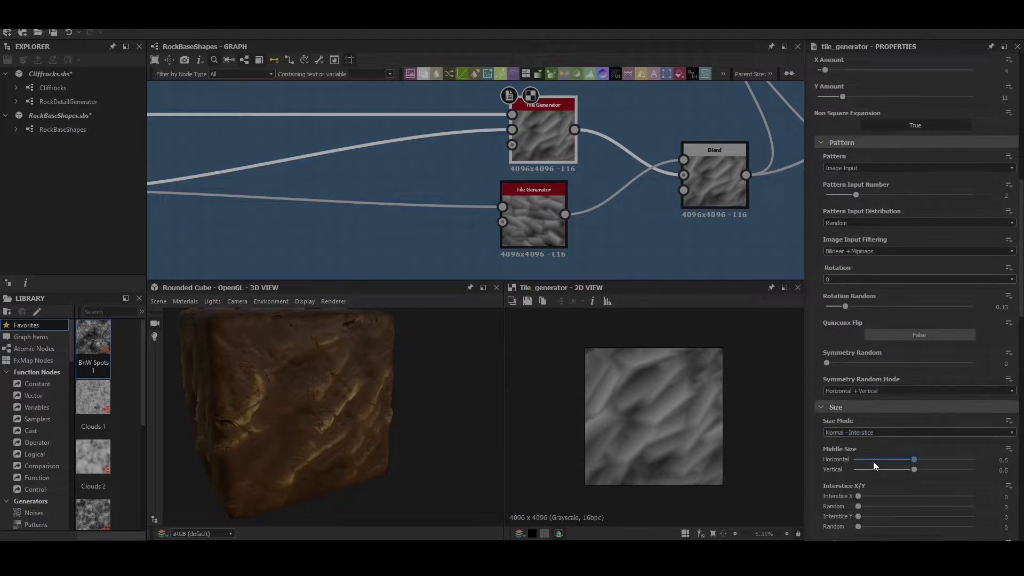
scroll(873, 462, down, 1)
scroll(872, 448, down, 2)
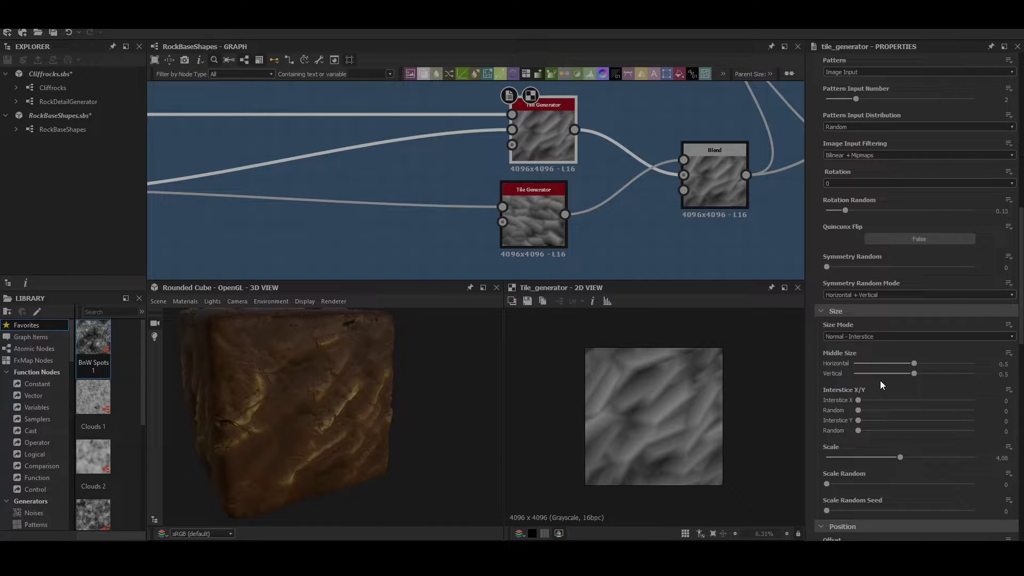
Step: Review the upper Tile Generator's Scale, Position, Rotation and Color parameters, down to its Blending Mode
scroll(885, 382, down, 3)
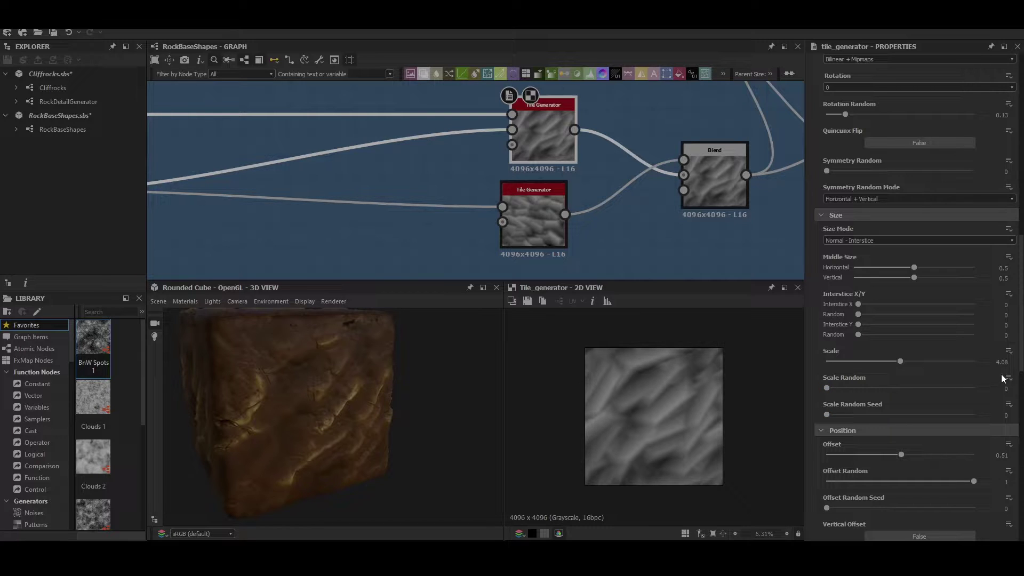
scroll(907, 405, down, 2)
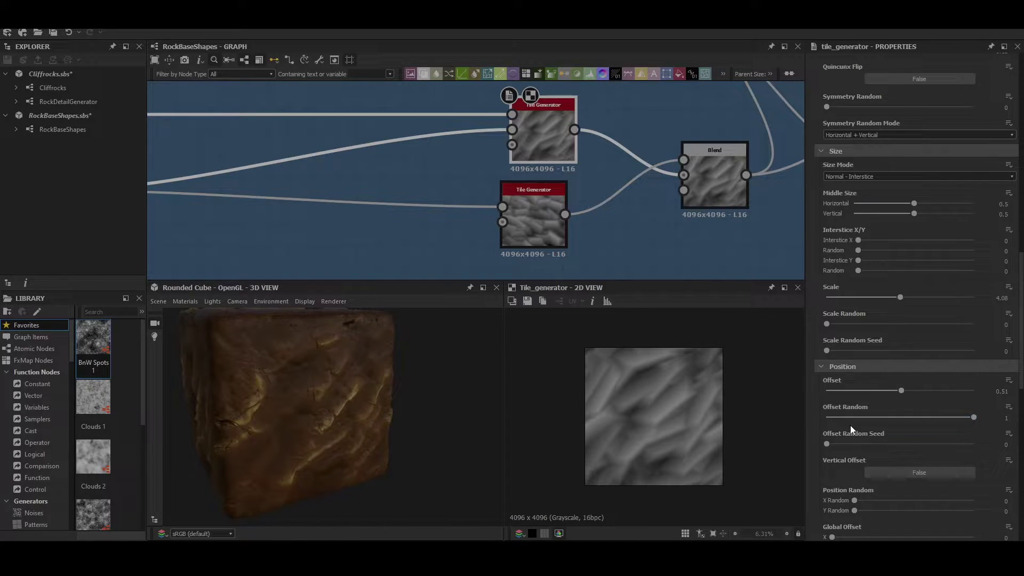
scroll(849, 424, down, 1)
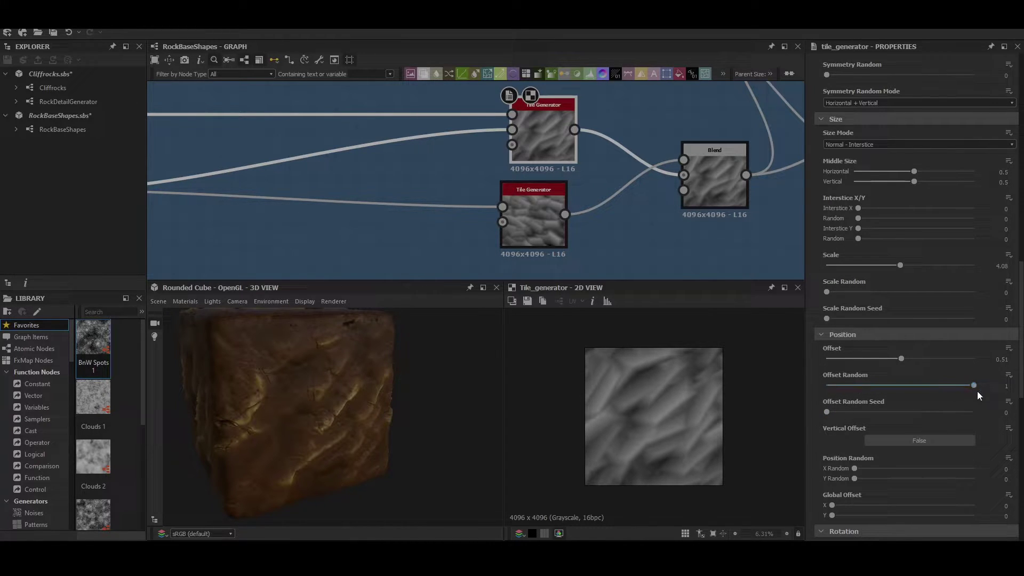
scroll(939, 417, down, 7)
scroll(906, 412, down, 3)
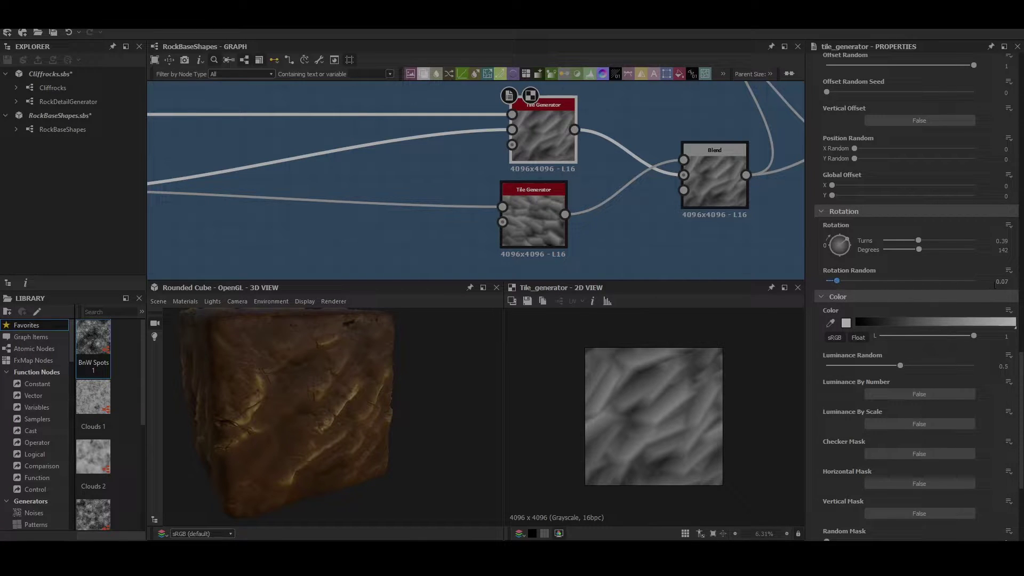
scroll(902, 335, down, 2)
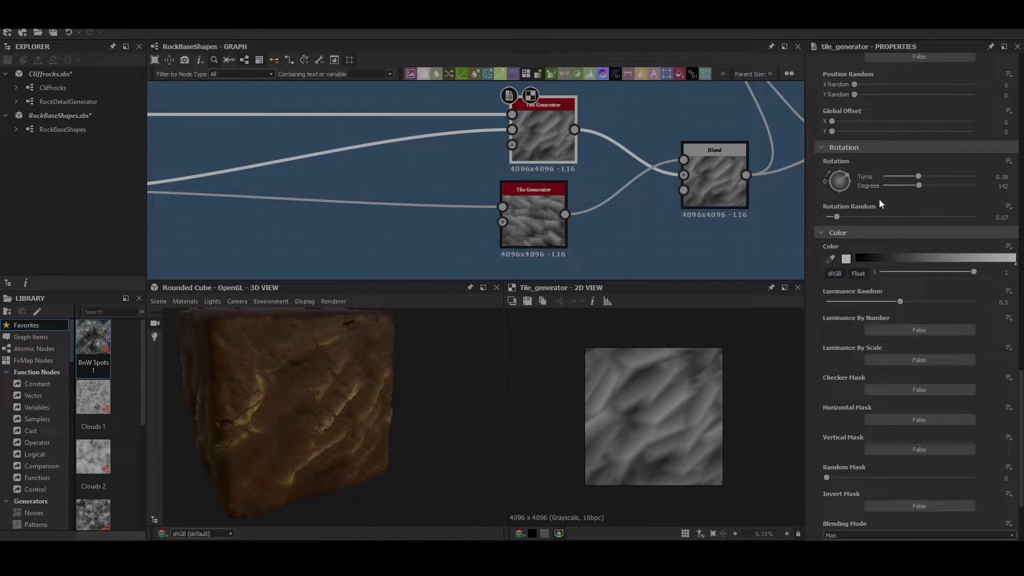
scroll(849, 271, down, 1)
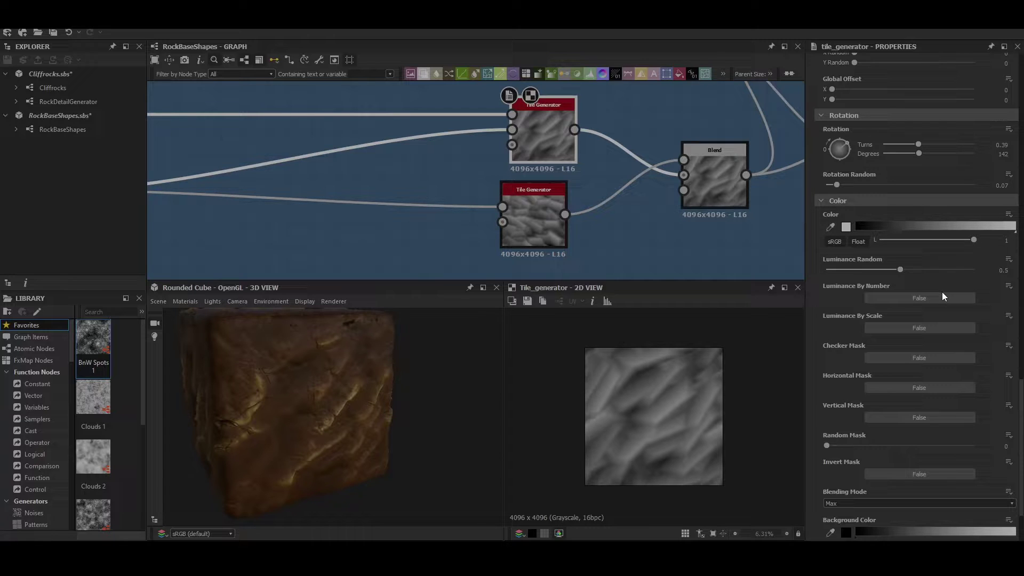
scroll(941, 292, down, 4)
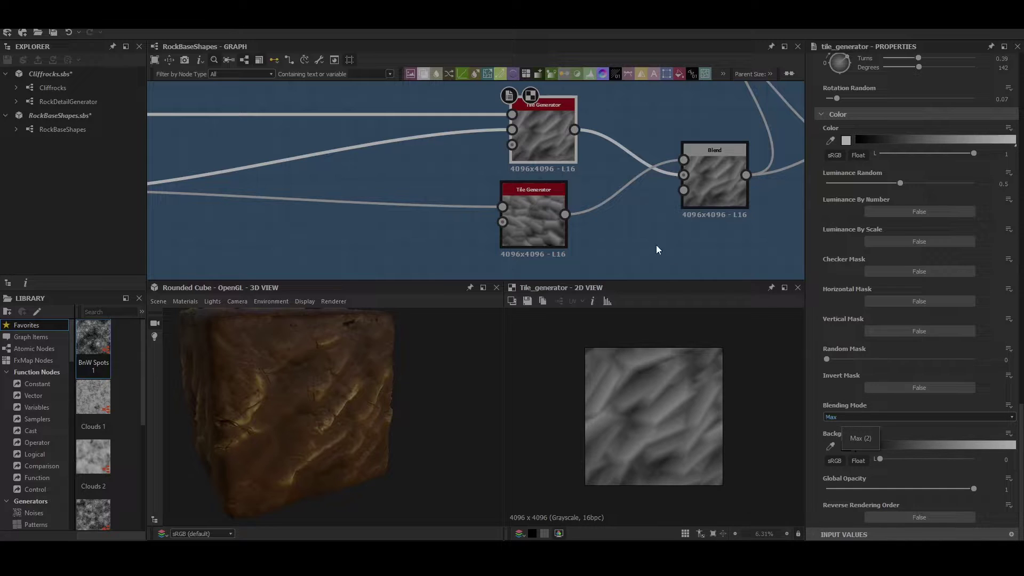
Step: Preview the lower Tile Generator and review its instance parameters
click(526, 213)
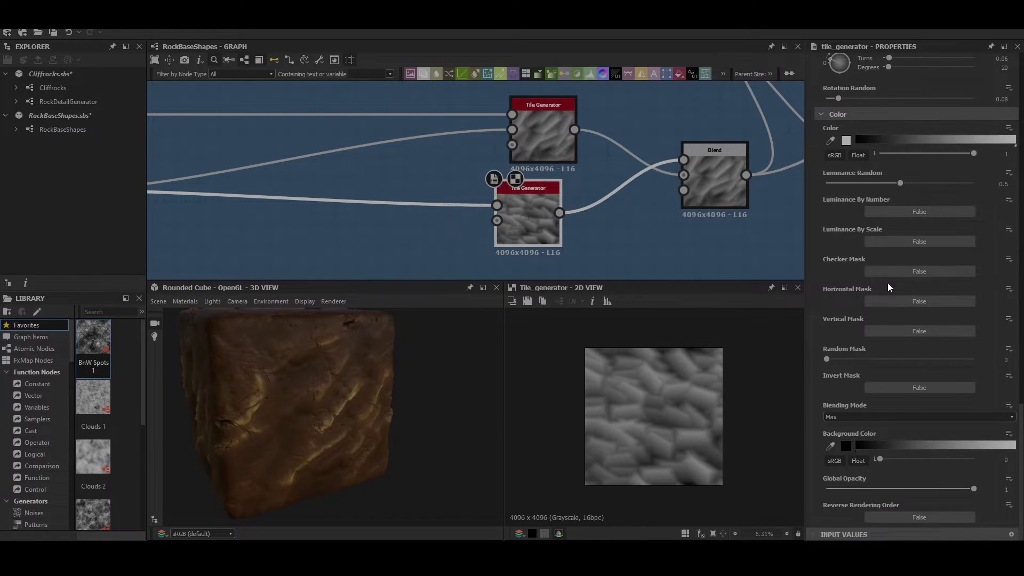
scroll(900, 264, up, 10)
scroll(903, 272, up, 8)
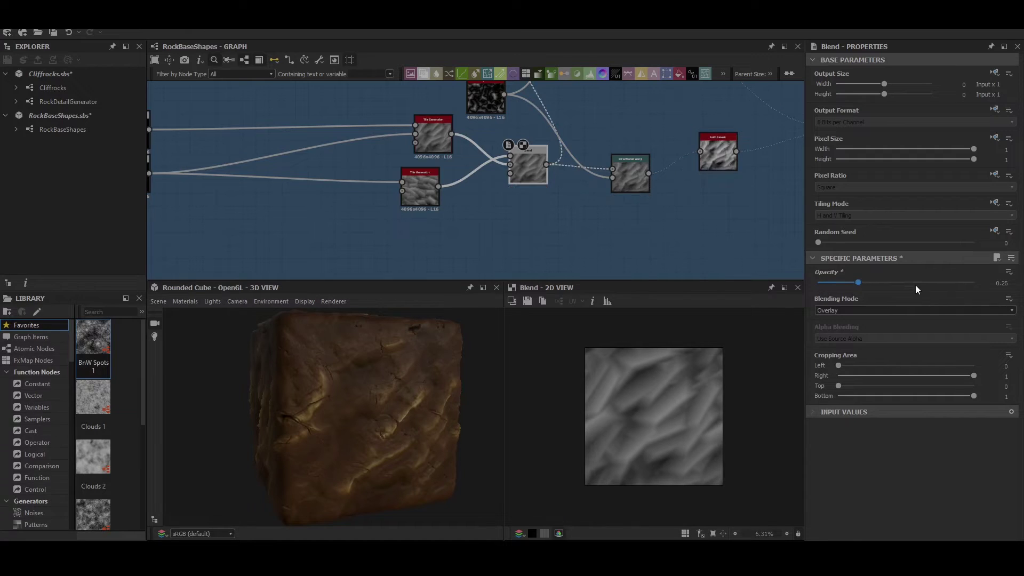
Step: Test the opacity of the Overlay Blend combining both Tile Generators at 0.9, ending with it set to 0
click(959, 287)
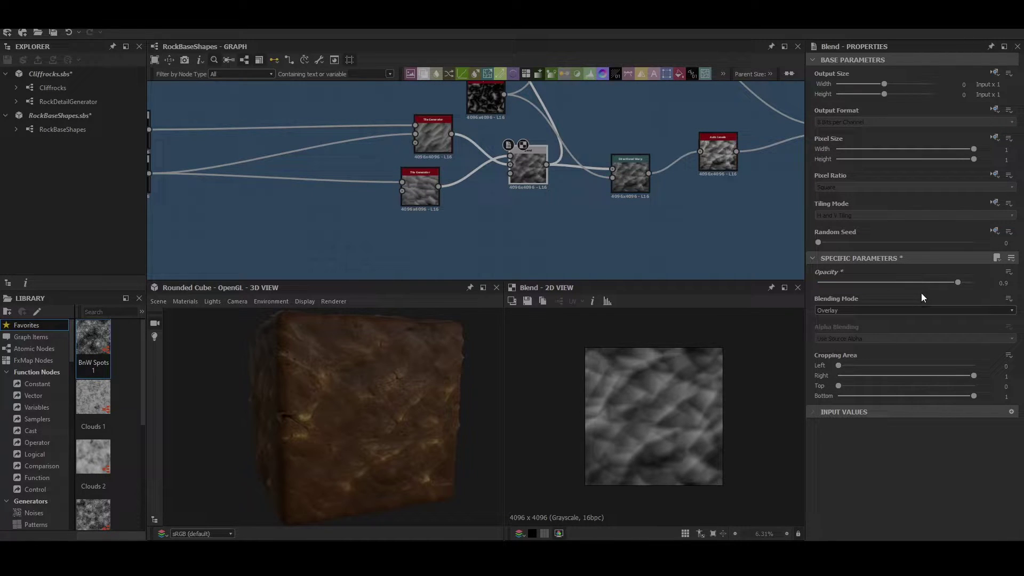
drag(920, 283, 809, 286)
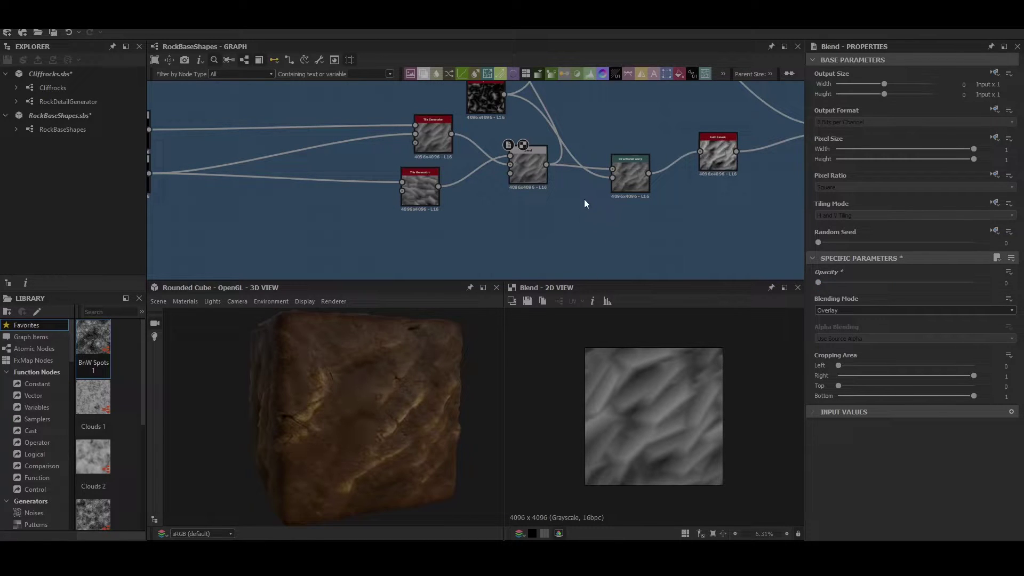
Step: Preview the Directional Warp, Auto Levels and final Min (Darken) Blend nodes, viewing the last one up close
middle_drag(584, 199, 483, 213)
click(530, 185)
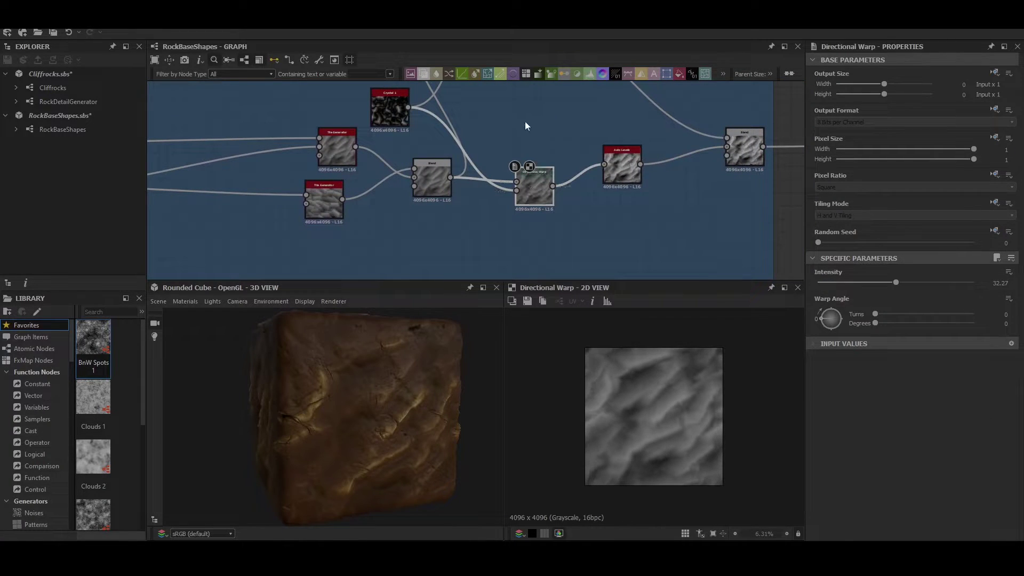
middle_drag(525, 124, 427, 156)
double_click(488, 194)
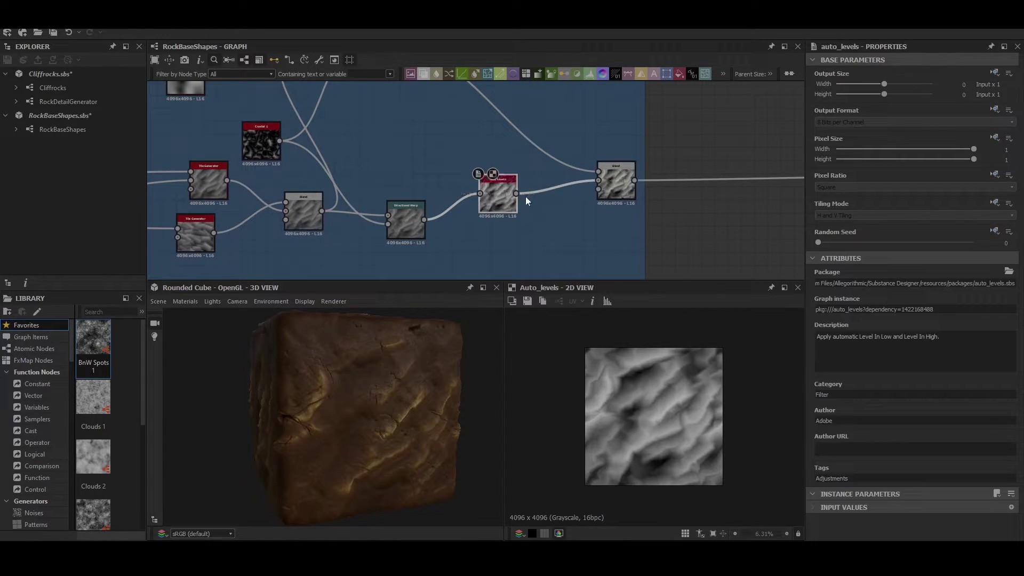
middle_drag(587, 223, 591, 234)
click(628, 197)
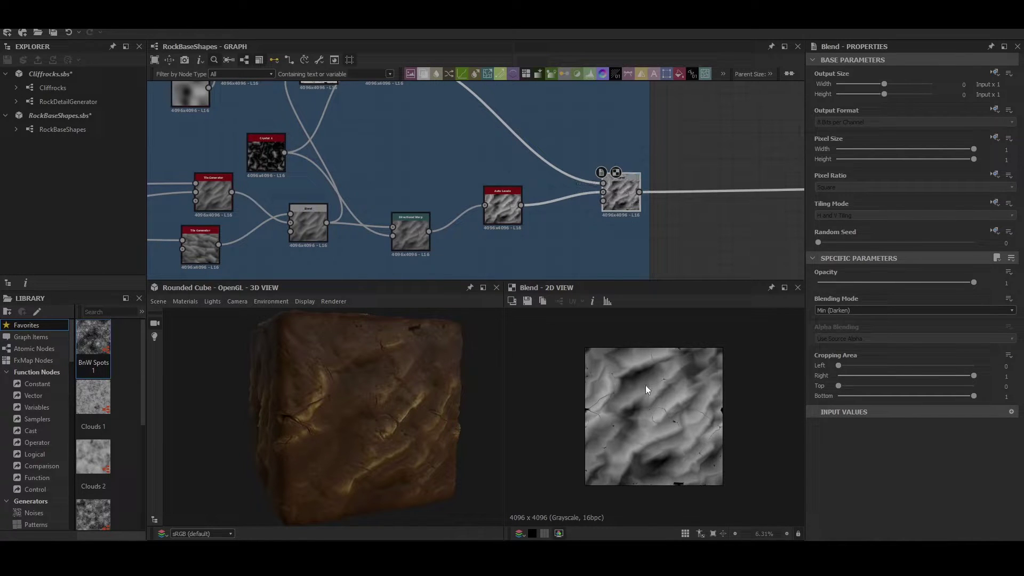
scroll(645, 388, up, 3)
Step: Preview the Splatter Circular node at the start of the Base 1 Tile Generator Layered frame
middle_drag(376, 169, 553, 224)
middle_drag(261, 168, 567, 196)
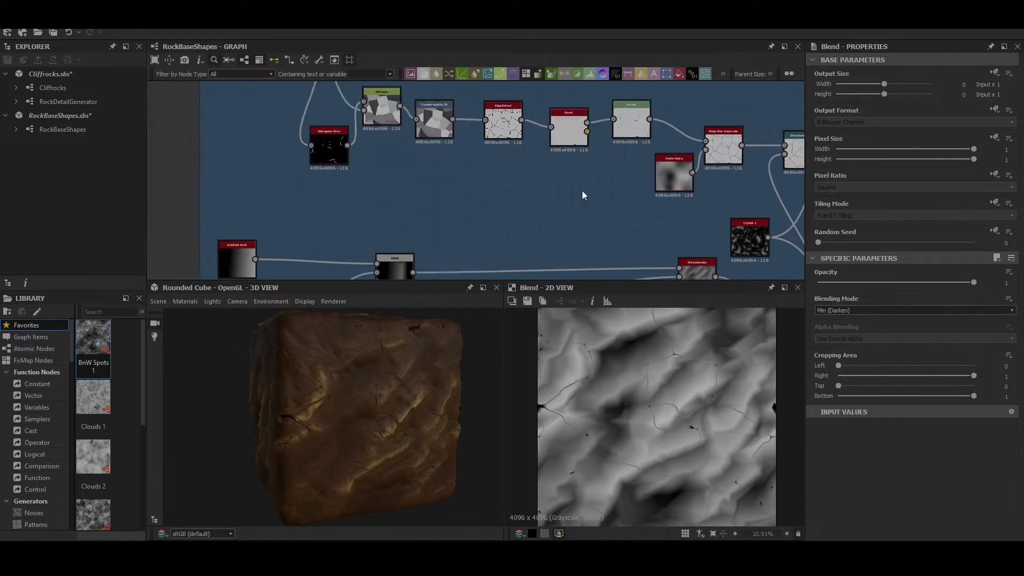
middle_drag(287, 120, 411, 189)
click(410, 145)
scroll(638, 354, down, 2)
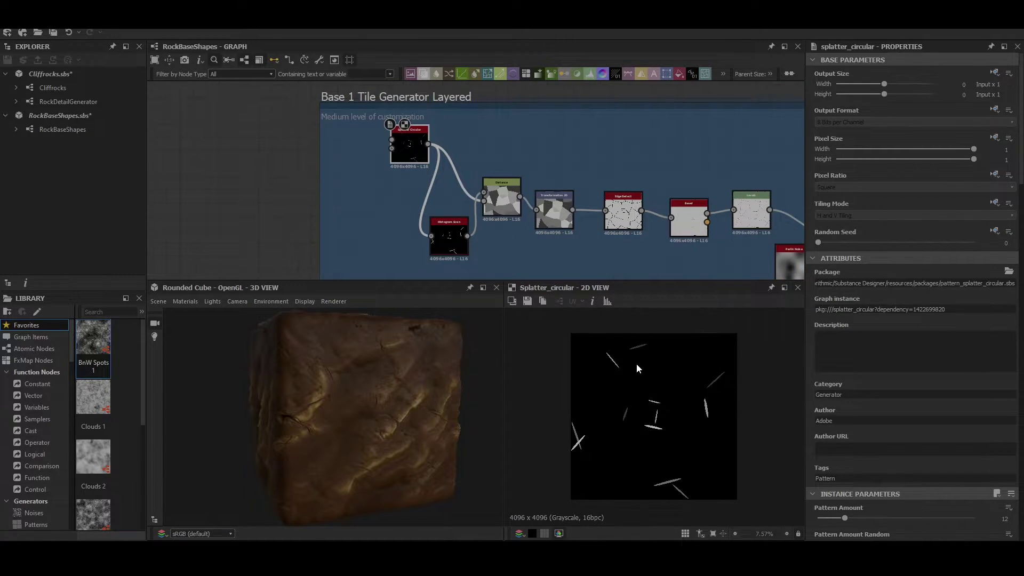
middle_drag(542, 235, 451, 219)
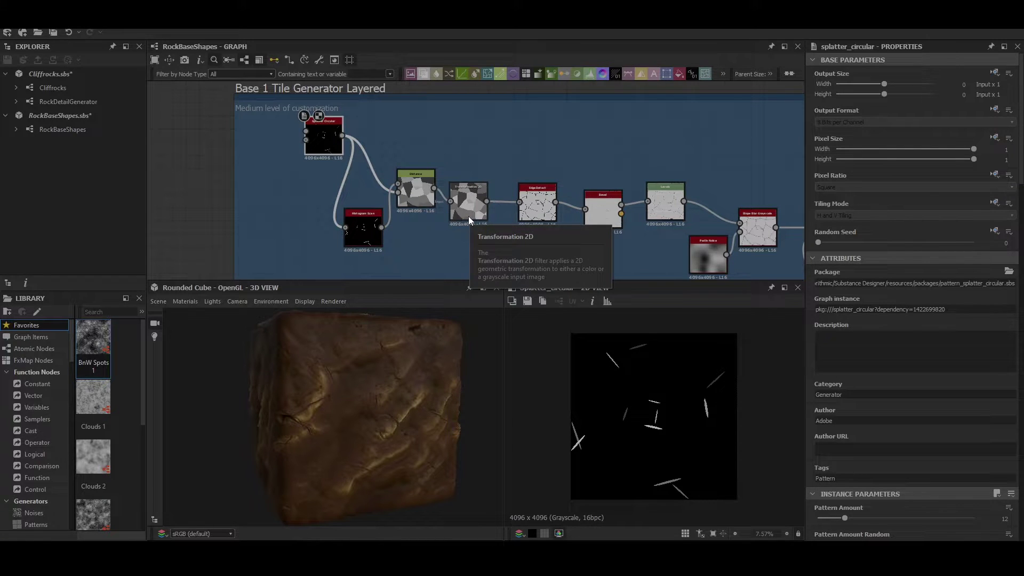
middle_drag(469, 216, 466, 174)
middle_drag(393, 160, 455, 187)
scroll(647, 390, up, 2)
scroll(606, 350, down, 1)
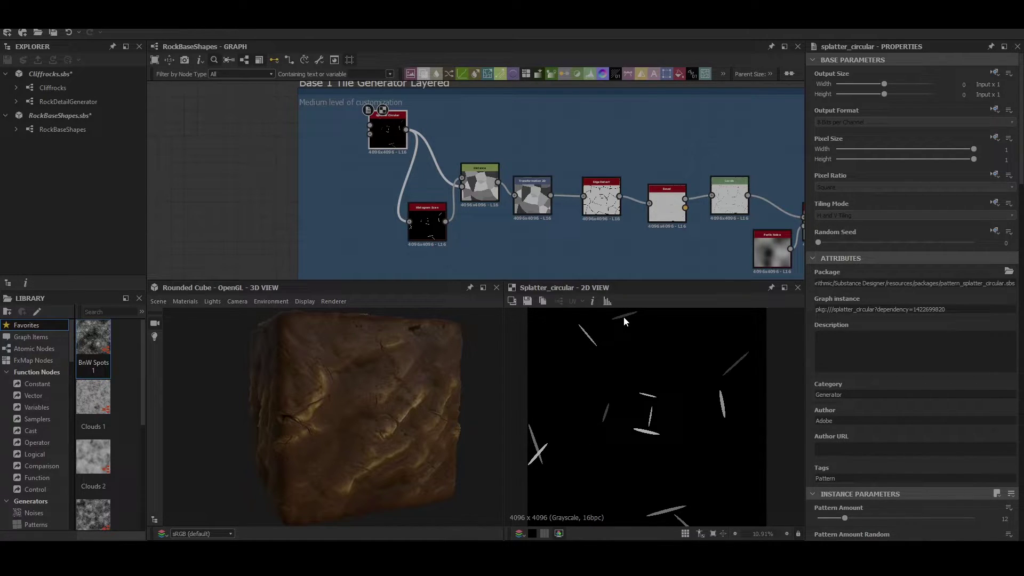
Step: Preview the Histogram Scan, Distance and Transformation 2D nodes following the Splatter Circular in turn
double_click(433, 222)
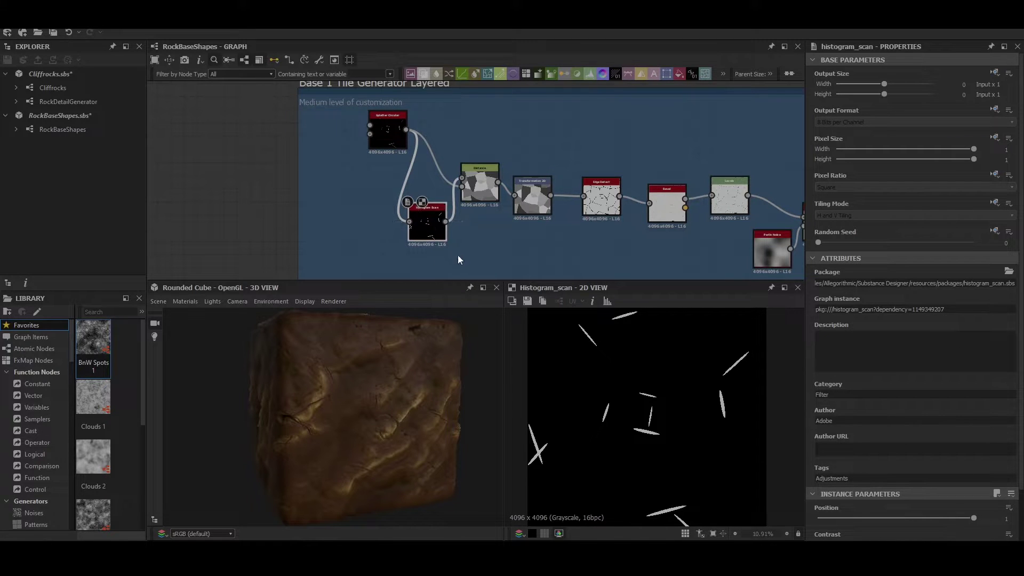
double_click(484, 181)
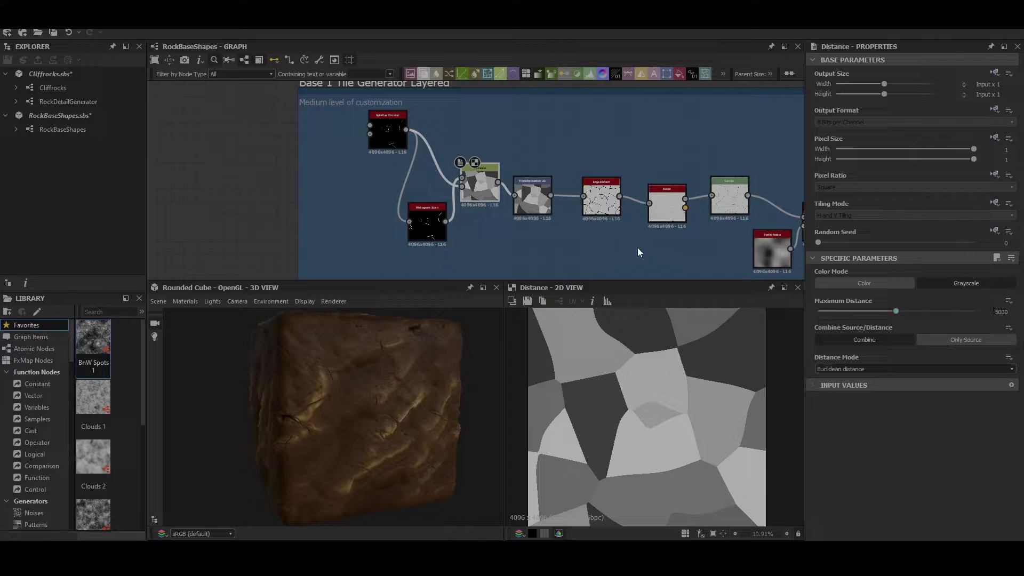
double_click(545, 210)
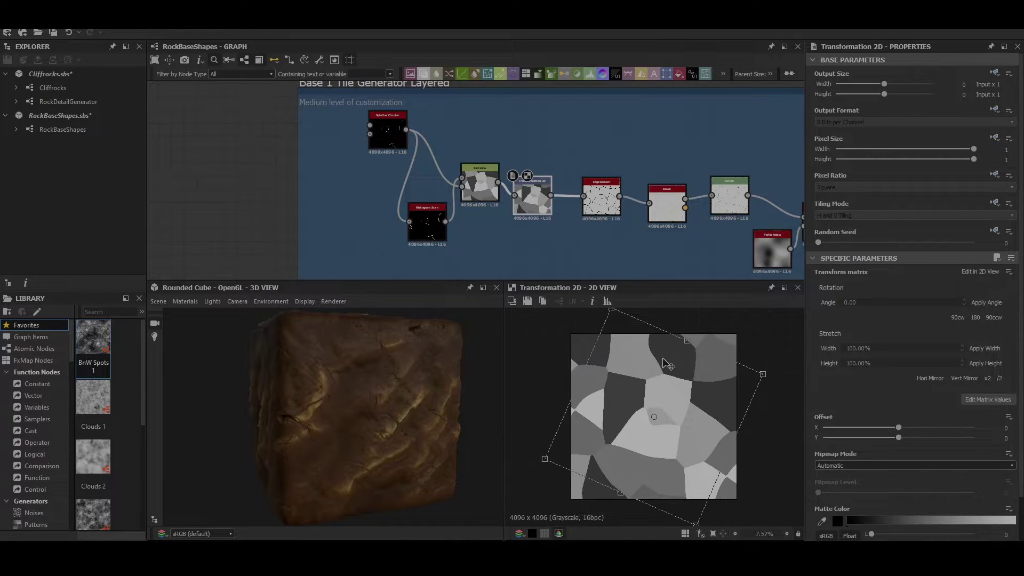
Step: Preview the Edge Detect node up close and review its edge width, roundness, invert and tolerance parameters
middle_drag(601, 229, 411, 170)
double_click(412, 169)
scroll(661, 428, up, 5)
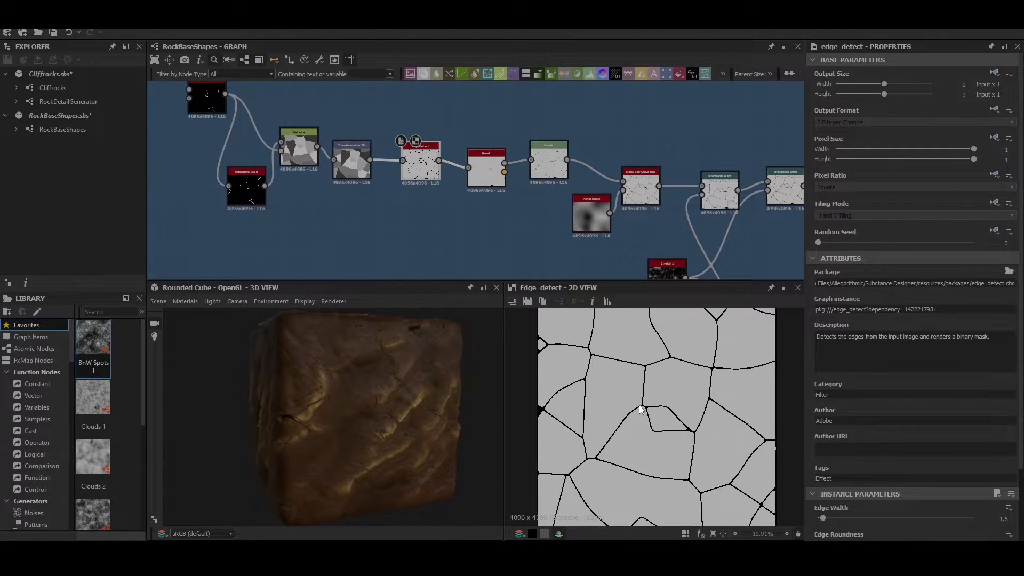
scroll(661, 428, down, 3)
scroll(849, 470, down, 2)
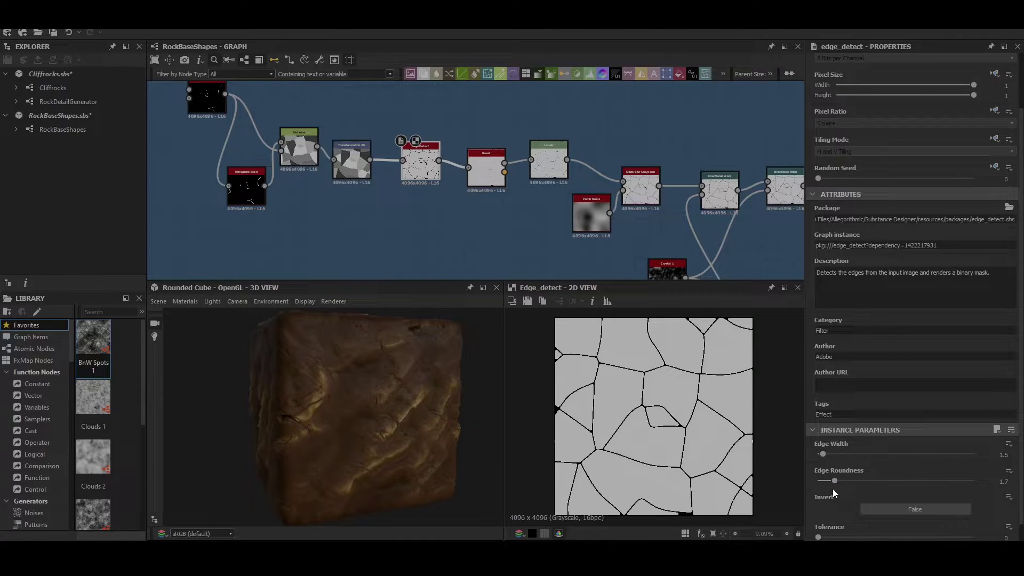
scroll(987, 496, down, 1)
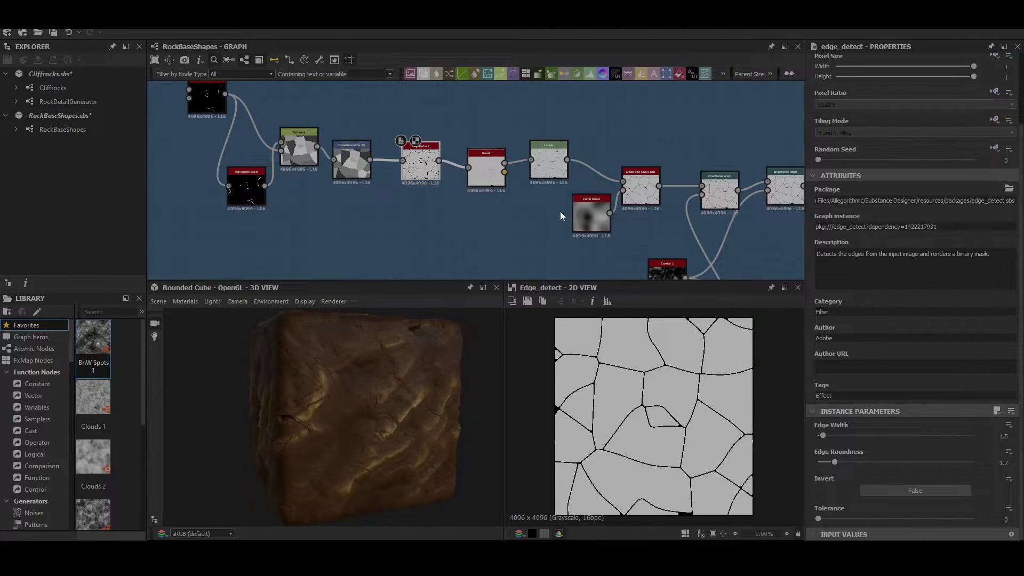
Step: Preview the Bevel node and the Levels node after it, examining the crack lines up close
middle_drag(504, 184, 439, 170)
double_click(426, 156)
scroll(678, 414, up, 5)
scroll(664, 413, up, 9)
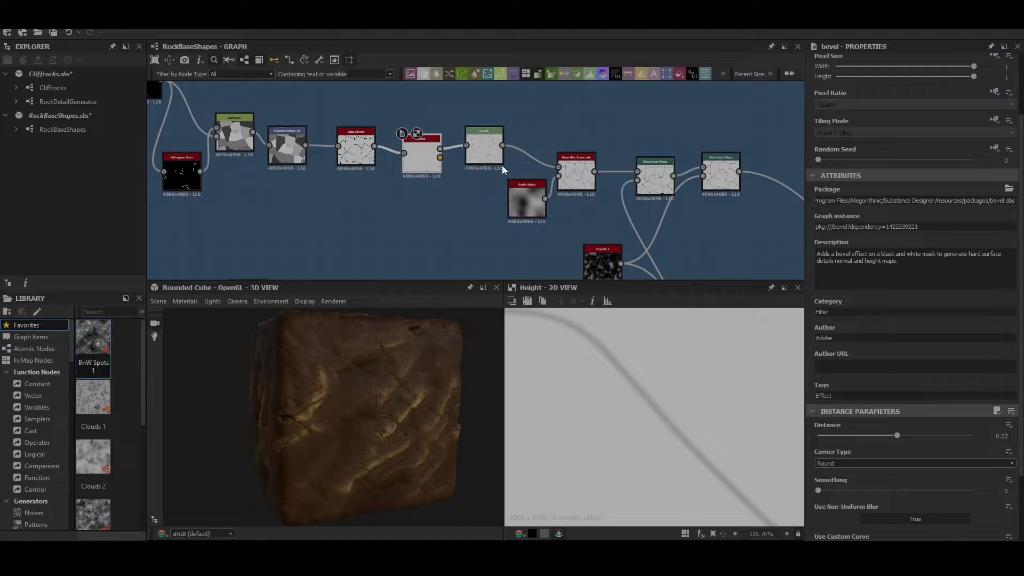
middle_drag(502, 164, 451, 155)
double_click(429, 143)
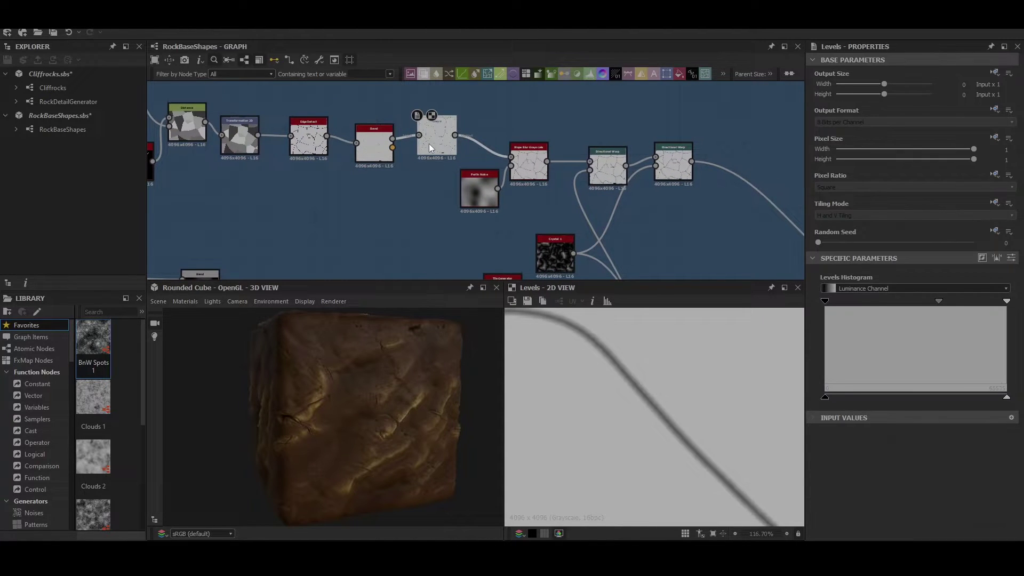
scroll(655, 393, down, 7)
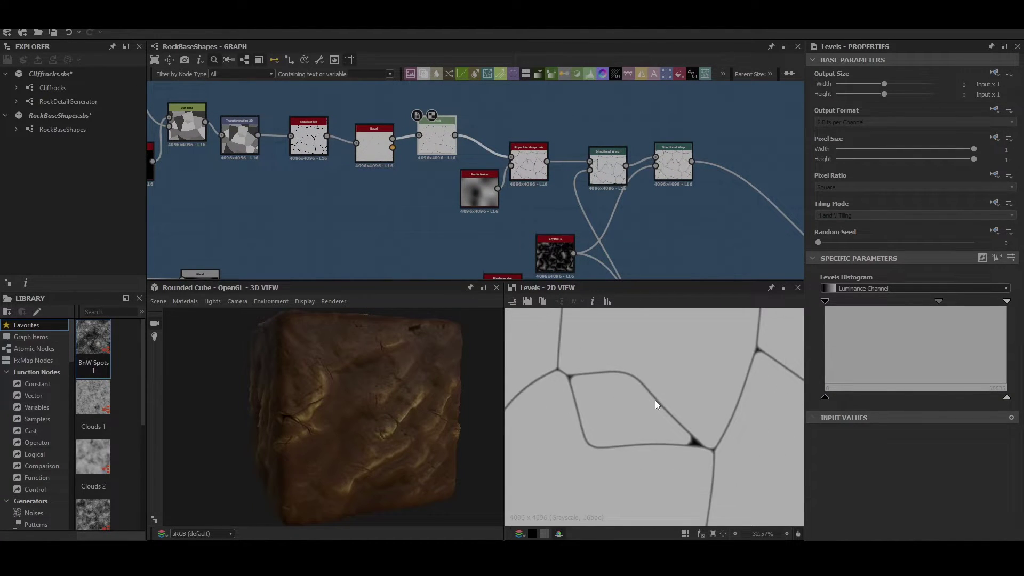
Step: Preview the Slope Blur Grayscale node and review its Samples, Intensity and Mode parameters
double_click(530, 162)
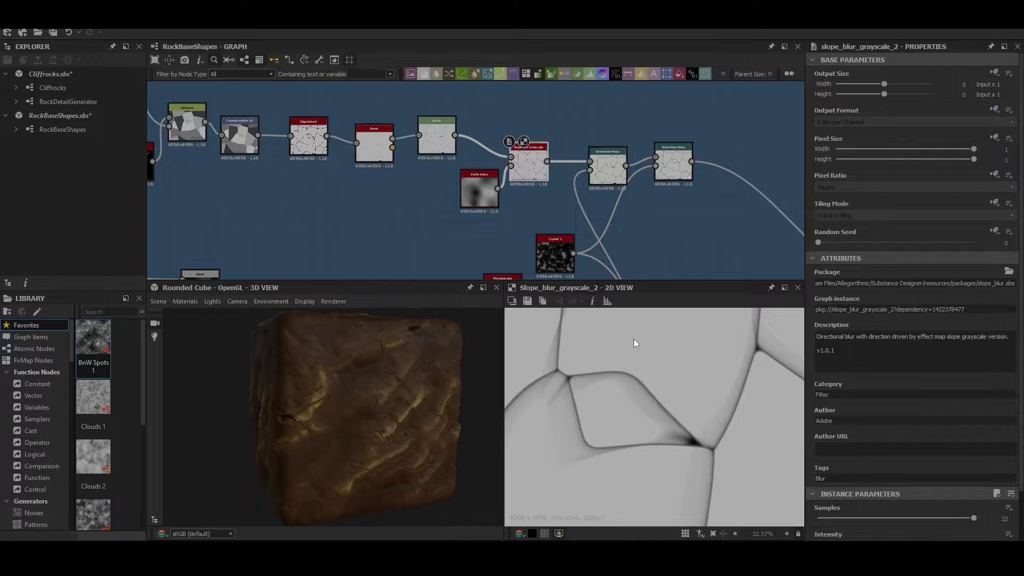
scroll(881, 443, down, 1)
scroll(690, 419, down, 7)
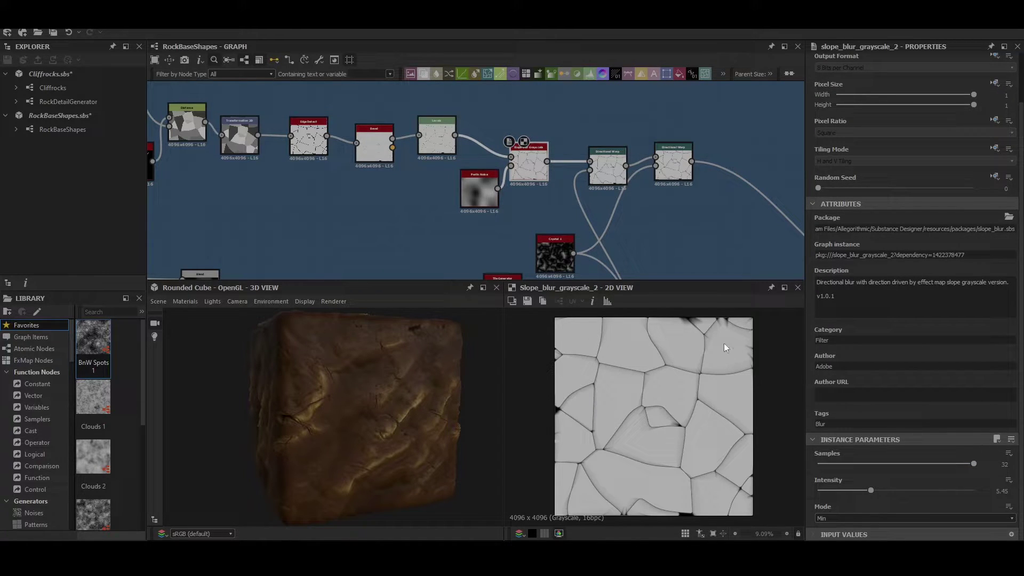
scroll(709, 399, up, 7)
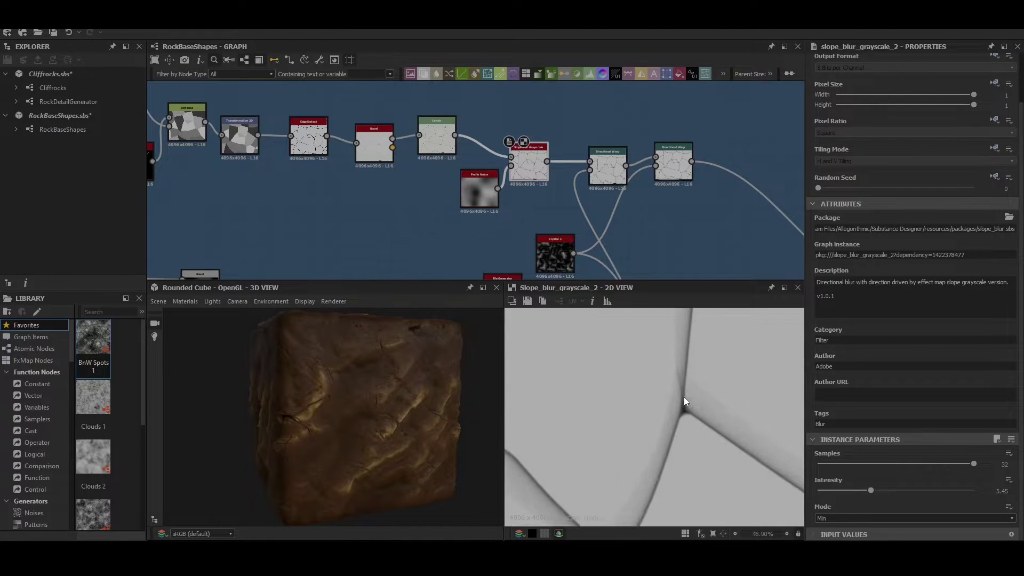
scroll(685, 401, down, 1)
Step: Preview the noise driving the Slope Blur, then return to the Slope Blur and examine its softened cracks
double_click(481, 184)
double_click(529, 163)
scroll(622, 459, up, 1)
middle_drag(632, 407, 713, 372)
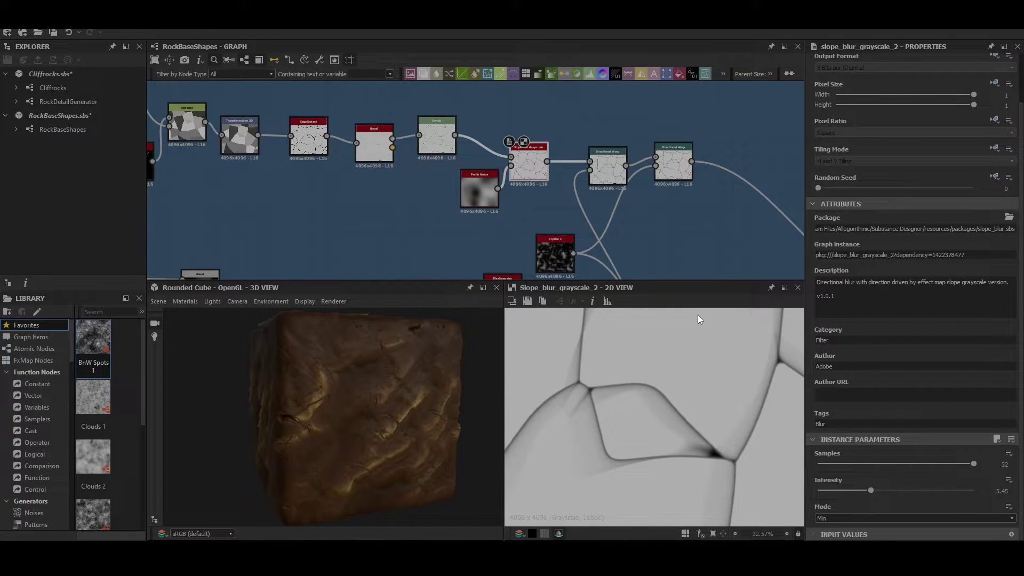
scroll(684, 373, down, 5)
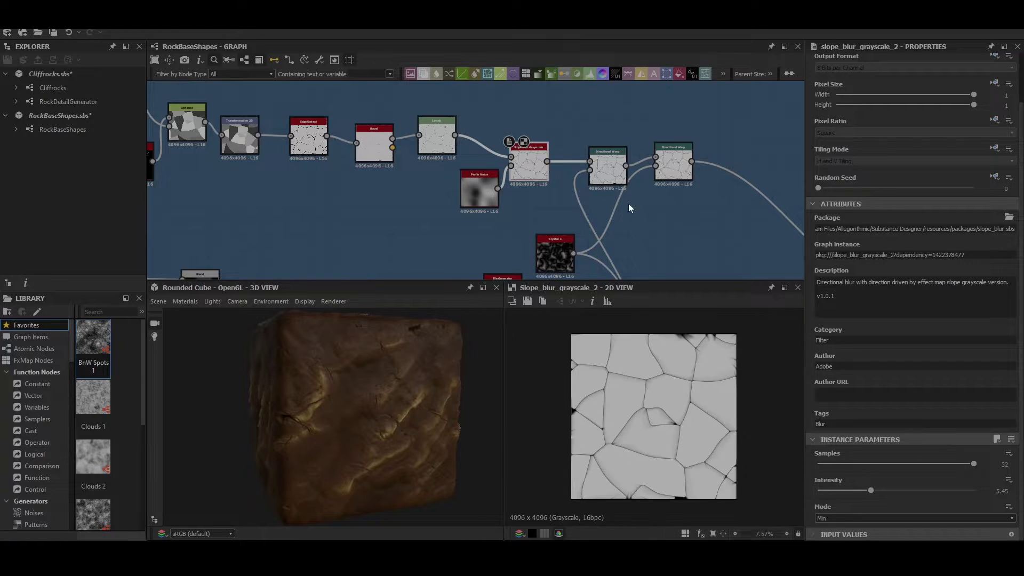
Step: Preview the first Directional Warp after the Slope Blur and trace its intensity input from the Tile Generators' Blend
middle_drag(624, 201, 546, 155)
double_click(530, 102)
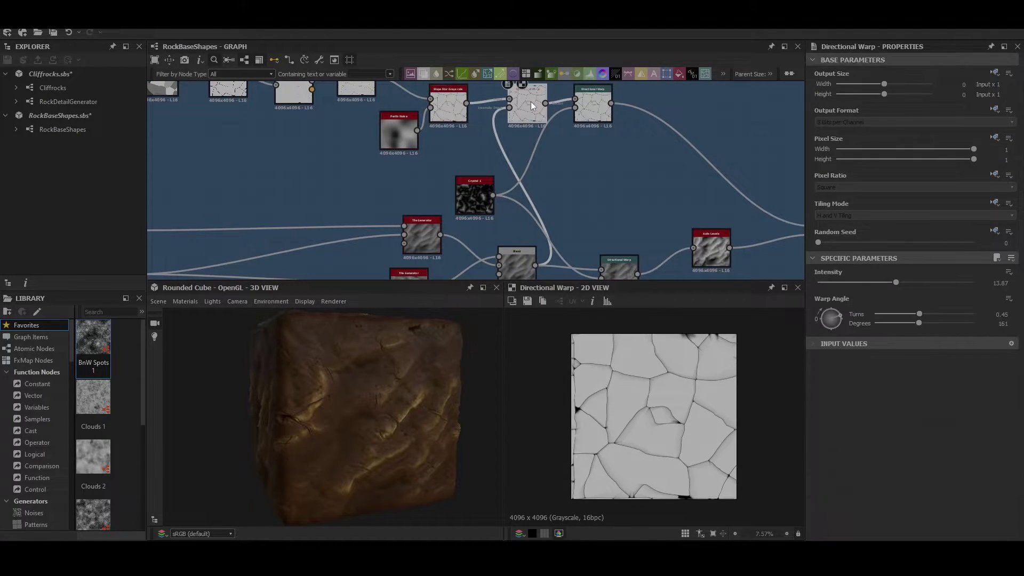
scroll(673, 408, down, 1)
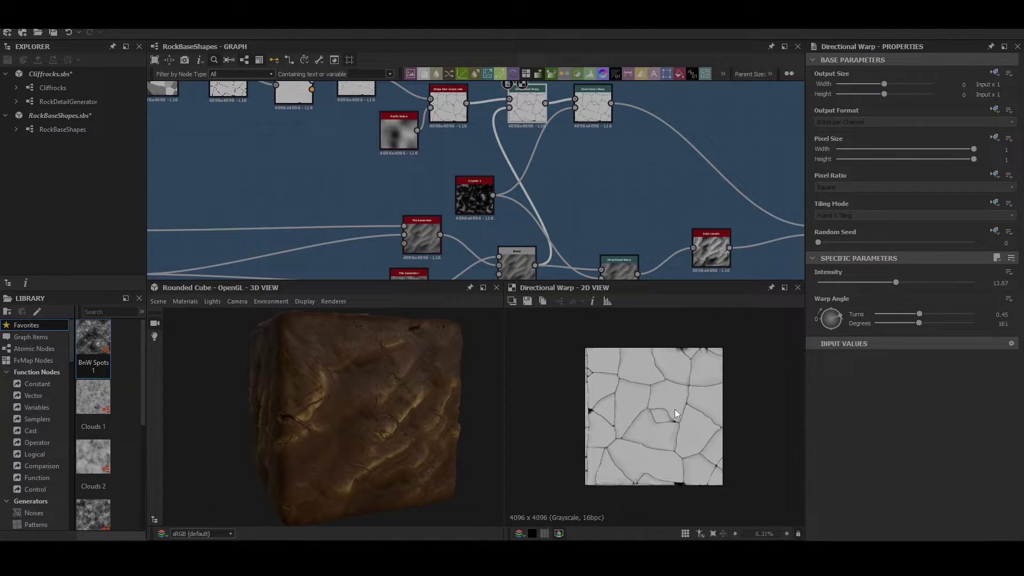
mouse_move(632, 227)
middle_down()
mouse_move(579, 179)
mouse_move(619, 217)
middle_up()
middle_drag(547, 202, 555, 241)
scroll(651, 398, up, 4)
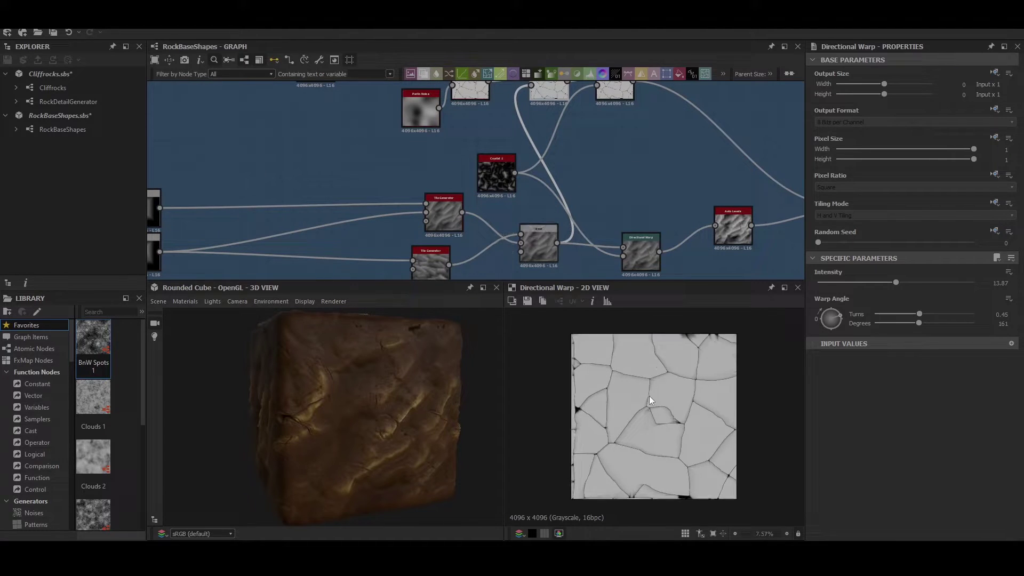
scroll(698, 367, down, 4)
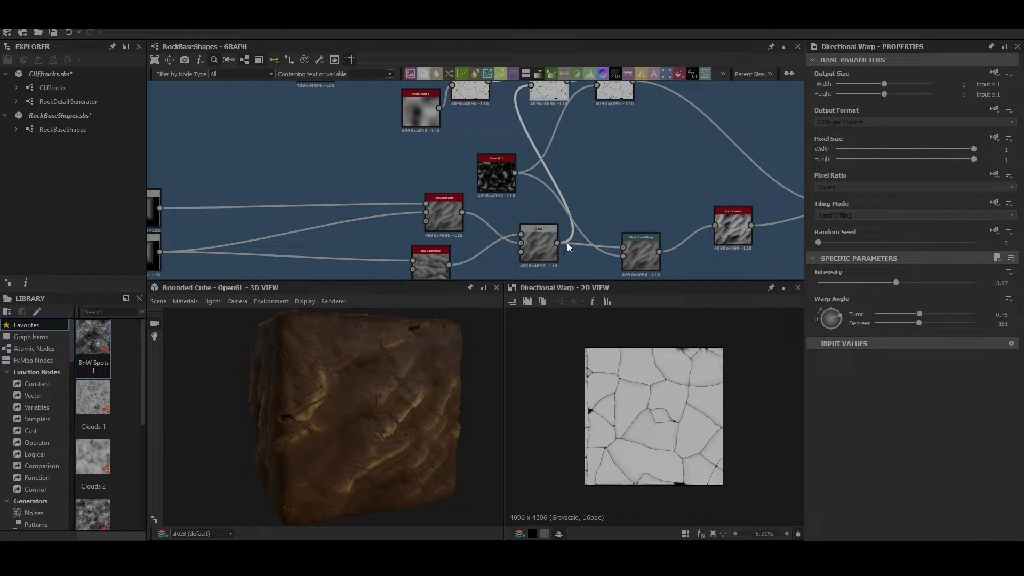
Step: Preview the second Directional Warp, driven by the Crystal 1 noise, and examine its cracks up close
mouse_move(573, 155)
middle_down()
mouse_move(521, 179)
mouse_move(563, 166)
middle_up()
double_click(558, 109)
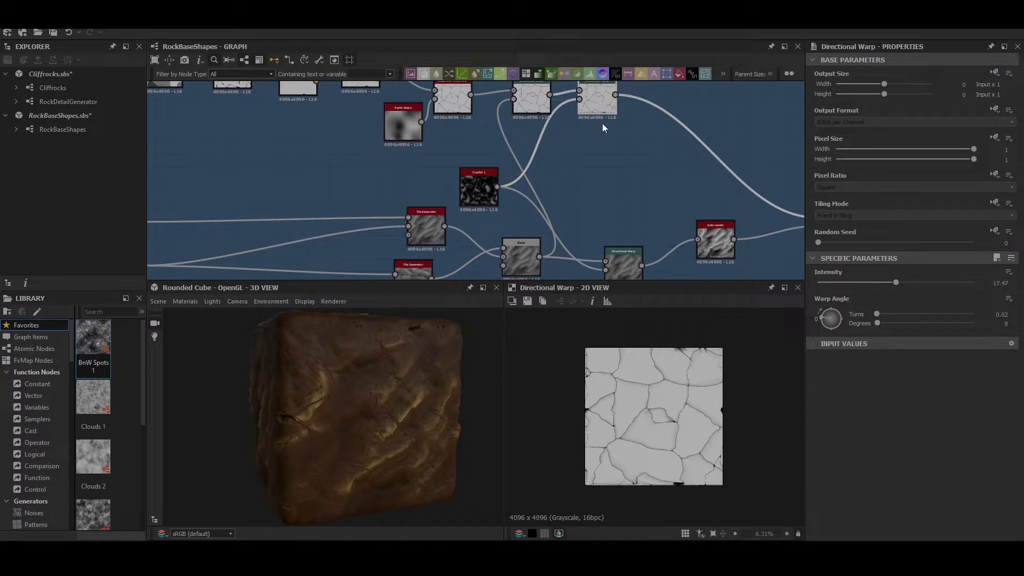
scroll(670, 399, up, 8)
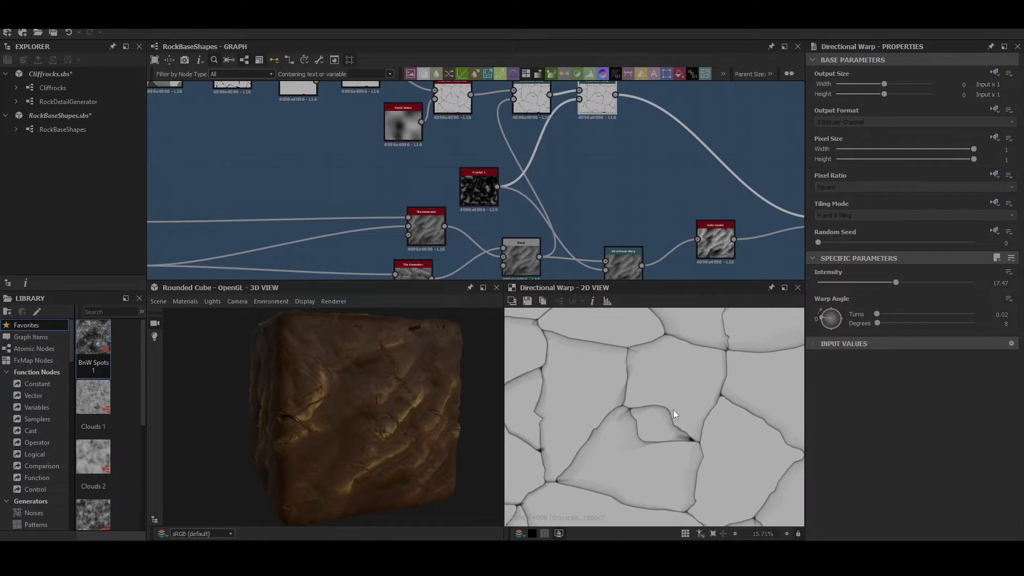
scroll(680, 424, down, 5)
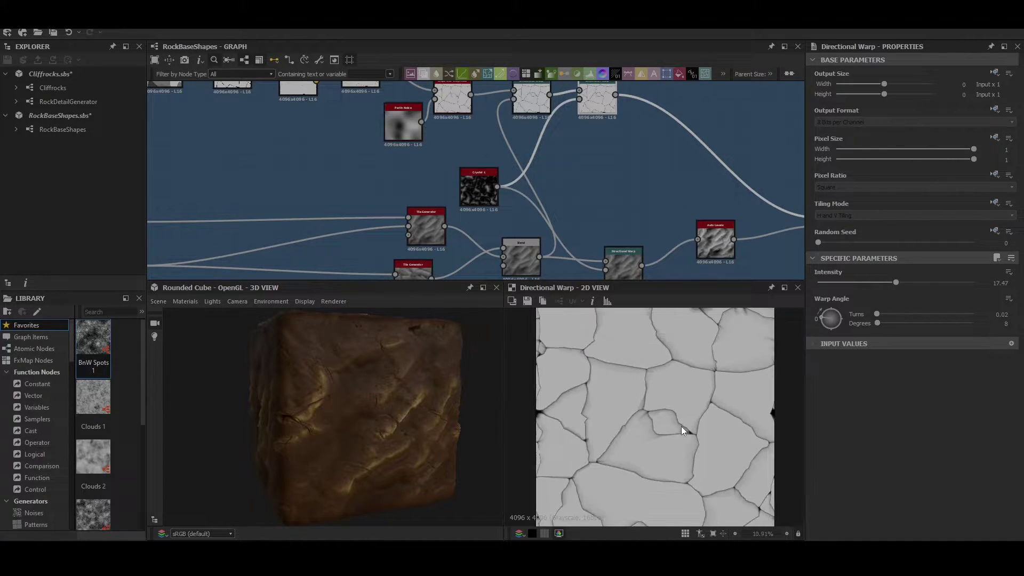
Step: Preview the final Min (Darken) Blend of the Base 1 frame and inspect the rock on the 3D rounded cube
middle_drag(770, 187, 577, 182)
click(616, 206)
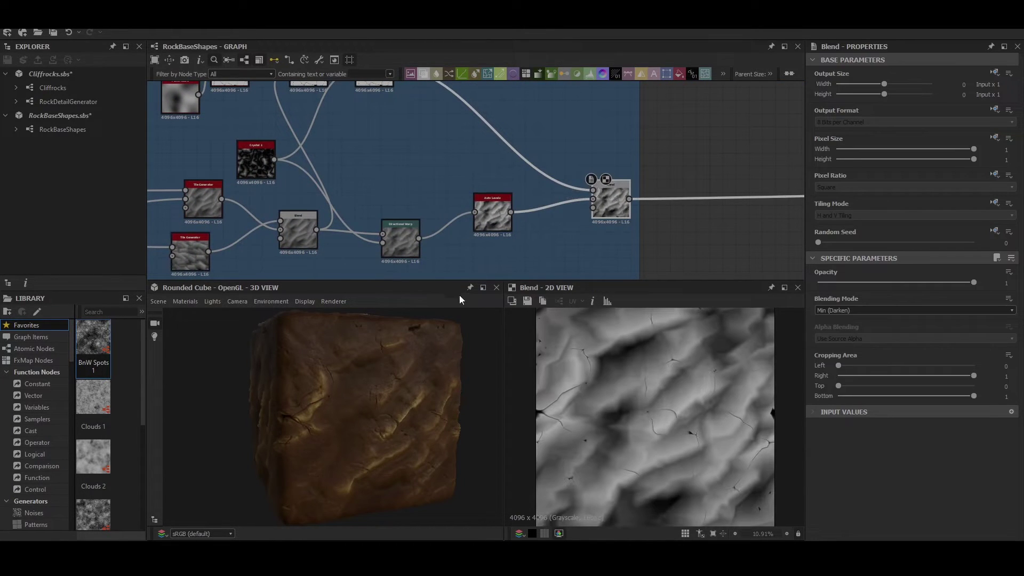
middle_drag(516, 171, 537, 185)
drag(343, 339, 335, 394)
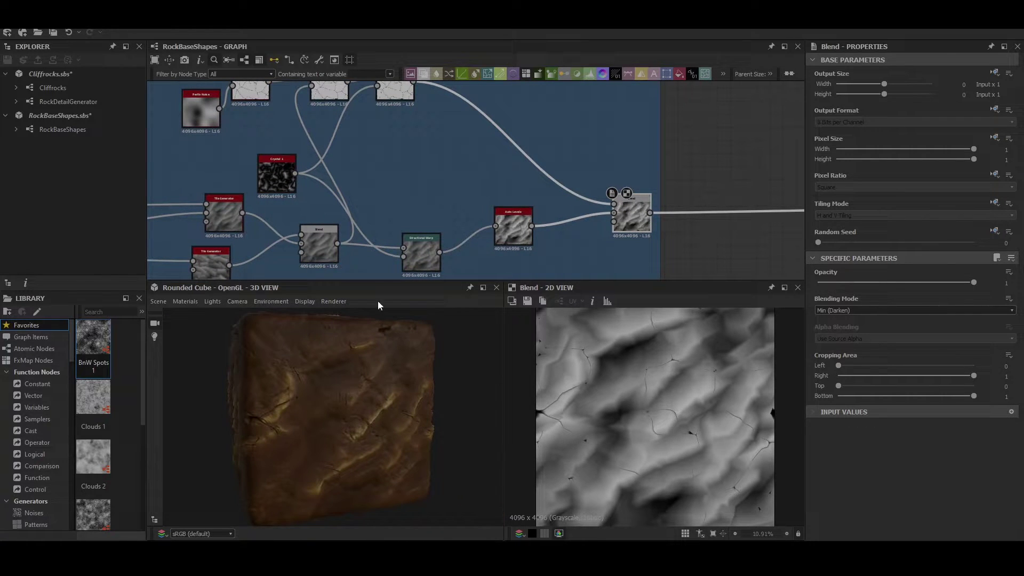
middle_drag(380, 275, 528, 317)
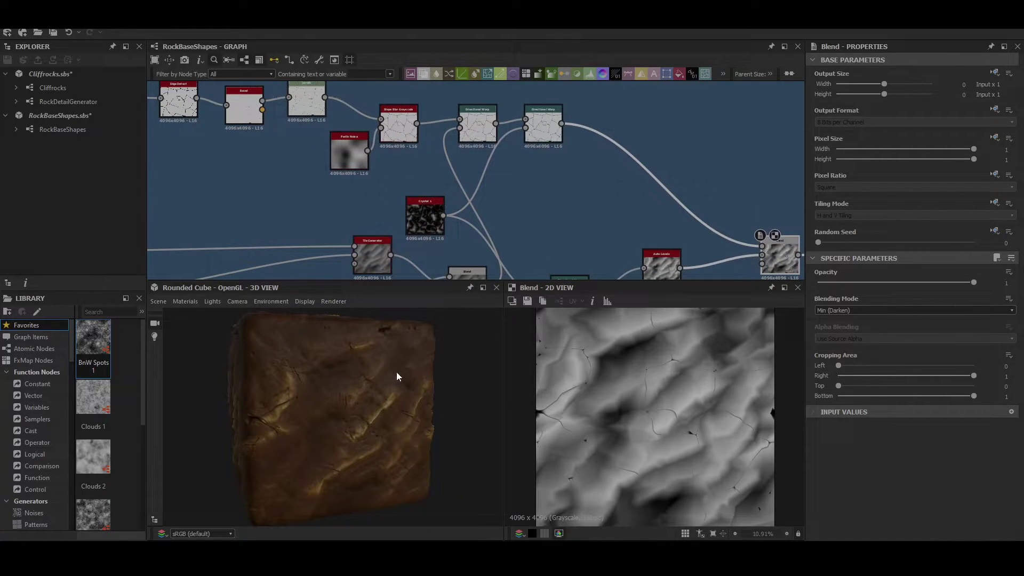
Step: Go to the Base 2 Tile sampler frame and inspect the layered rock on the 3D rounded cube
middle_drag(739, 223, 394, 120)
scroll(673, 161, down, 2)
scroll(582, 154, down, 1)
middle_drag(582, 153, 415, 212)
mouse_move(326, 350)
mouse_down()
mouse_move(338, 360)
mouse_move(314, 352)
mouse_up()
middle_drag(326, 219, 485, 139)
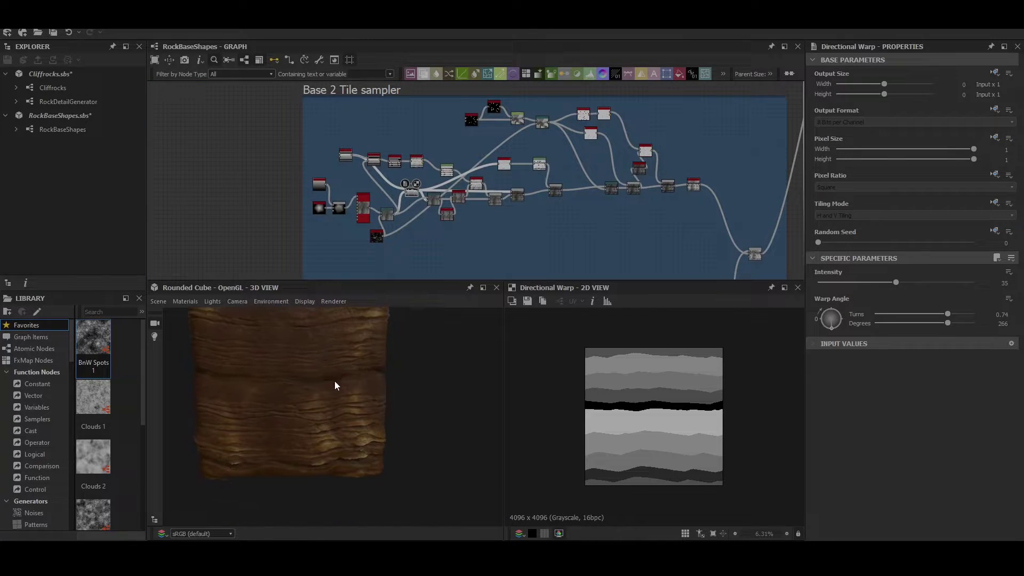
mouse_move(334, 381)
mouse_down()
mouse_move(375, 393)
mouse_move(354, 395)
mouse_move(345, 380)
mouse_up()
middle_drag(352, 232, 368, 229)
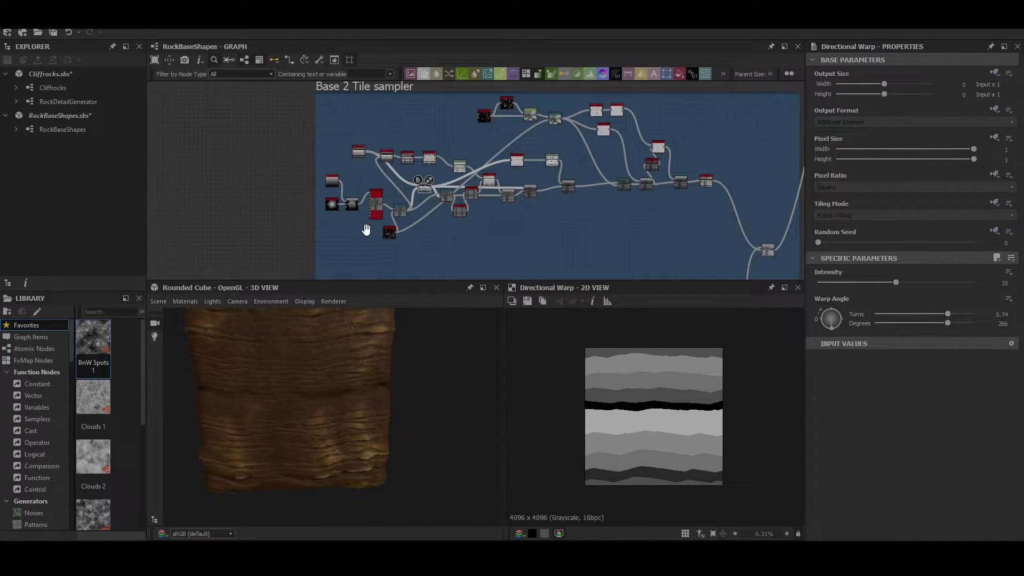
Step: Preview the Base 2 frame's Polygon, Min (Darken) Blend, Tile Sampler and Directional Warp nodes in turn
scroll(355, 201, up, 5)
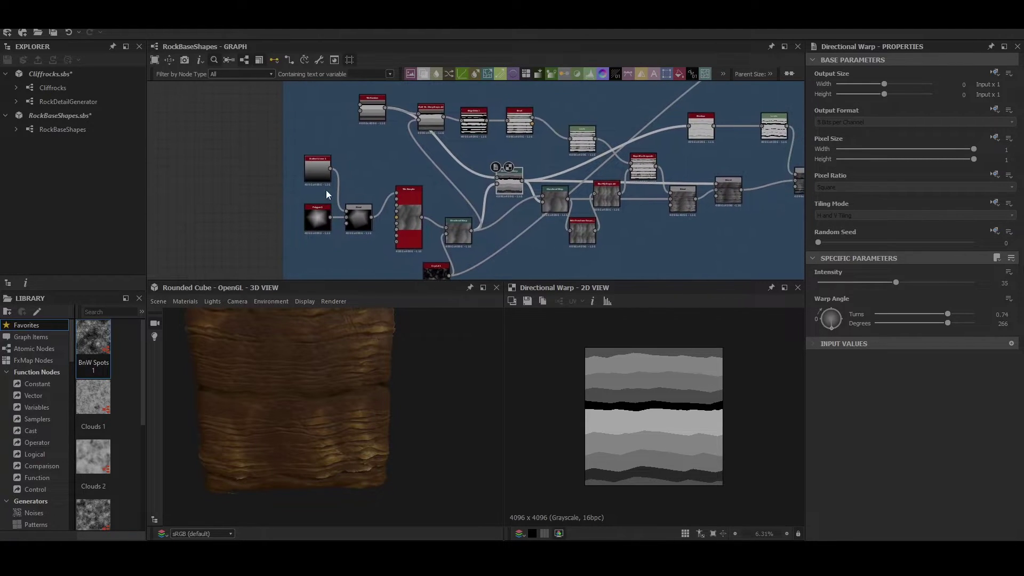
scroll(324, 190, up, 1)
click(322, 221)
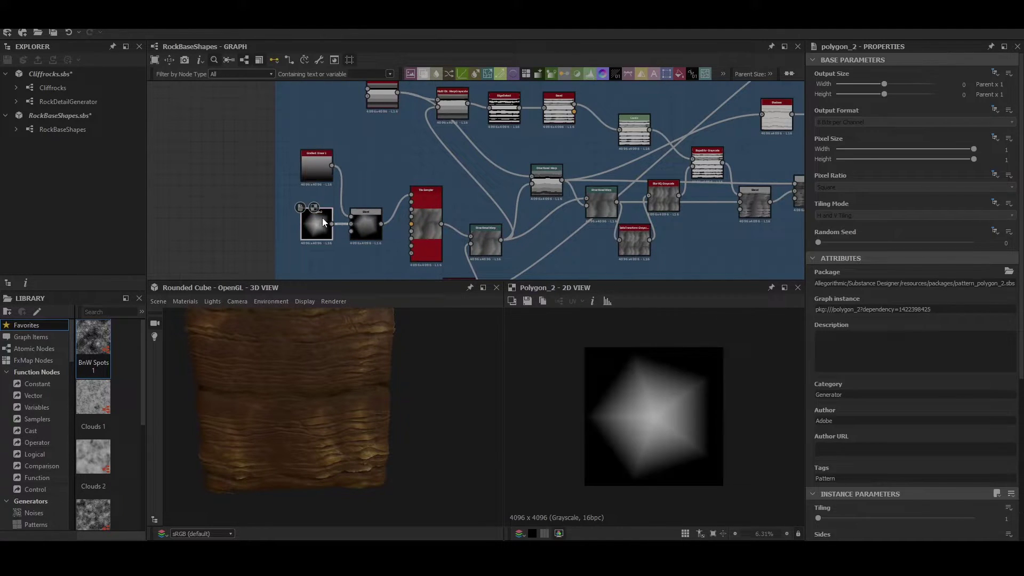
click(370, 227)
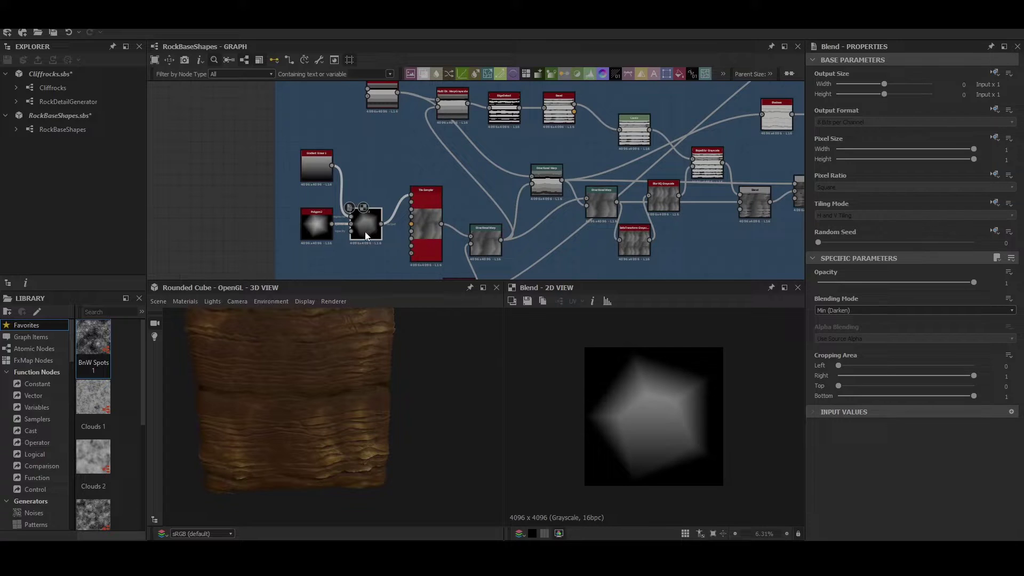
click(424, 223)
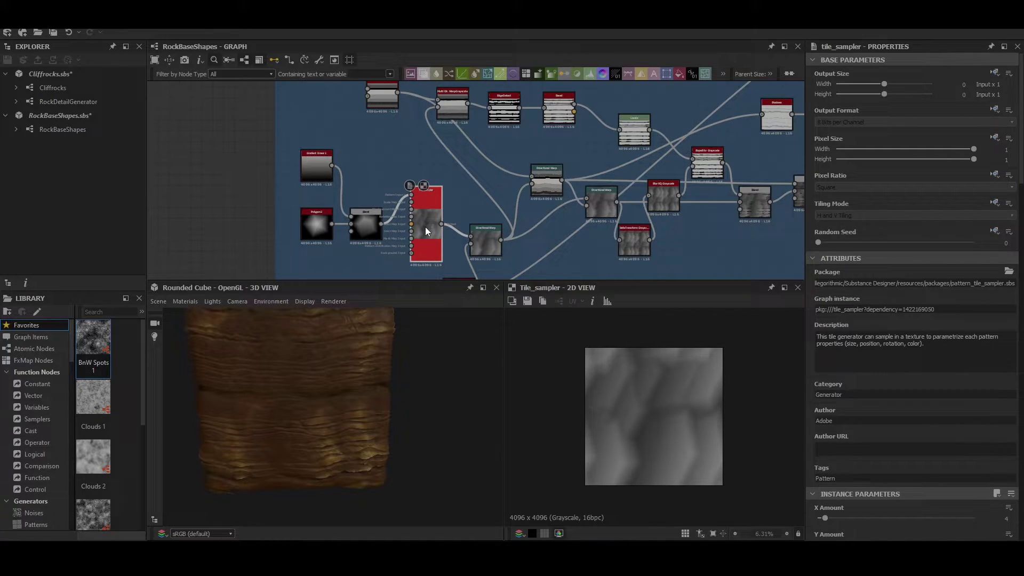
middle_drag(485, 199, 379, 162)
click(381, 211)
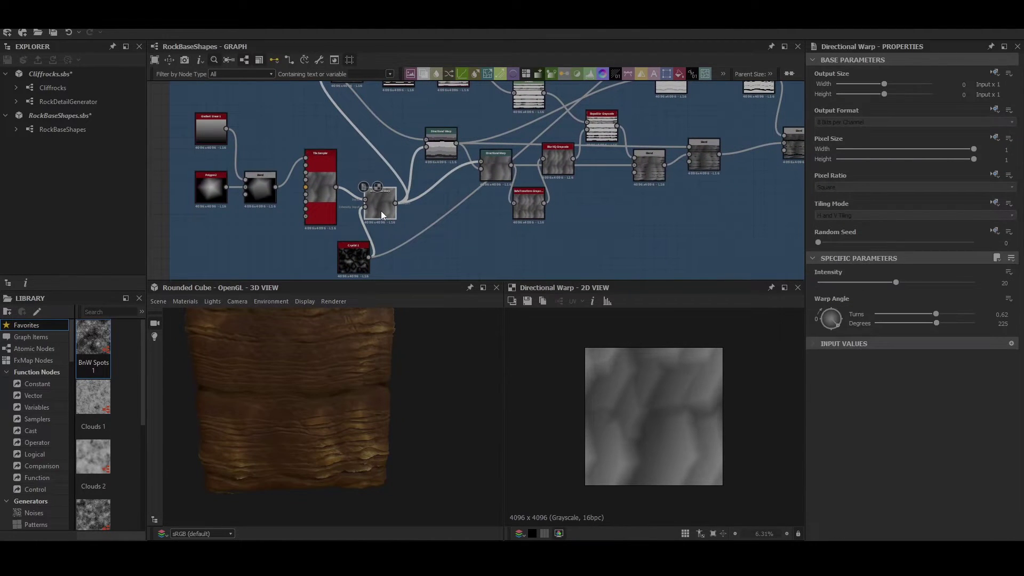
Step: Preview the Crystal 1 noise that feeds the Directional Warp after the Tile Sampler
scroll(389, 215, up, 3)
scroll(363, 235, down, 2)
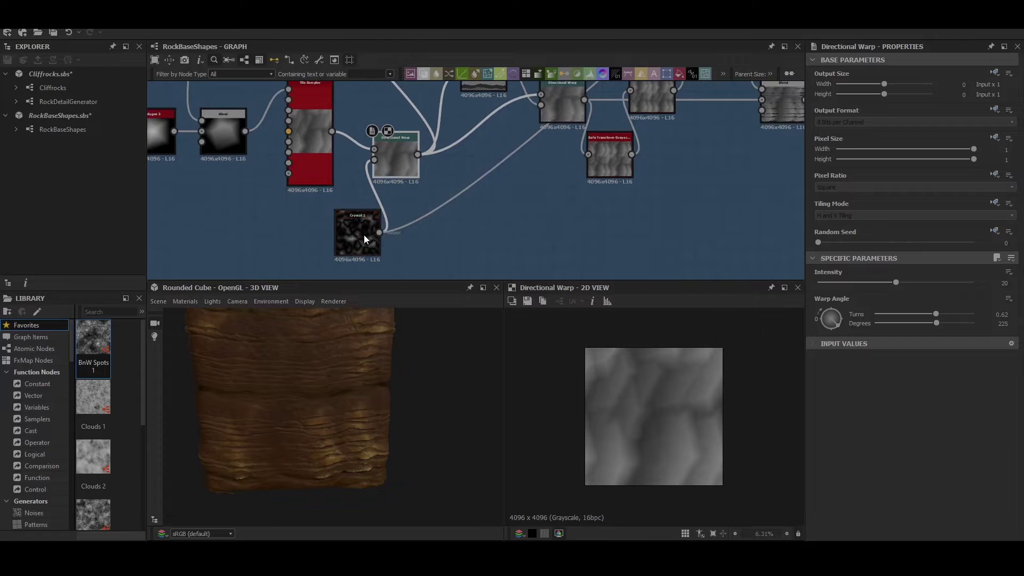
click(361, 231)
middle_drag(420, 158, 375, 221)
Step: Preview the Directional Warp node that distorts the horizontal grayscale bands and inspect its connections
scroll(376, 221, down, 3)
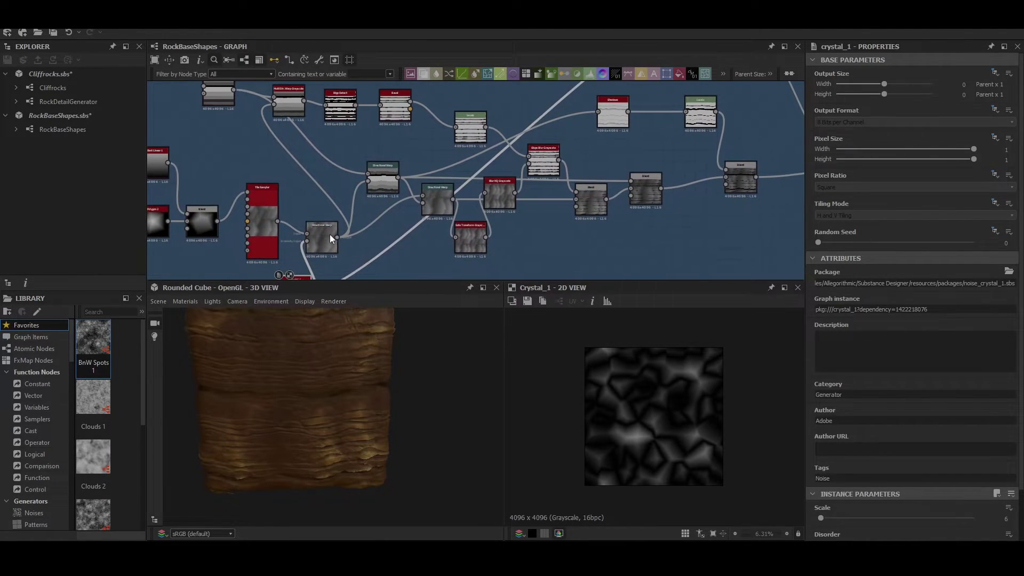
click(381, 178)
double_click(385, 178)
scroll(375, 180, up, 2)
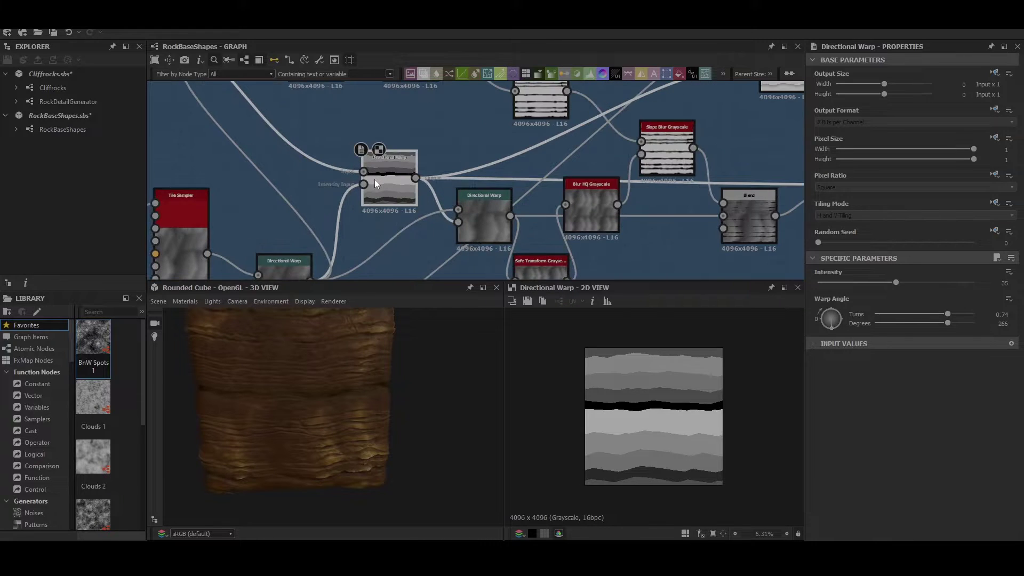
scroll(382, 190, up, 1)
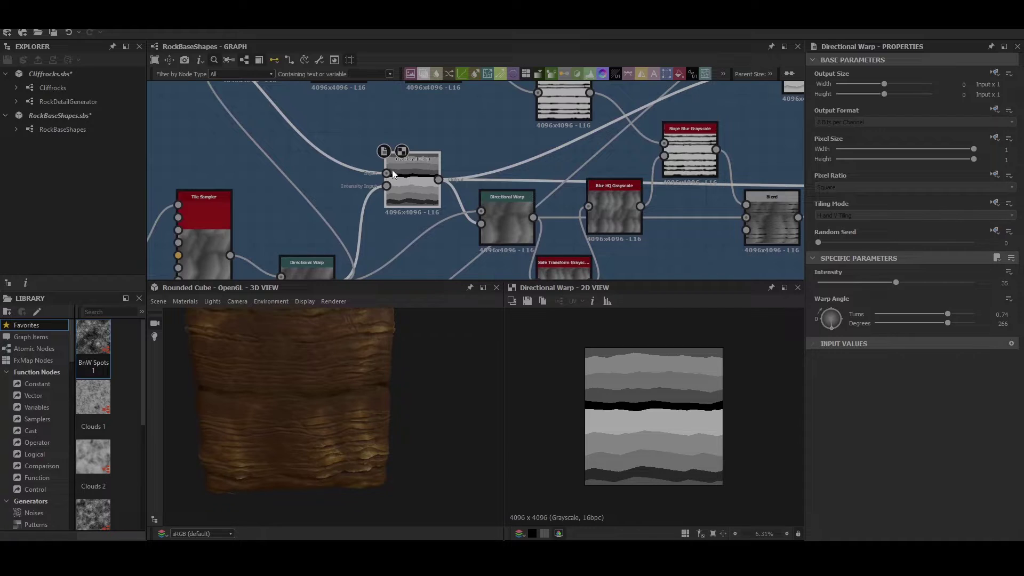
Step: Preview the Tile Random node that makes the horizontal bands and review its X Amount, Y Amount and Pattern parameters
mouse_move(344, 159)
middle_down()
mouse_move(481, 201)
mouse_move(462, 216)
middle_up()
mouse_move(378, 177)
middle_down()
mouse_move(406, 233)
mouse_move(403, 189)
middle_up()
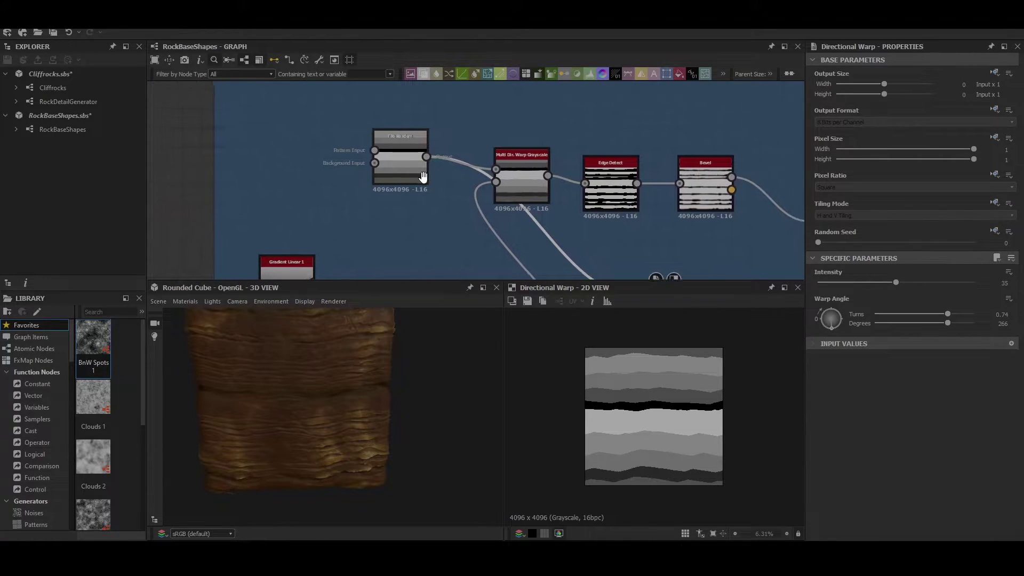
click(388, 157)
scroll(891, 476, down, 2)
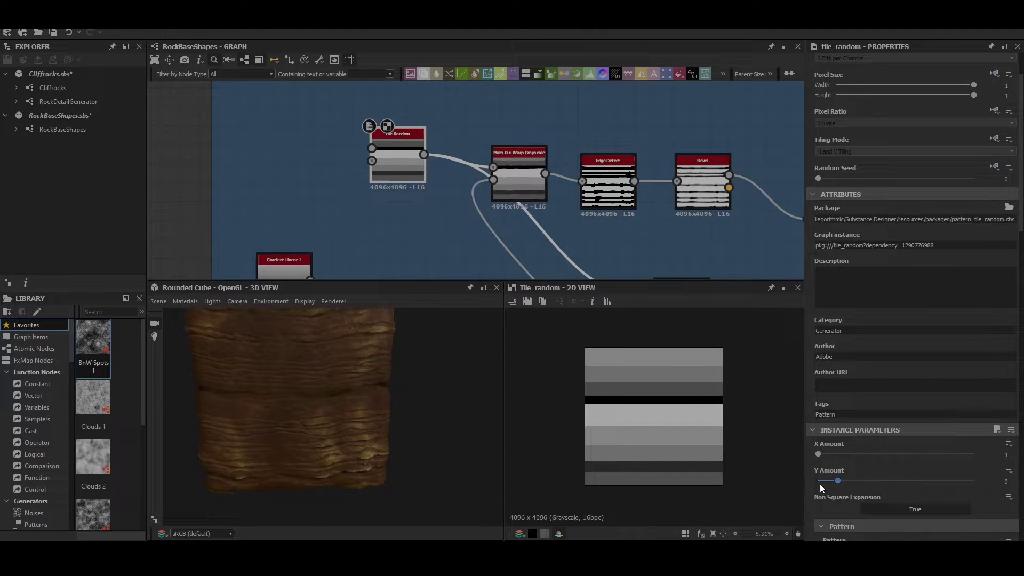
scroll(997, 476, down, 5)
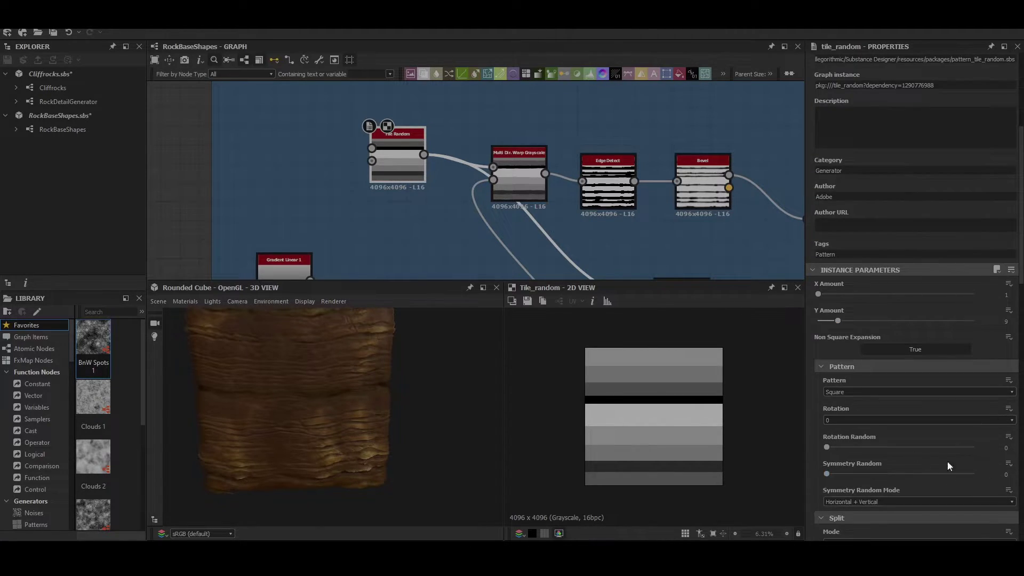
scroll(964, 459, up, 2)
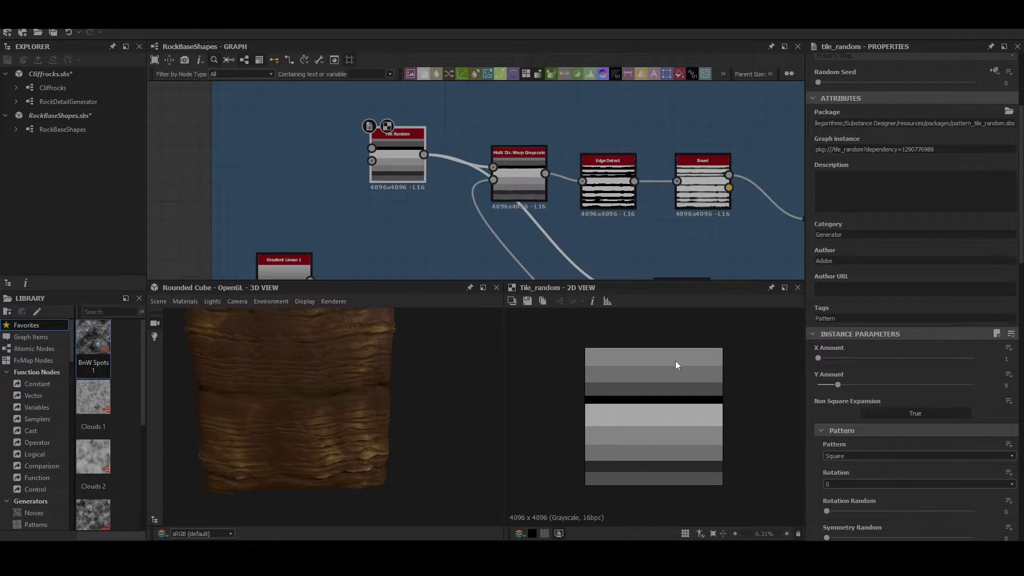
Step: Compare the warped bands with the Tile Sampler's Directional Warp output that supplies their intensity input
middle_drag(479, 231, 400, 190)
middle_drag(493, 235, 320, 64)
middle_drag(450, 139, 429, 194)
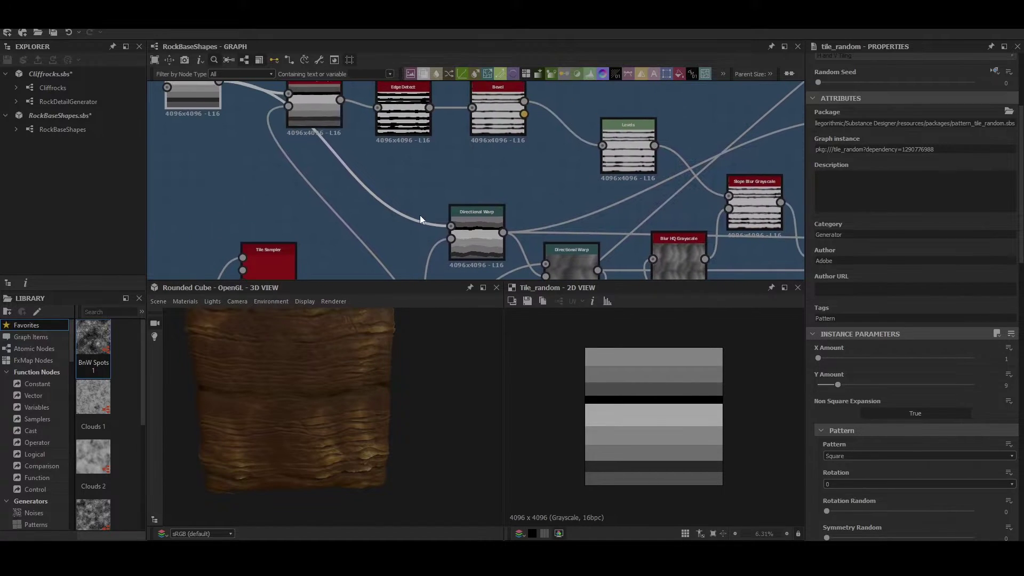
scroll(417, 214, down, 1)
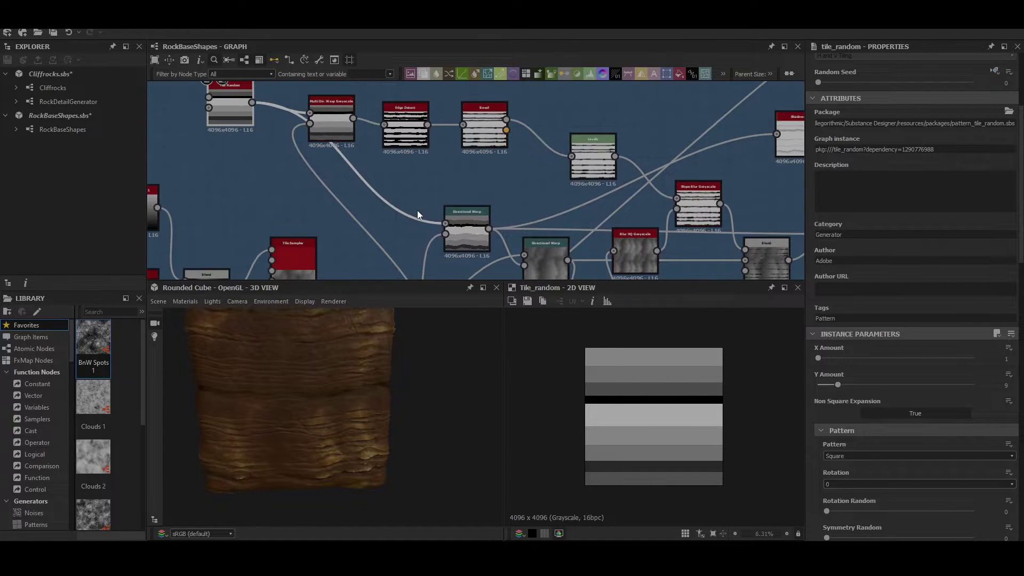
click(470, 229)
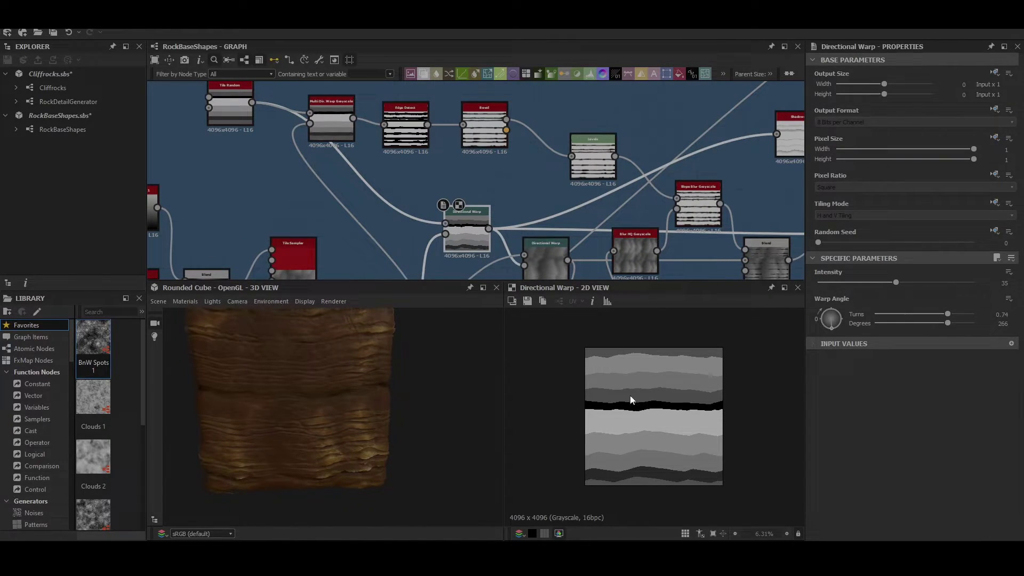
middle_drag(476, 217, 470, 116)
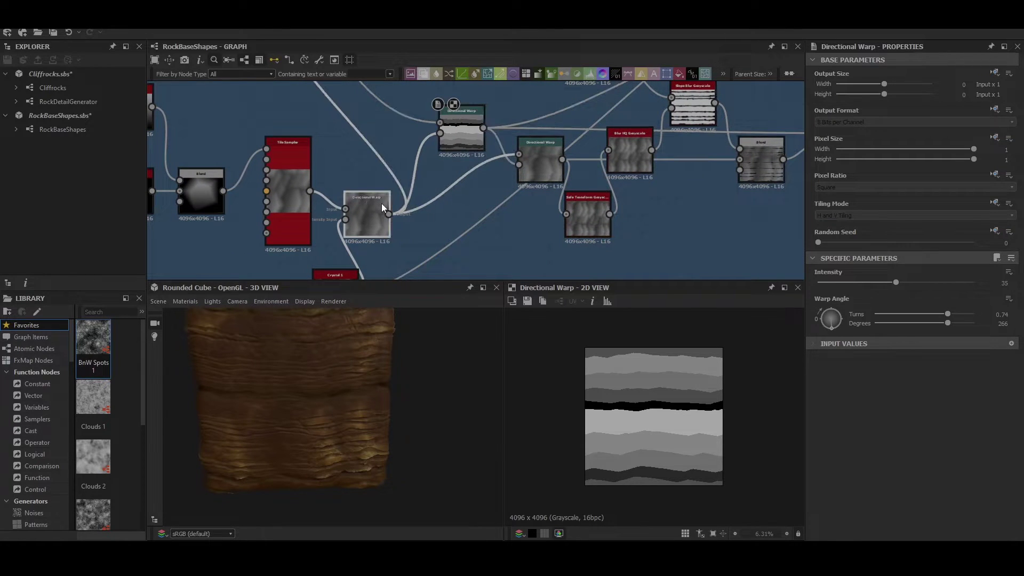
drag(382, 203, 375, 204)
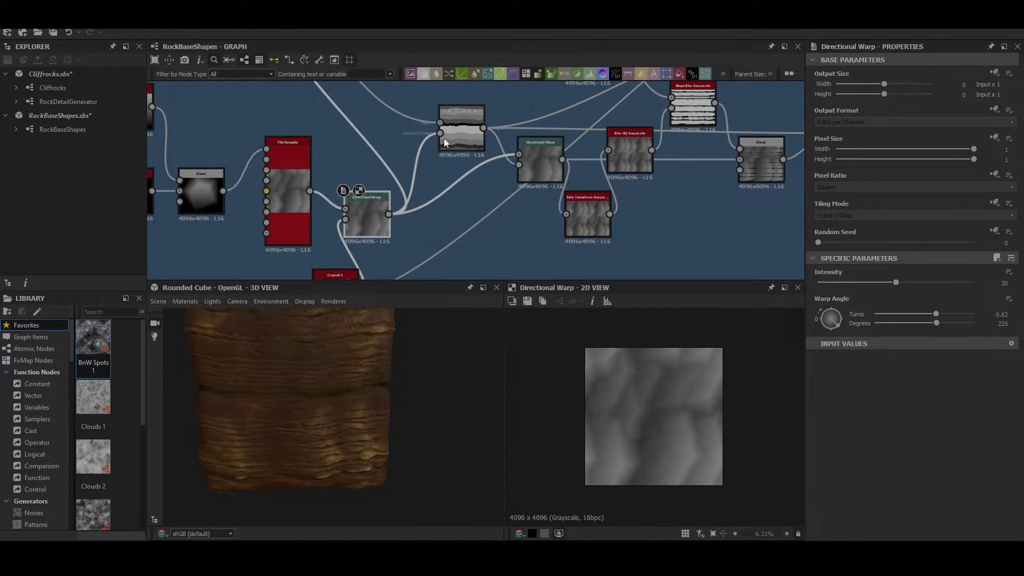
Step: Preview the Multi Directional Warp Grayscale node after Tile Random and examine its band edges up close
middle_drag(444, 137, 472, 217)
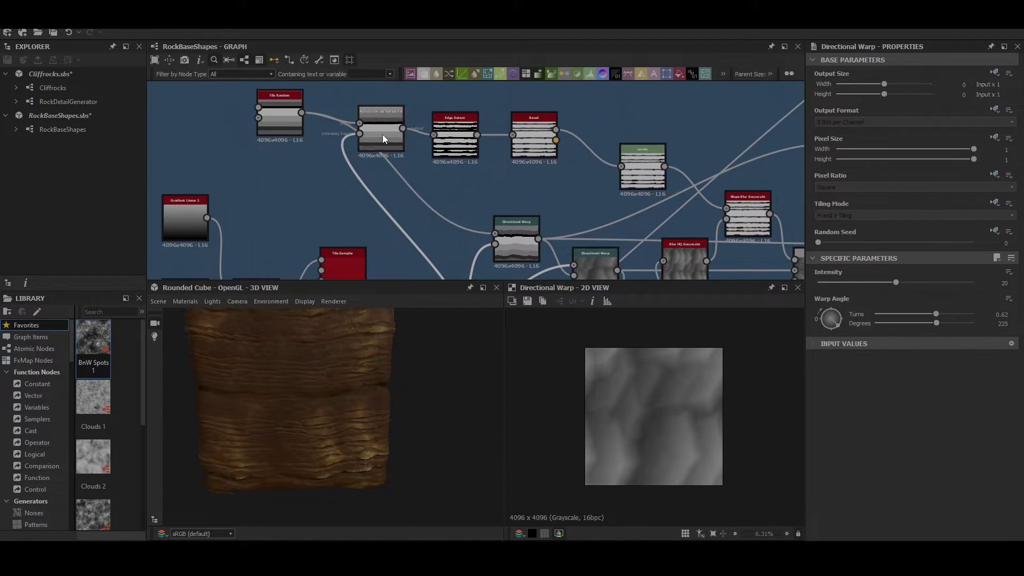
click(380, 136)
mouse_move(379, 142)
mouse_down()
mouse_move(385, 111)
mouse_move(386, 140)
mouse_up()
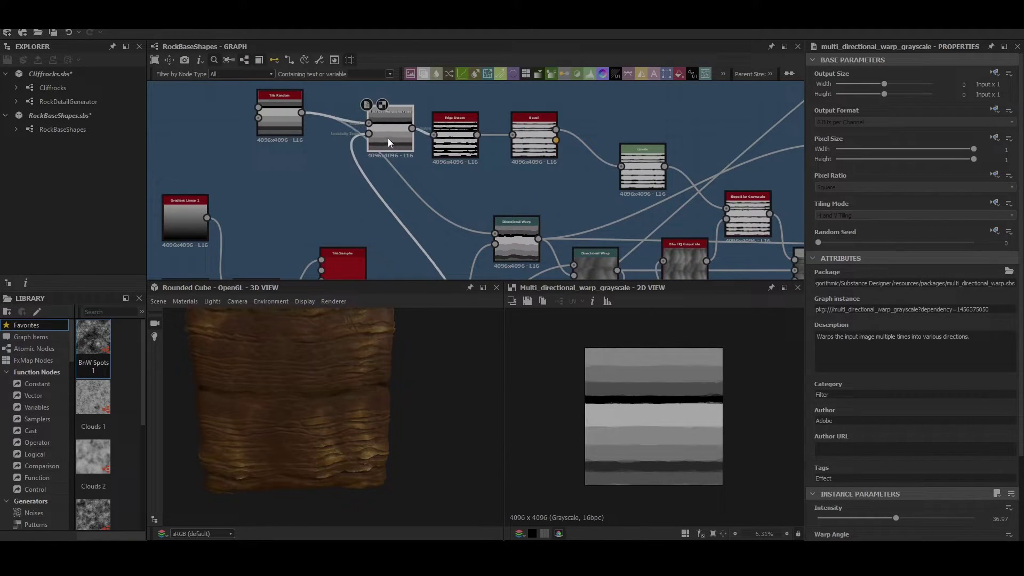
scroll(645, 408, up, 4)
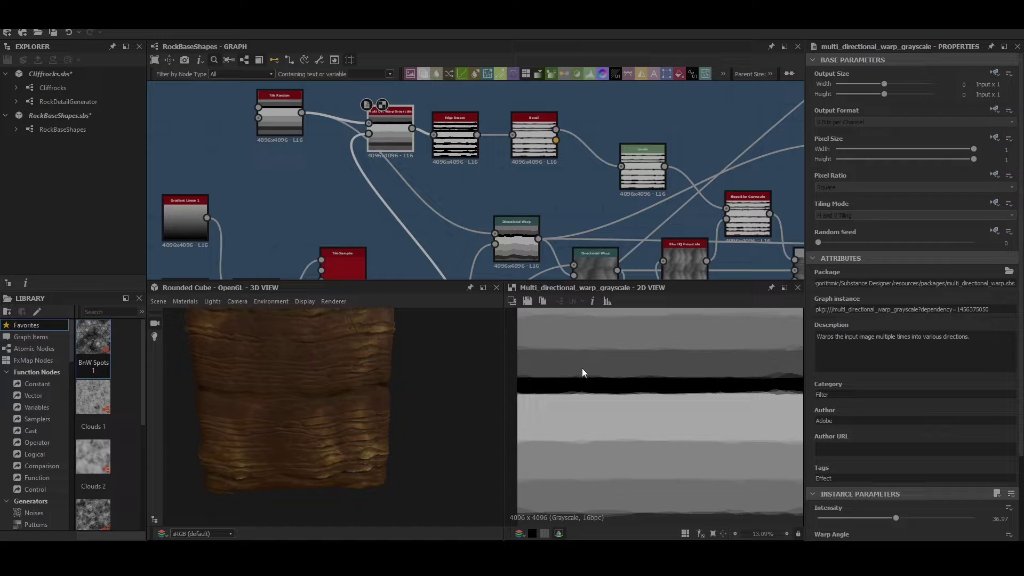
Step: Preview the Edge Detect, Bevel and Levels nodes of the band chain in turn
double_click(452, 137)
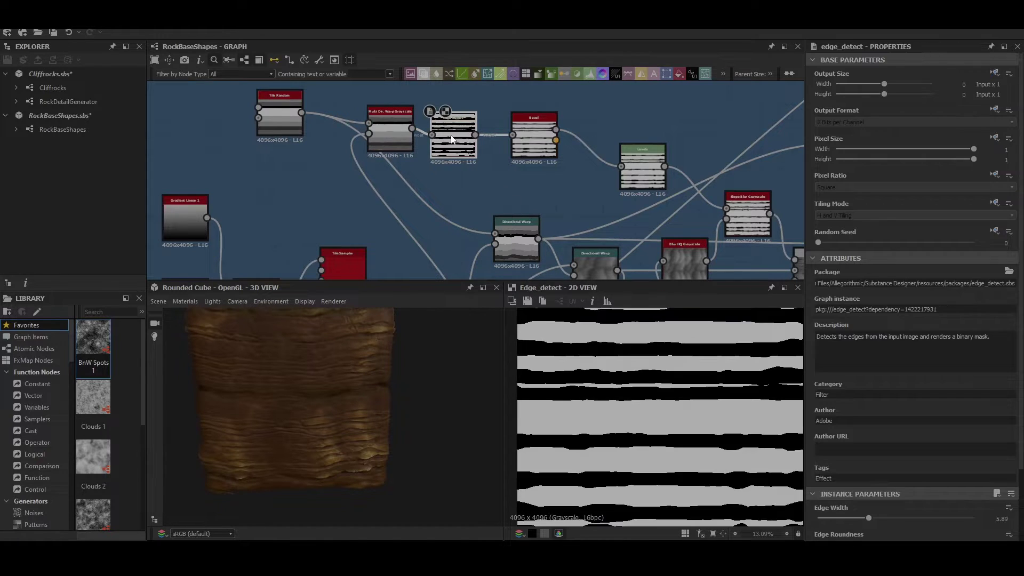
double_click(533, 135)
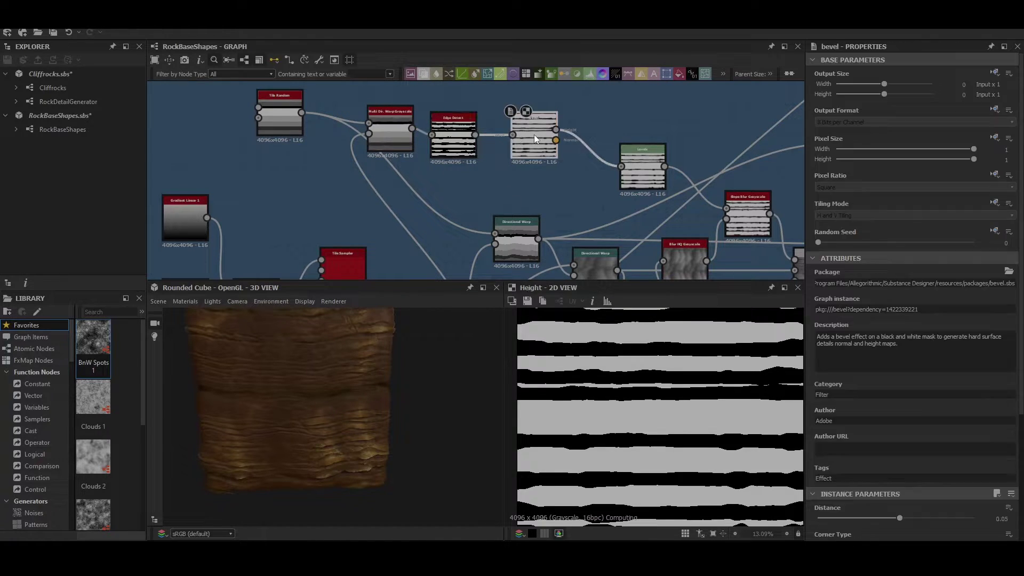
double_click(630, 156)
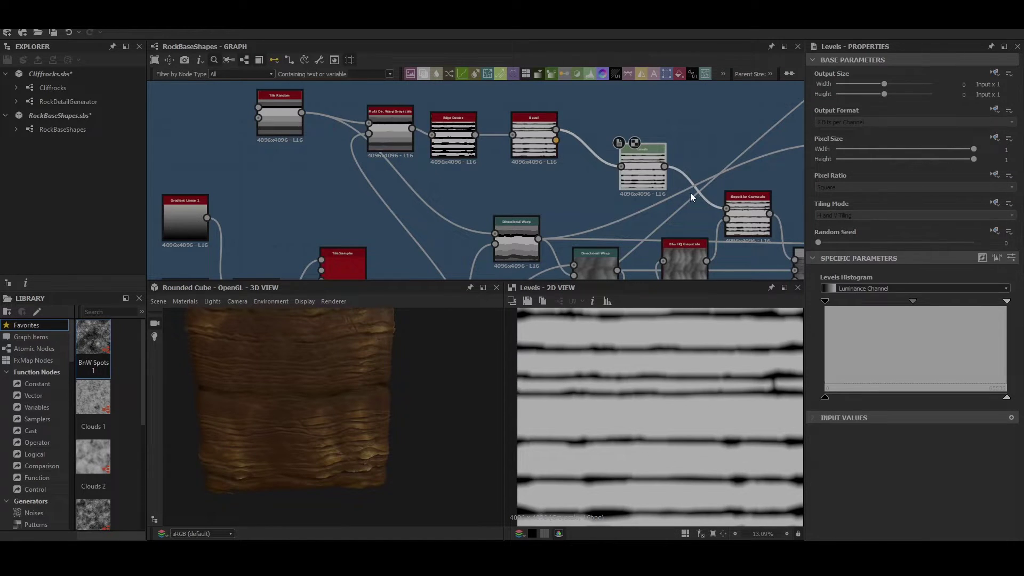
Step: Preview the Directional Warp that bends the Tile Sampler shapes with the warped bands, and check the rounded cube
middle_drag(693, 193, 502, 160)
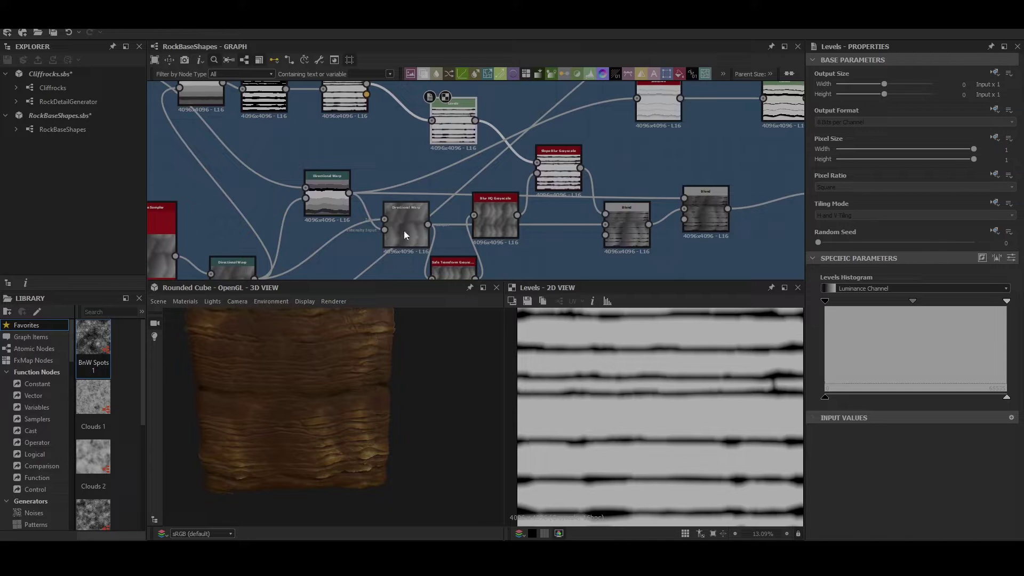
double_click(413, 213)
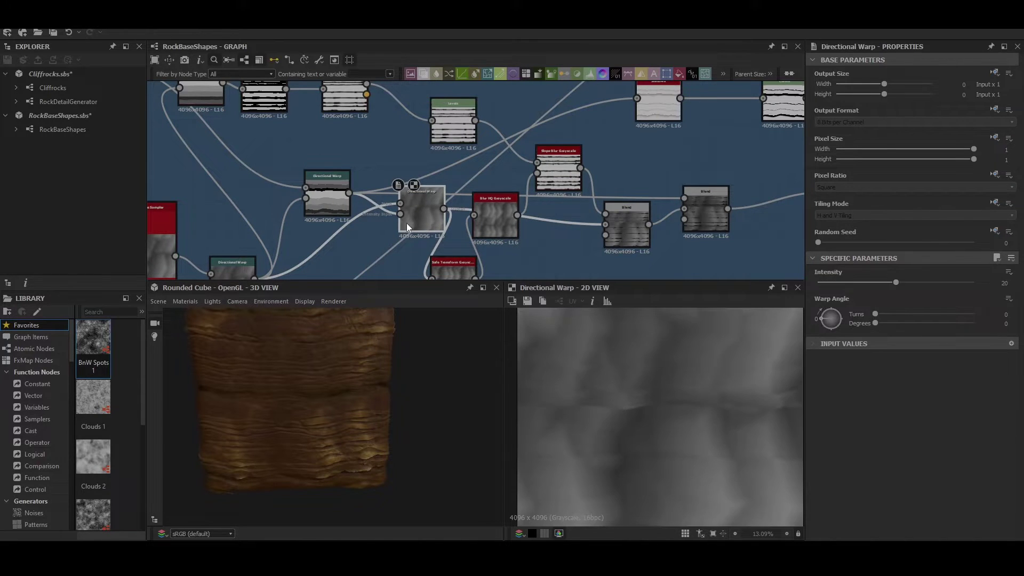
middle_drag(405, 223, 459, 181)
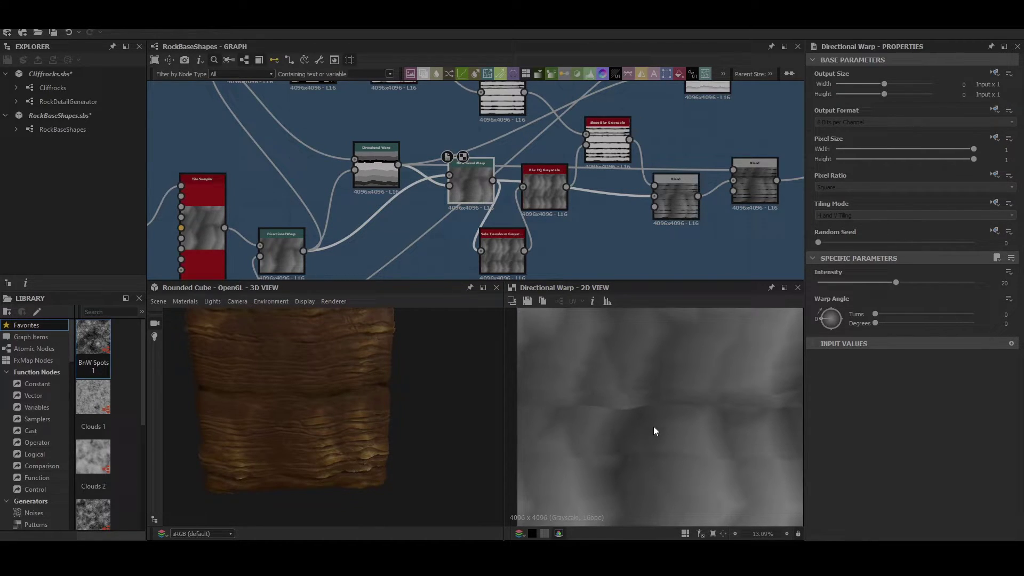
scroll(654, 426, down, 1)
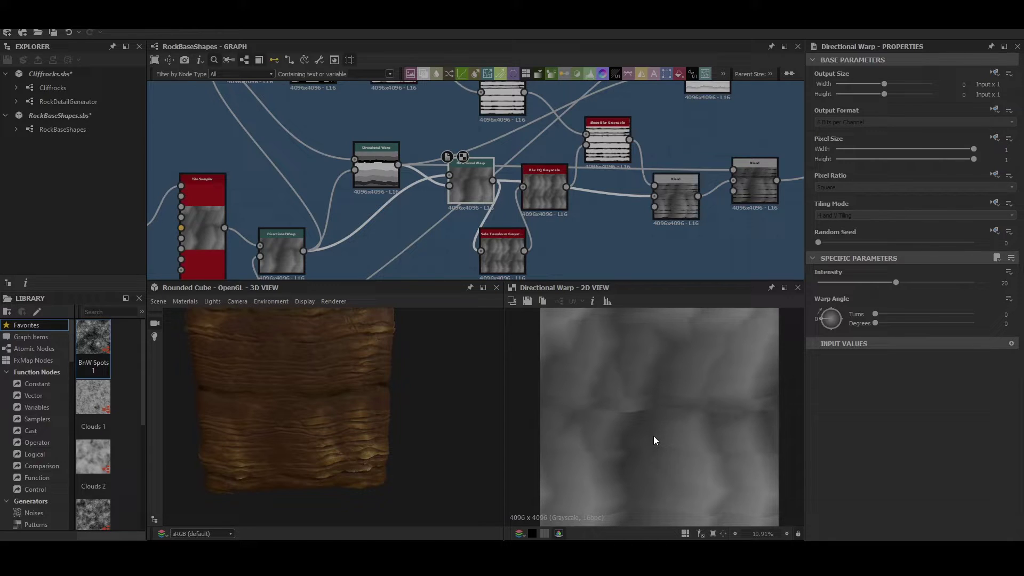
middle_drag(304, 378, 335, 393)
Step: Preview the Safe Transform Grayscale node and the Blur HQ Grayscale node it feeds
middle_drag(502, 255, 508, 219)
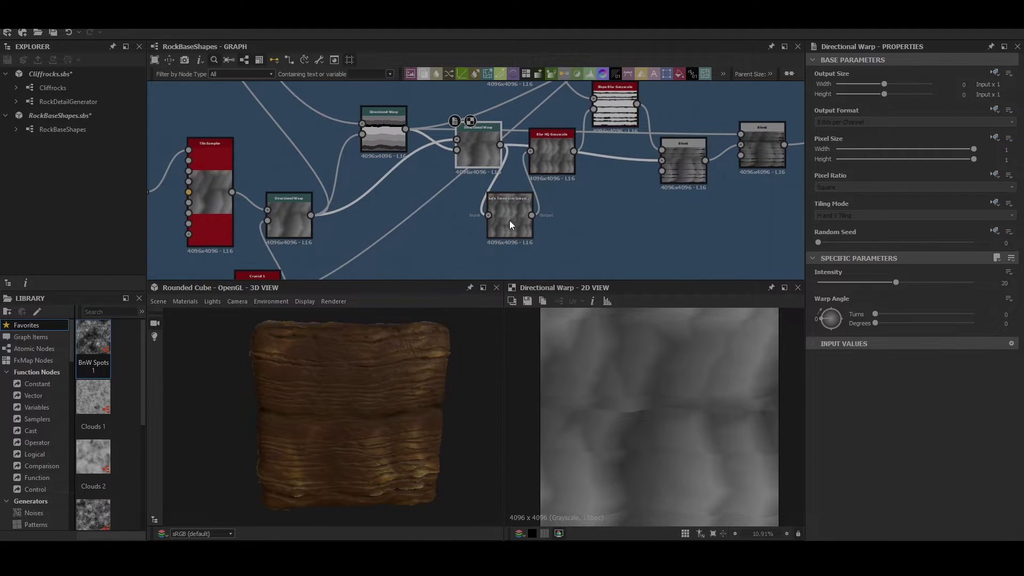
click(511, 216)
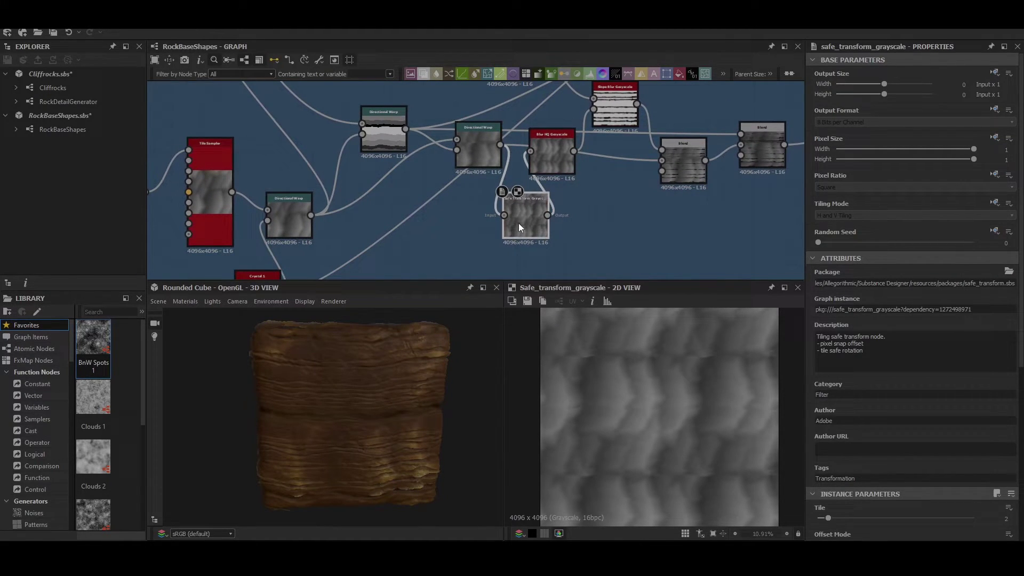
scroll(518, 222, up, 3)
middle_drag(539, 206, 455, 264)
scroll(458, 250, down, 2)
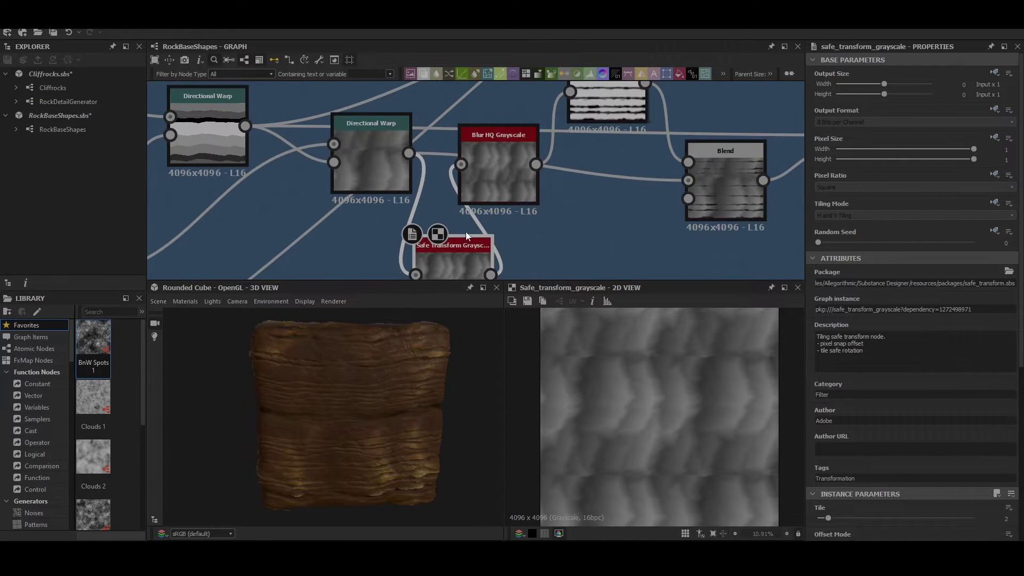
click(487, 170)
scroll(503, 171, down, 4)
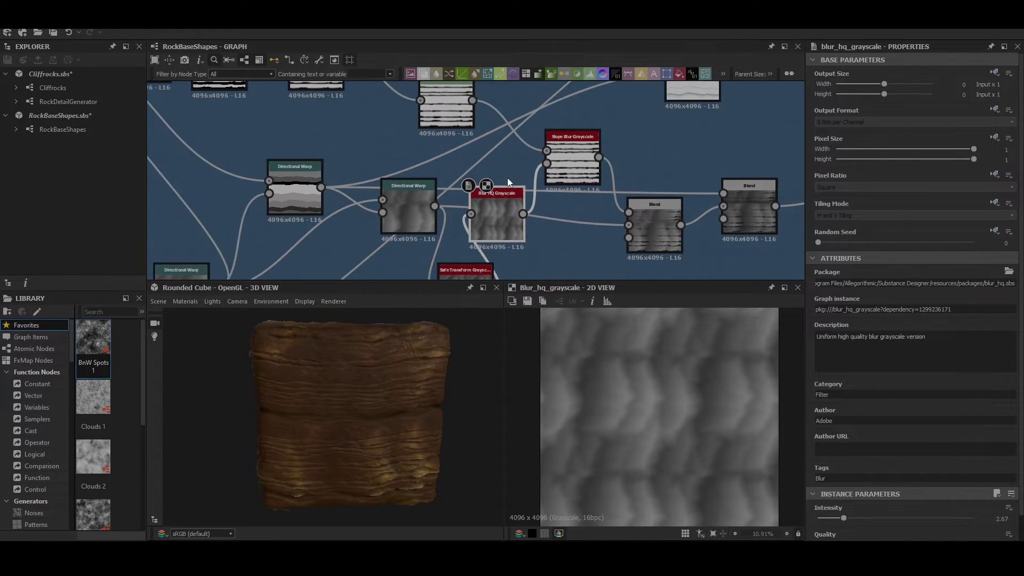
Step: Preview the Slope Blur Grayscale node and examine the broken-up band edges up close
scroll(463, 200, up, 5)
click(489, 184)
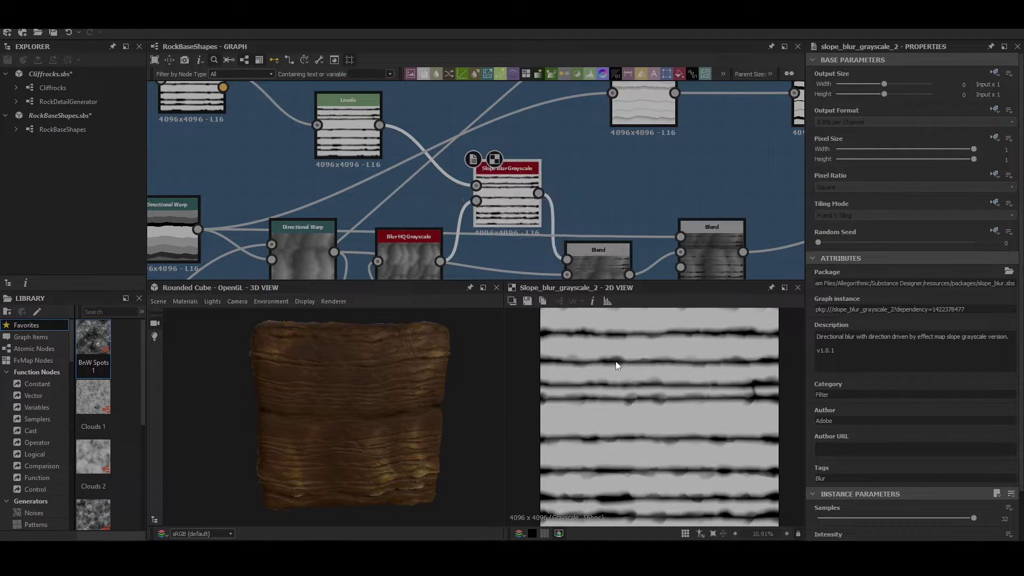
scroll(618, 362, up, 3)
scroll(619, 358, down, 5)
scroll(675, 405, up, 3)
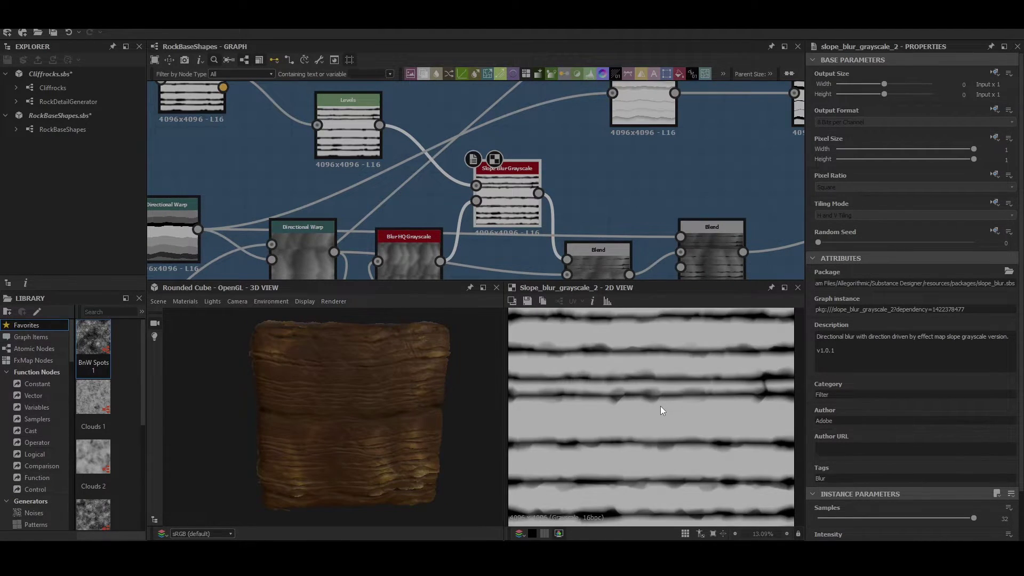
scroll(664, 404, down, 2)
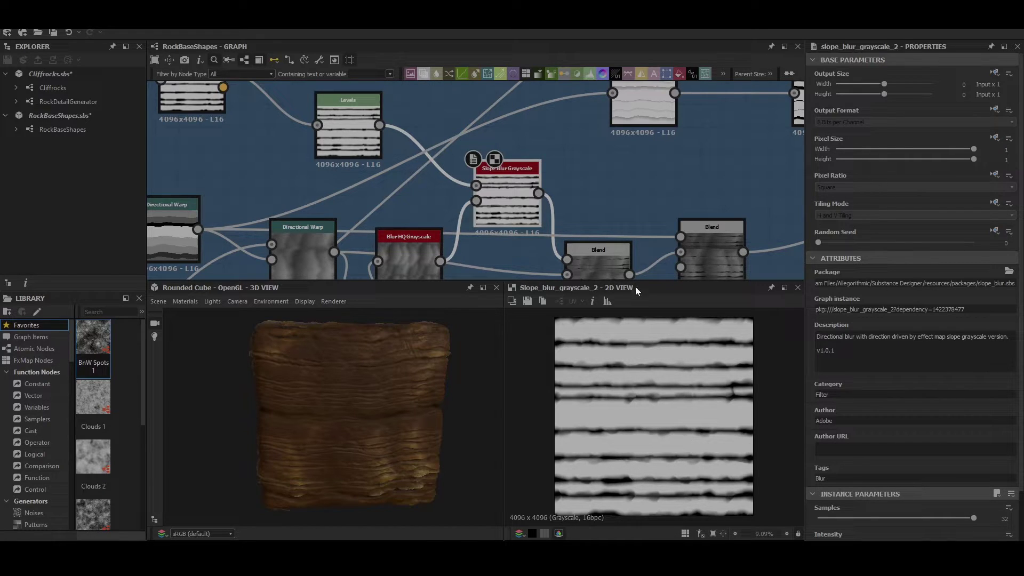
Step: Preview the Shadows node fed by the warped bands and examine its shading beneath the band edges
scroll(553, 206, down, 4)
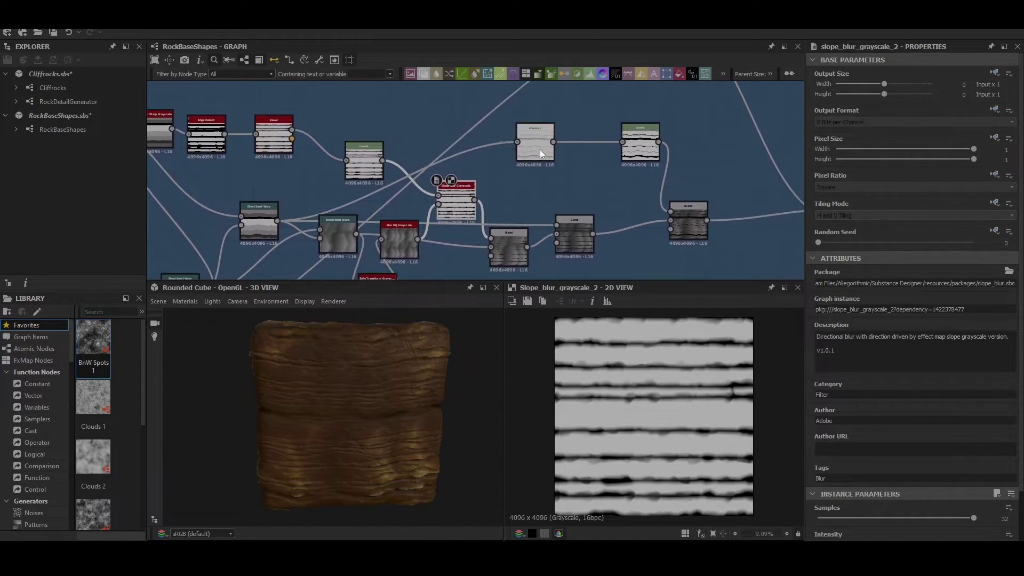
double_click(535, 146)
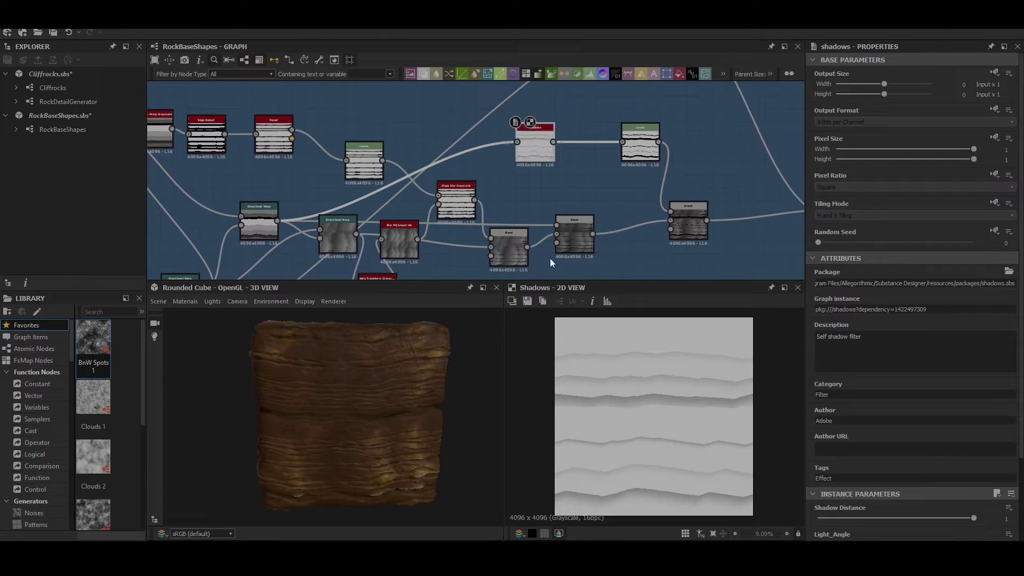
scroll(541, 143, up, 3)
scroll(539, 155, down, 2)
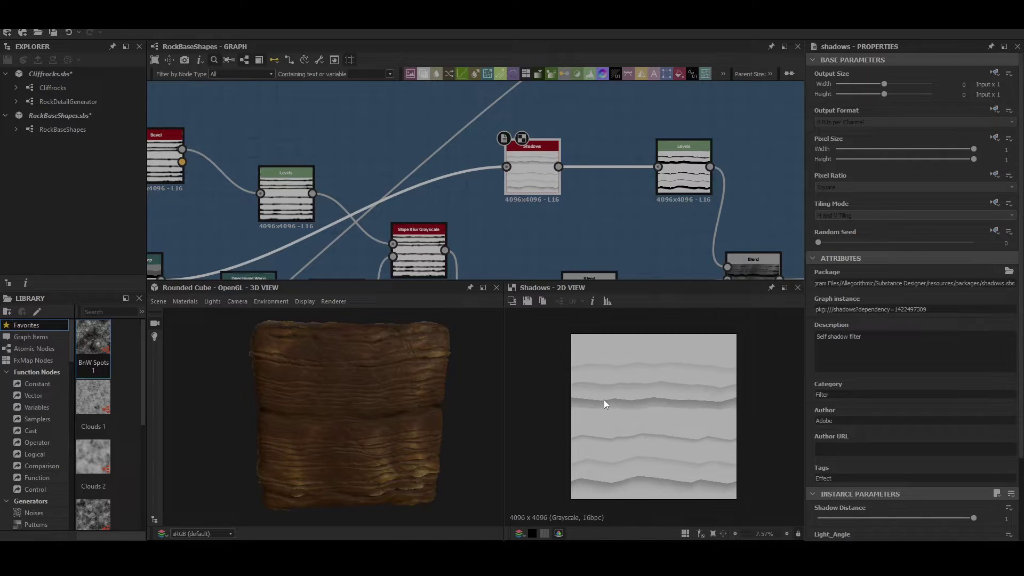
scroll(603, 399, up, 2)
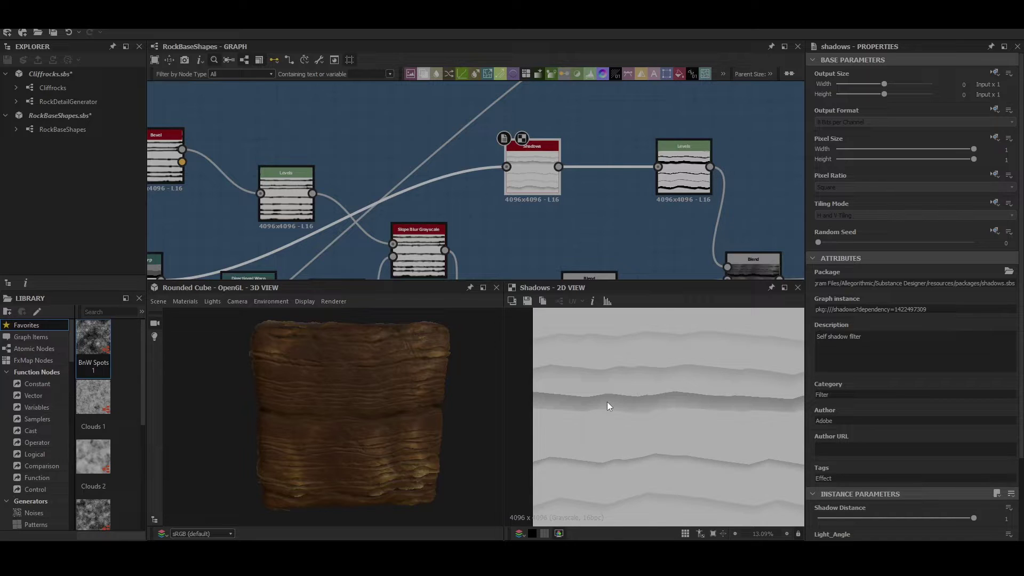
middle_drag(654, 226, 549, 184)
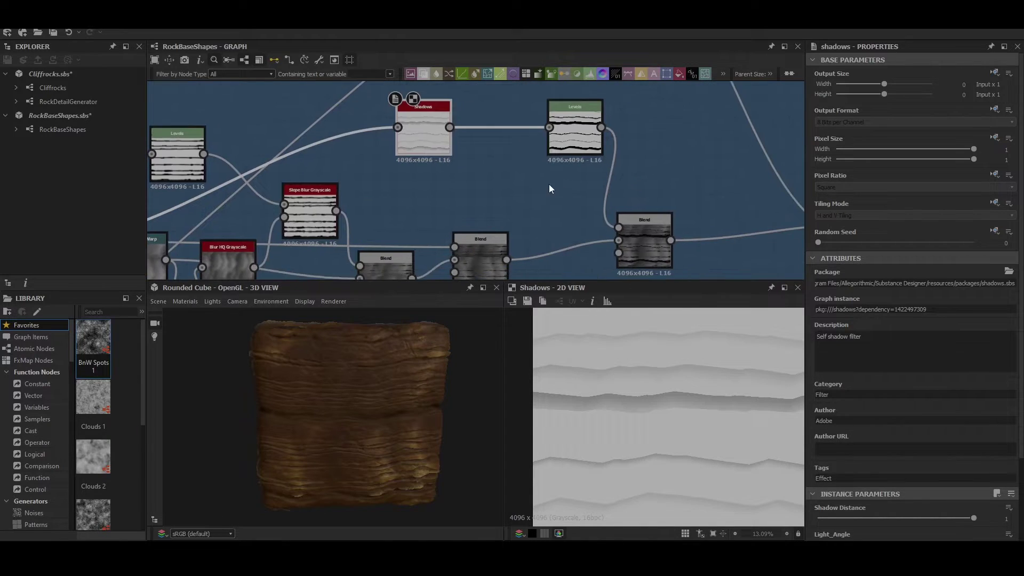
Step: Preview the Levels node fed by Shadows and the Min (Darken) Blend that merges it with the banded shapes
double_click(577, 126)
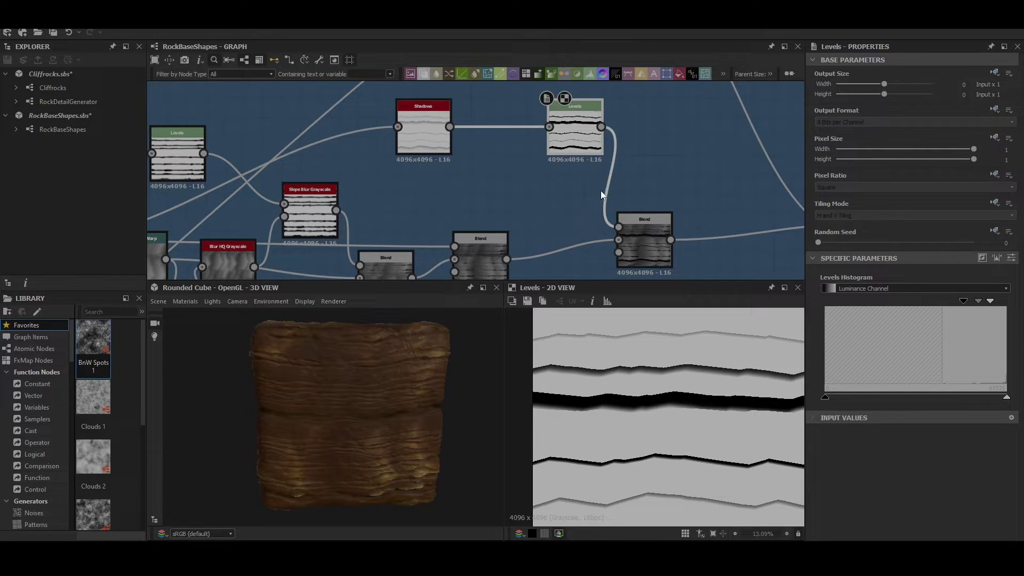
middle_drag(601, 193, 613, 142)
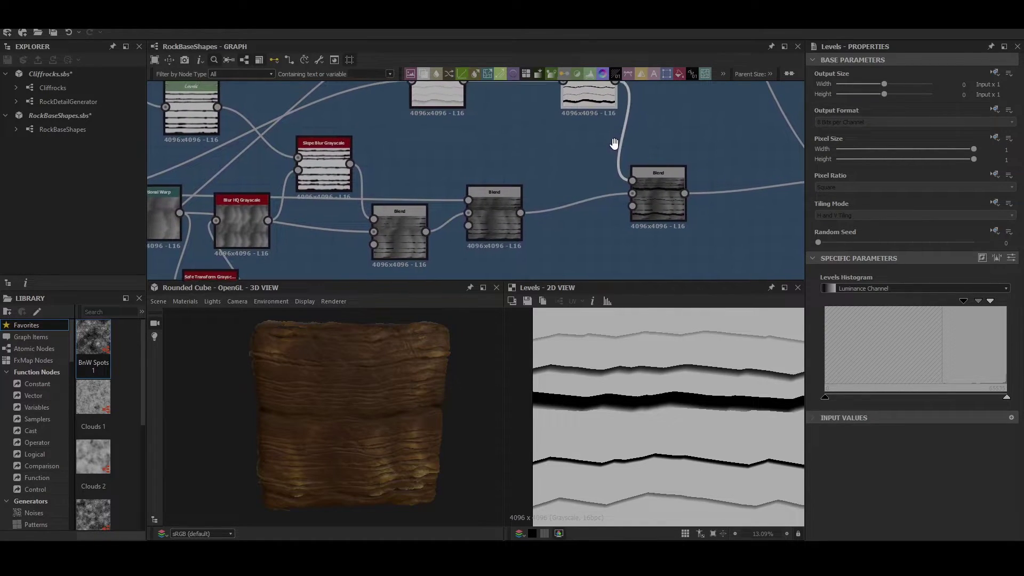
double_click(655, 192)
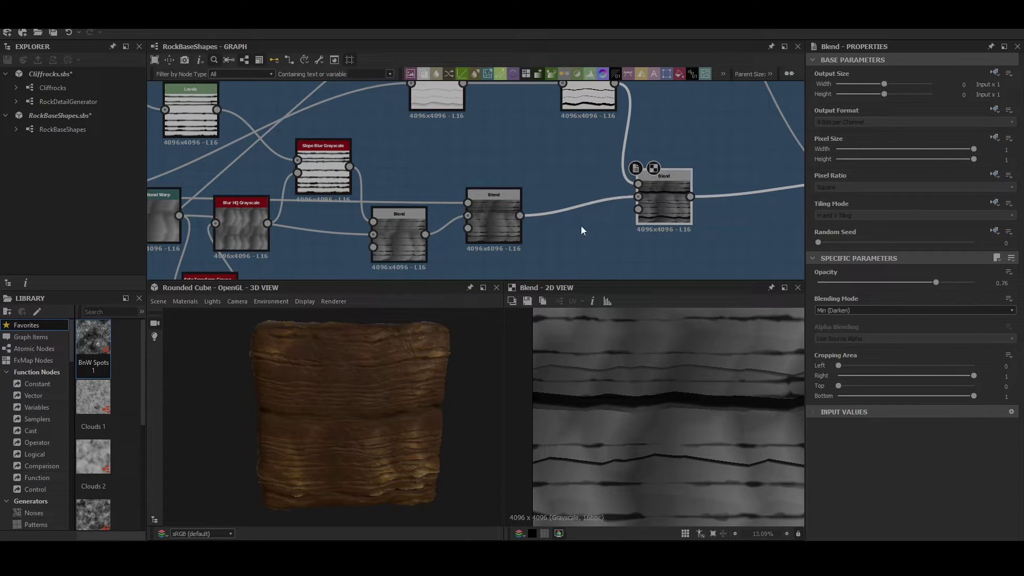
double_click(489, 214)
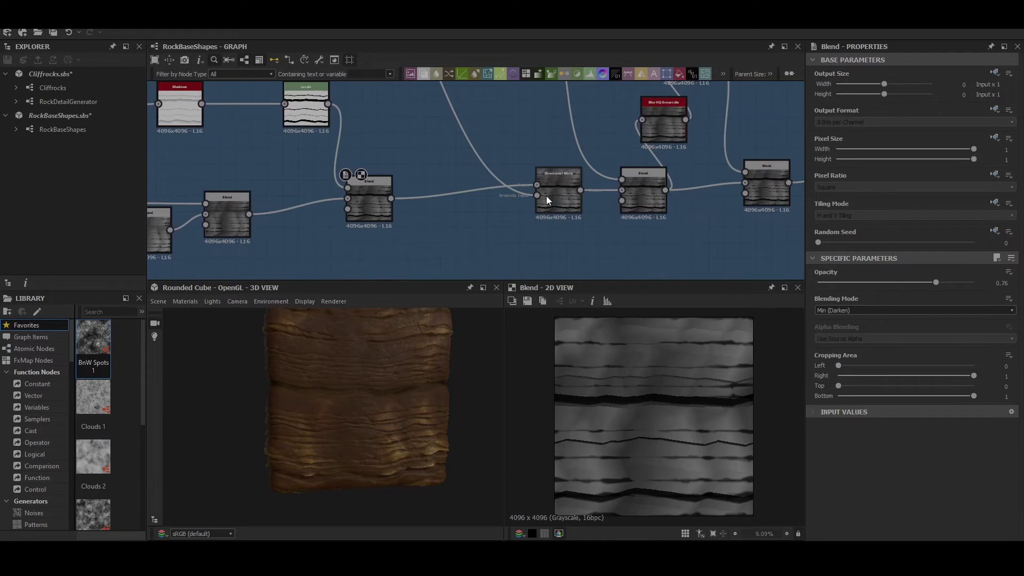
Step: Preview the Directional Warp following that Blend and the cell-pattern Directional Warp that drives its distortion
double_click(561, 195)
middle_drag(505, 131, 535, 212)
scroll(533, 191, down, 3)
middle_drag(493, 183, 545, 219)
scroll(484, 174, up, 2)
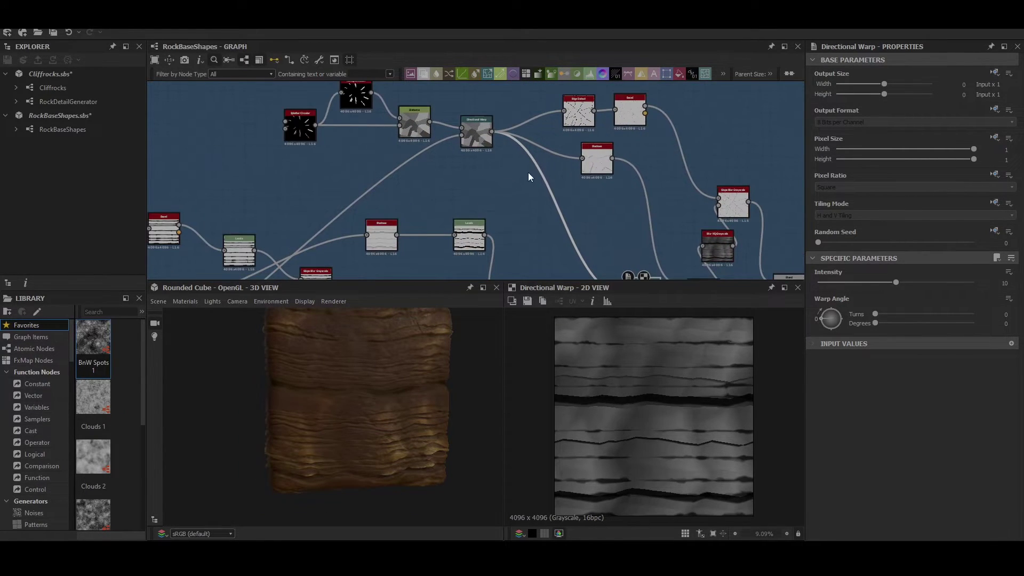
middle_drag(530, 174, 496, 176)
double_click(441, 142)
Step: Preview the Auto Levels node at the end of the banded shape chain and examine its output
scroll(417, 153, down, 2)
drag(242, 82, 536, 149)
middle_drag(574, 167, 429, 125)
scroll(421, 159, up, 2)
scroll(421, 158, up, 2)
middle_drag(453, 159, 412, 126)
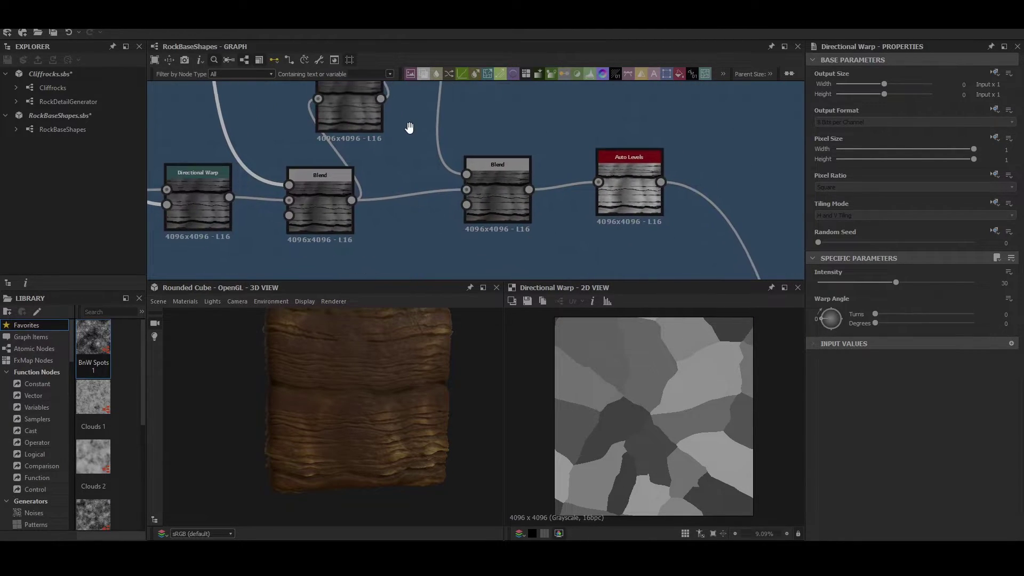
middle_drag(392, 169, 332, 153)
drag(516, 165, 518, 158)
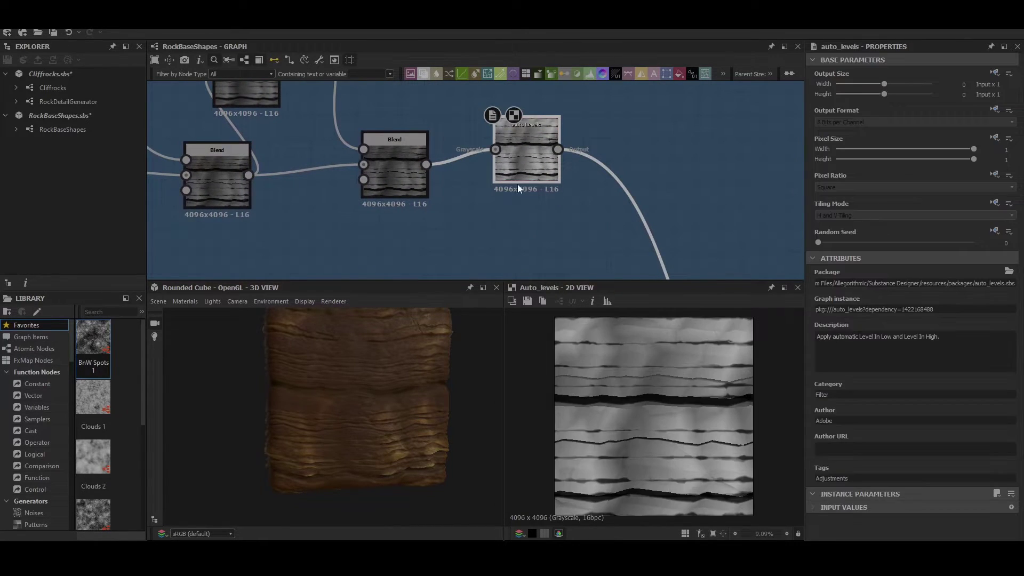
scroll(624, 427, up, 3)
scroll(624, 408, down, 5)
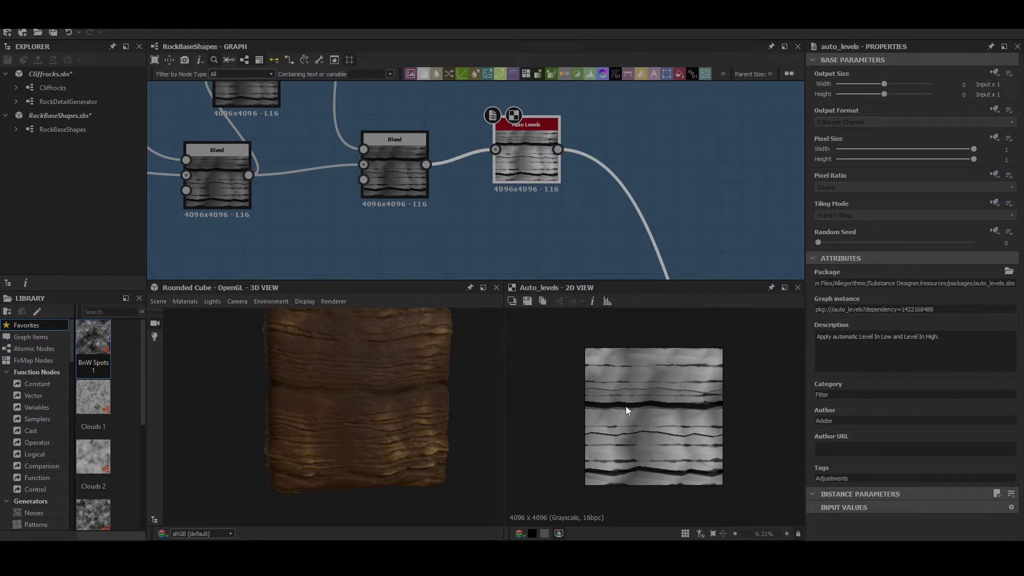
Step: Preview the Max (Lighten) Blend and the Histogram Range node that feeds it from the chain below
middle_drag(546, 235, 551, 154)
scroll(550, 152, down, 3)
middle_drag(547, 199, 520, 144)
scroll(551, 183, up, 4)
double_click(554, 158)
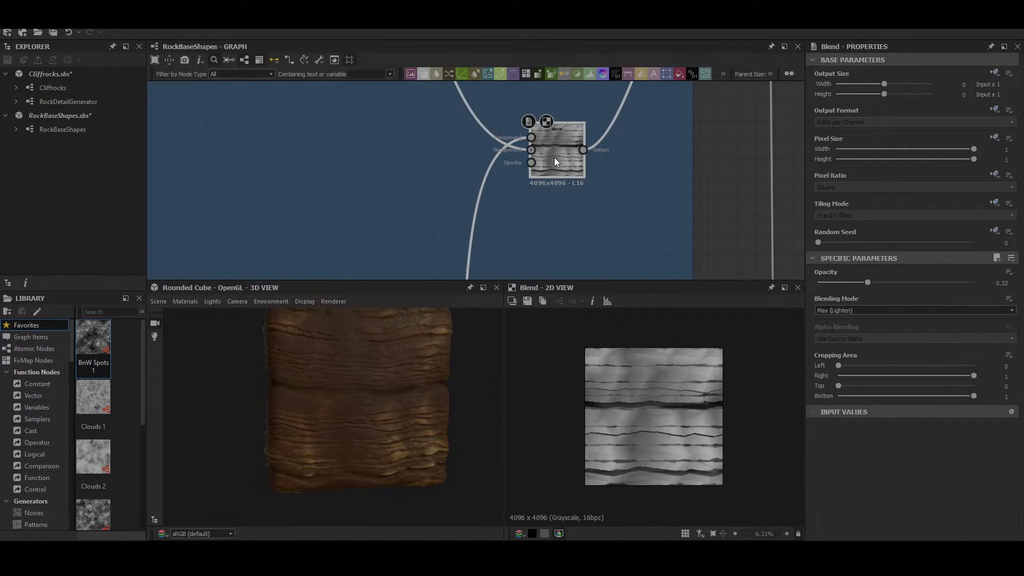
scroll(555, 160, down, 5)
mouse_move(561, 174)
middle_down()
mouse_move(553, 135)
mouse_move(566, 165)
middle_up()
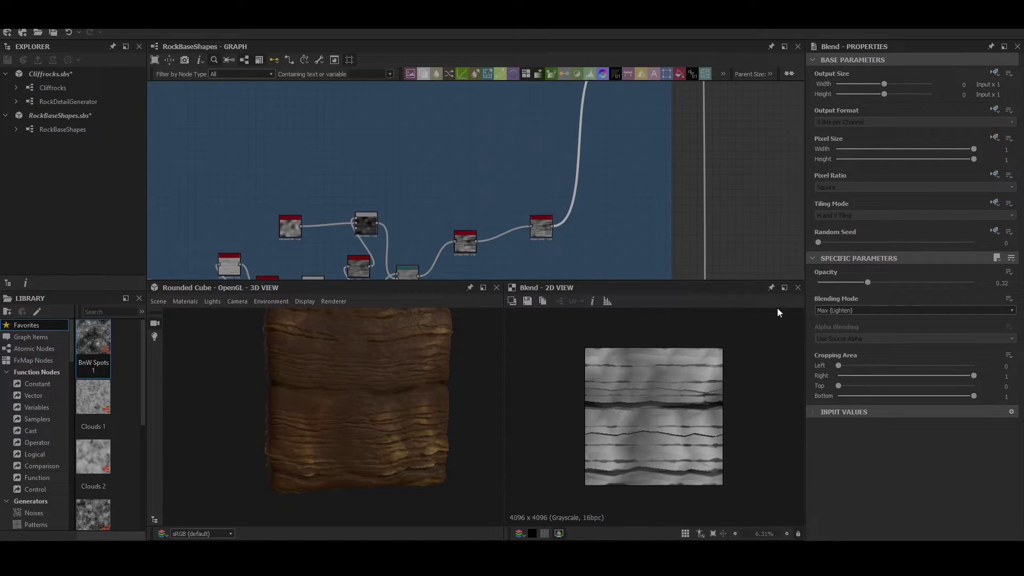
click(545, 235)
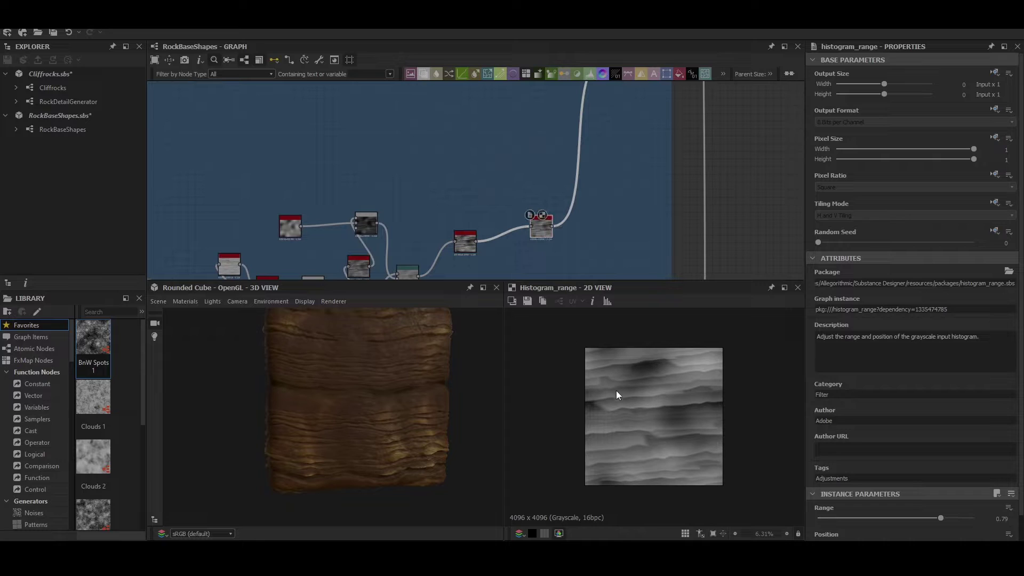
Step: Trace the lower chain back to its start and preview the Crystal 1 noise
mouse_move(436, 208)
middle_down()
mouse_move(641, 178)
mouse_move(523, 115)
middle_up()
mouse_move(393, 183)
middle_down()
mouse_move(562, 159)
mouse_move(411, 177)
mouse_move(470, 225)
middle_up()
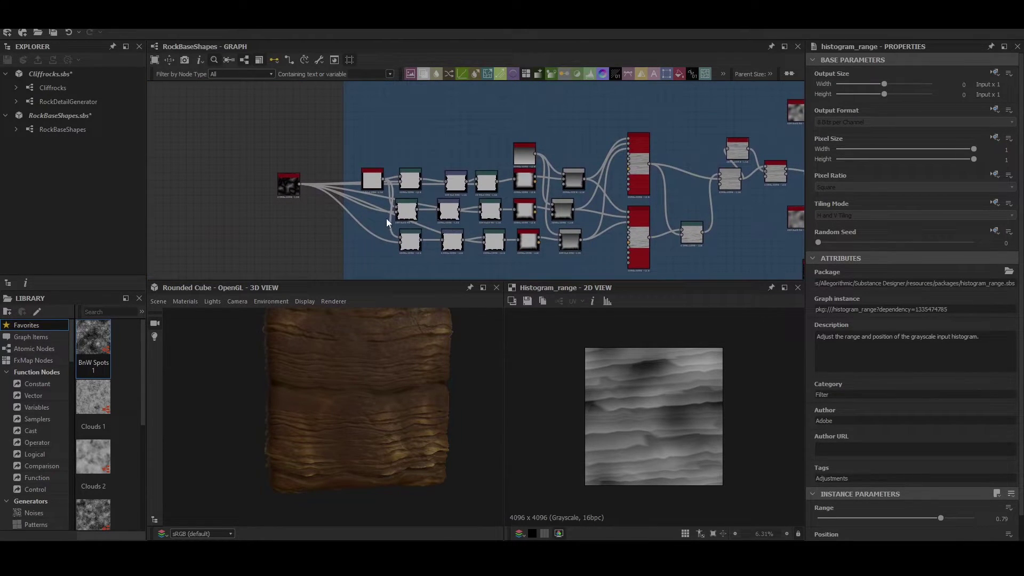
click(284, 184)
scroll(283, 183, up, 3)
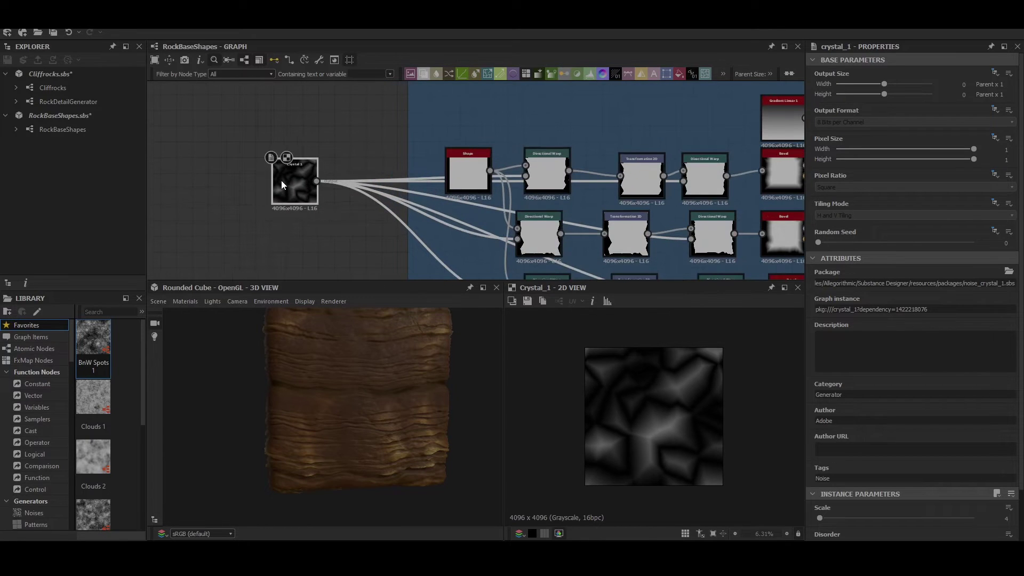
scroll(282, 184, down, 3)
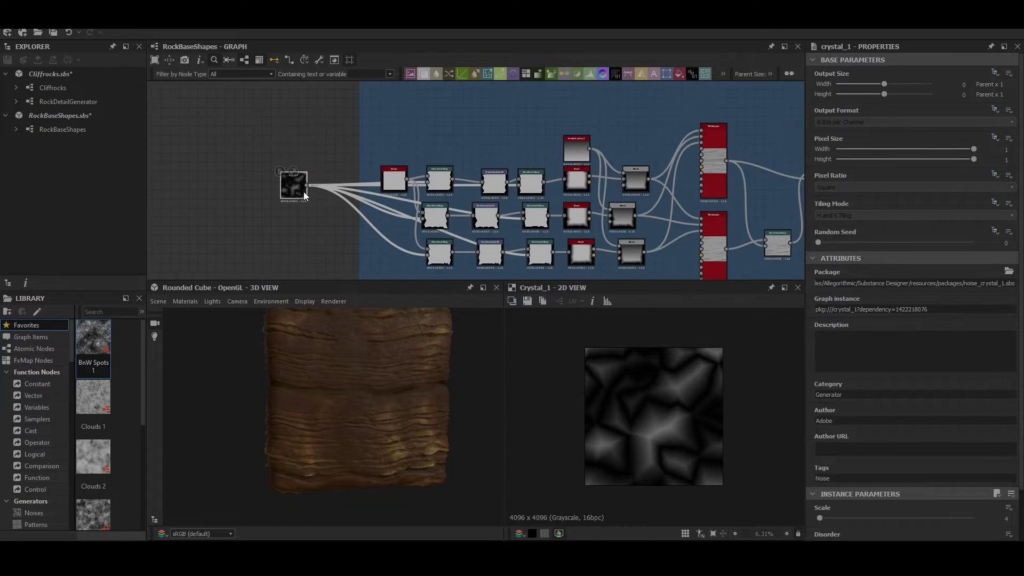
Step: Preview the Shape node, its warped and beveled versions, and the three Min (Darken) gradient Blends
click(395, 177)
click(436, 177)
middle_drag(532, 198, 421, 160)
click(420, 171)
double_click(476, 167)
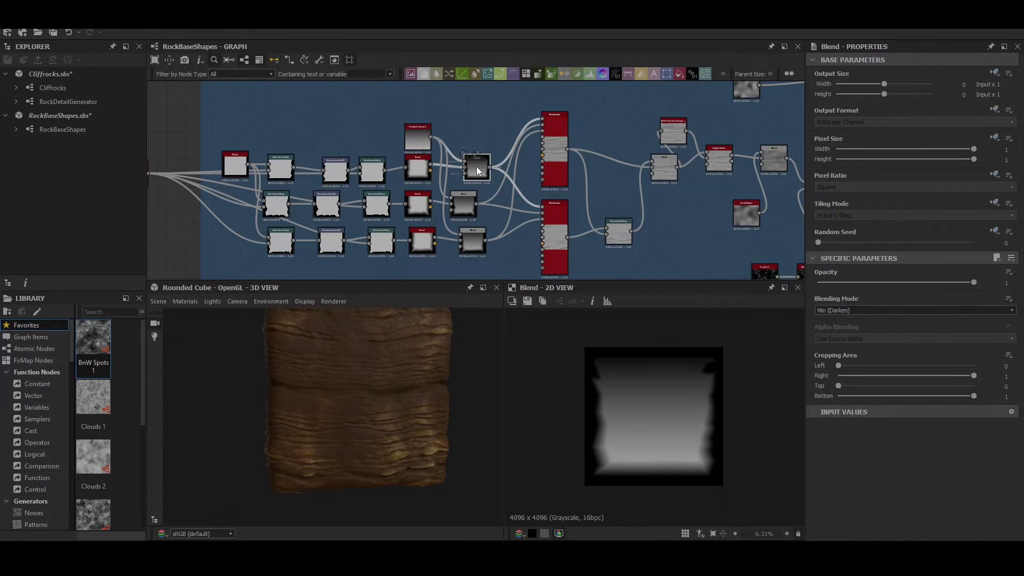
drag(464, 203, 465, 199)
click(465, 247)
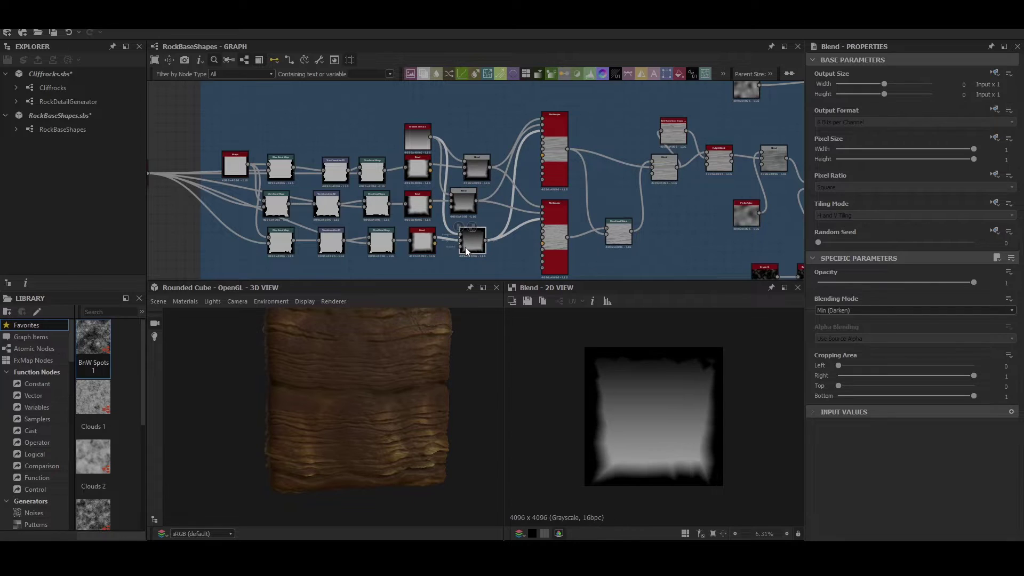
Step: Preview and compare the two Tile Sampler nodes fed by the three gradient shapes
click(556, 157)
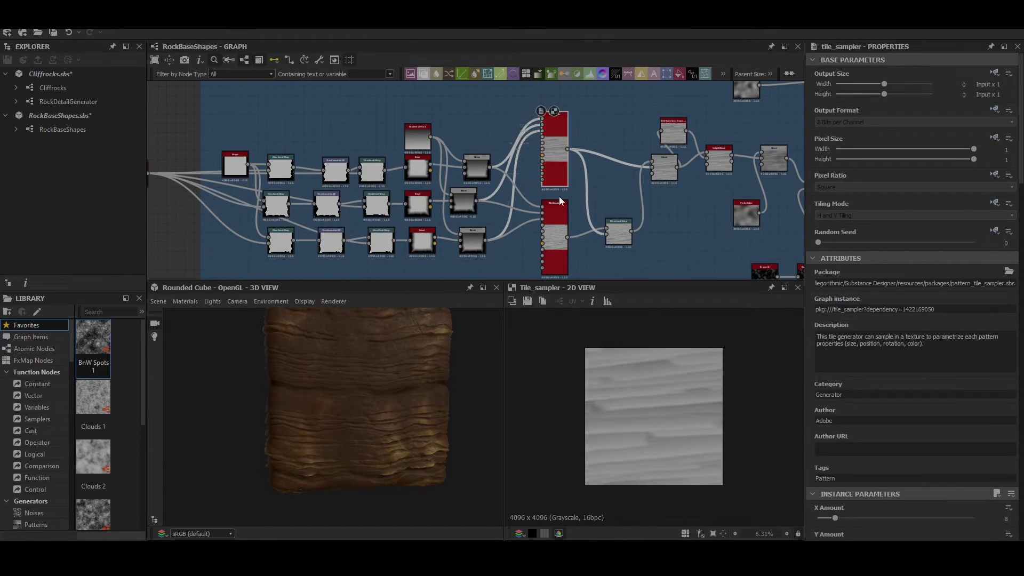
scroll(559, 142, up, 3)
middle_drag(568, 174, 516, 114)
double_click(506, 209)
click(506, 98)
middle_drag(574, 130, 491, 184)
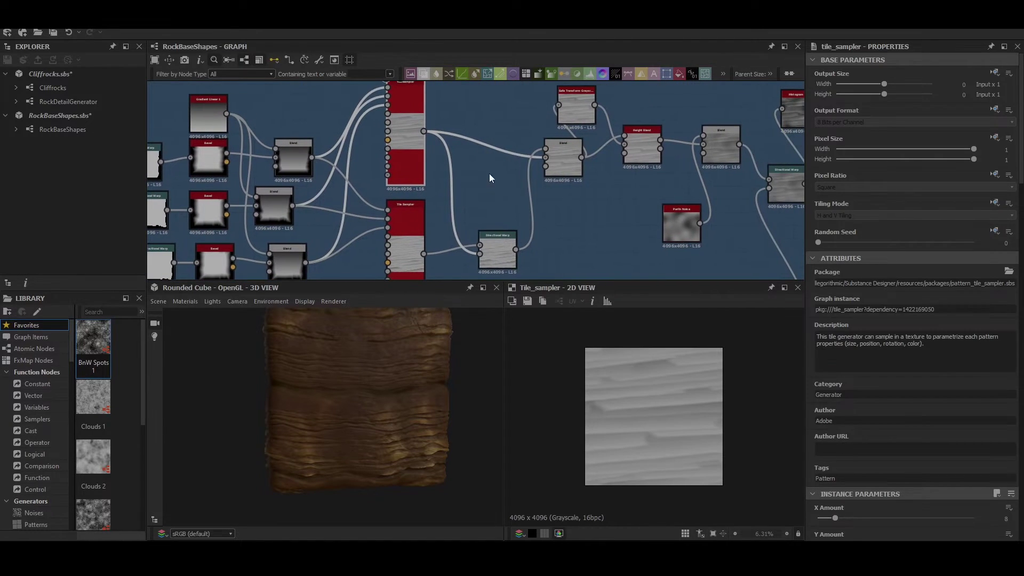
Step: Preview the Directional Warp, the Min (Darken) Blend and the Safe Transform Grayscale node following the Tile Samplers
click(486, 247)
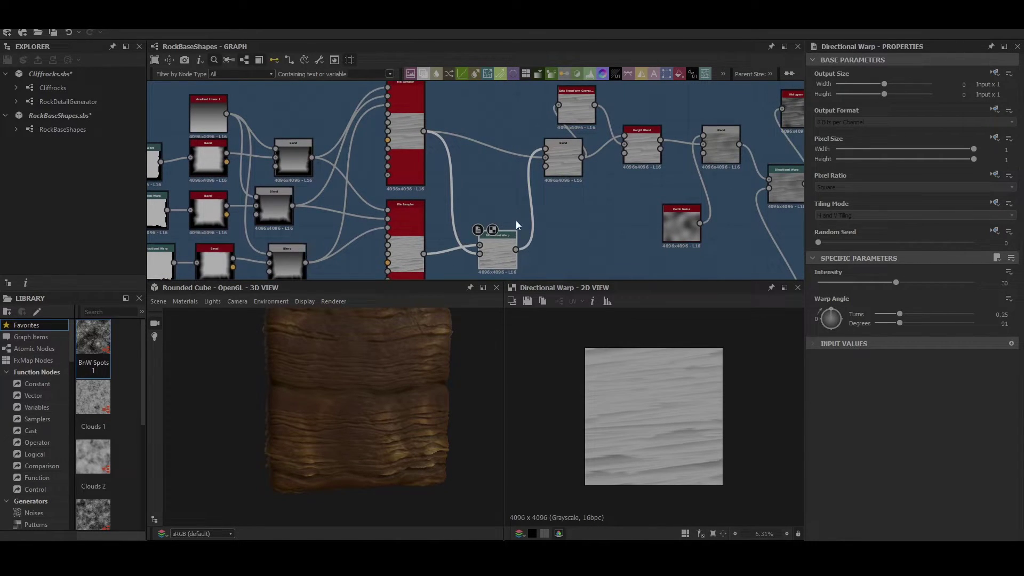
middle_drag(559, 178, 504, 230)
click(504, 208)
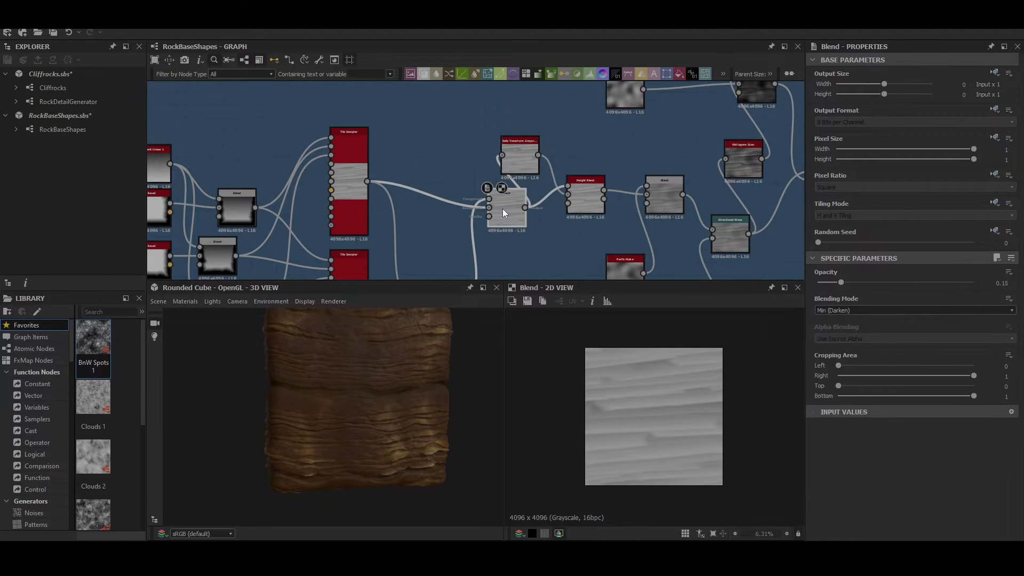
click(518, 160)
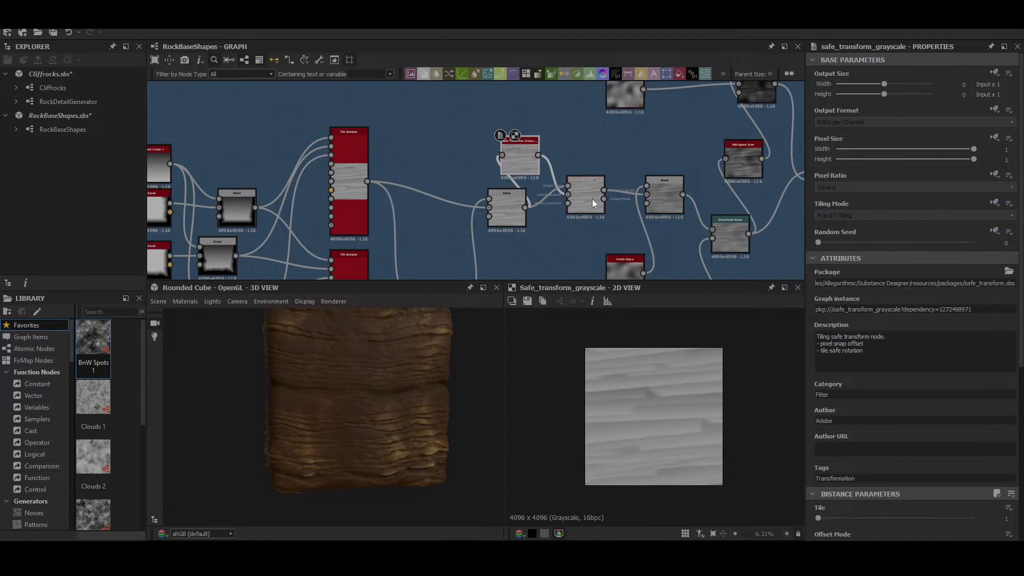
Step: Preview the Auto Levels node just before Histogram Range and examine its layered bands up close
middle_drag(644, 182, 370, 167)
scroll(507, 179, down, 2)
middle_drag(580, 147, 513, 177)
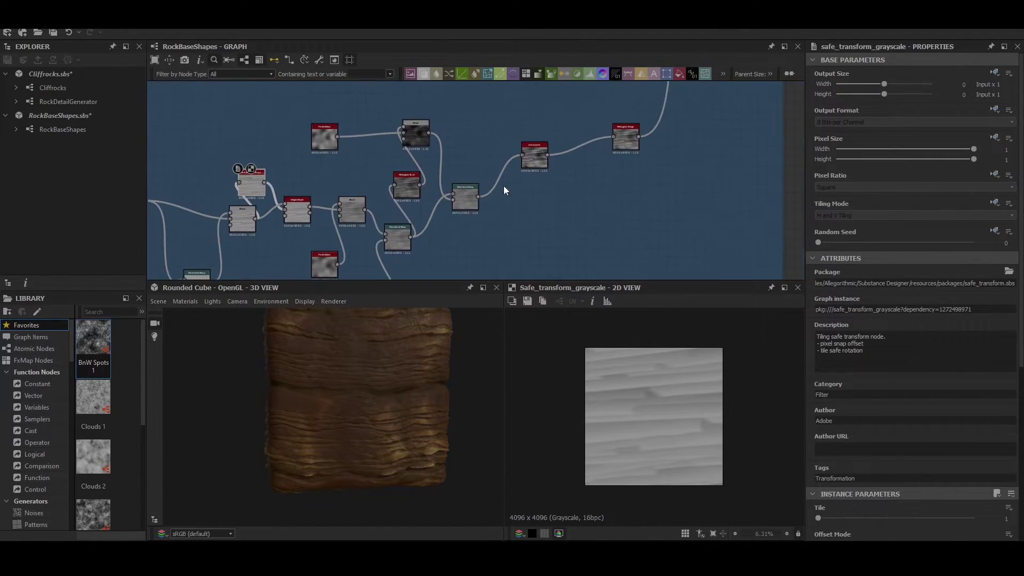
click(528, 157)
scroll(640, 376, up, 2)
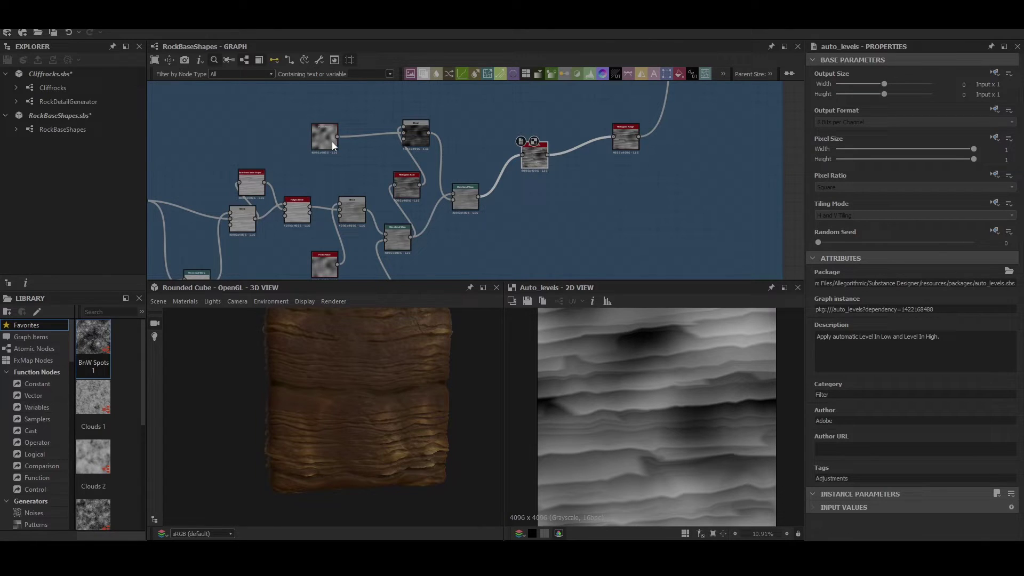
Step: Preview the final Max (Lighten) Blend of the two chains again and inspect the rounded cube from another angle
middle_drag(596, 142, 447, 202)
middle_drag(495, 126, 445, 270)
click(489, 140)
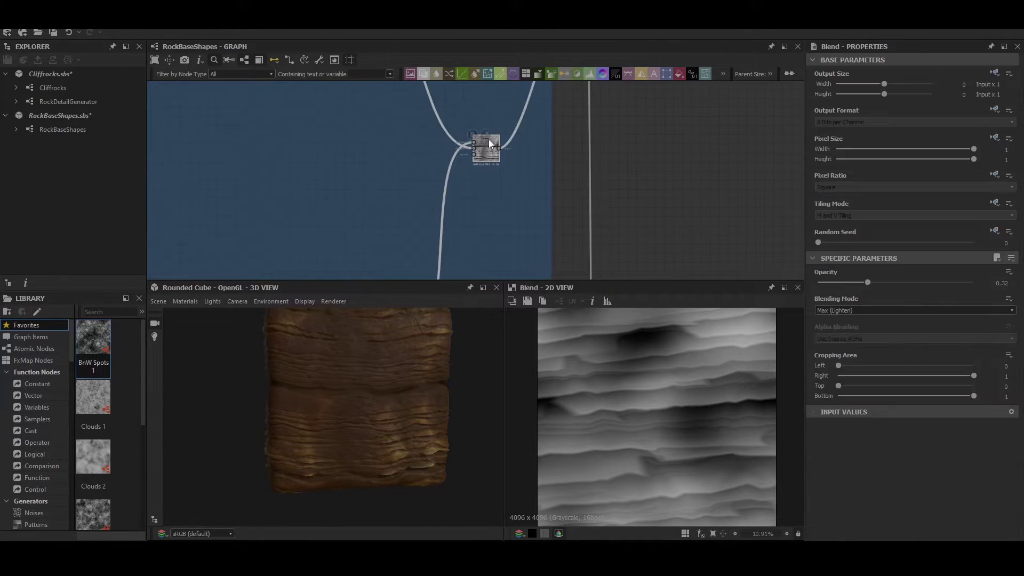
scroll(649, 407, down, 1)
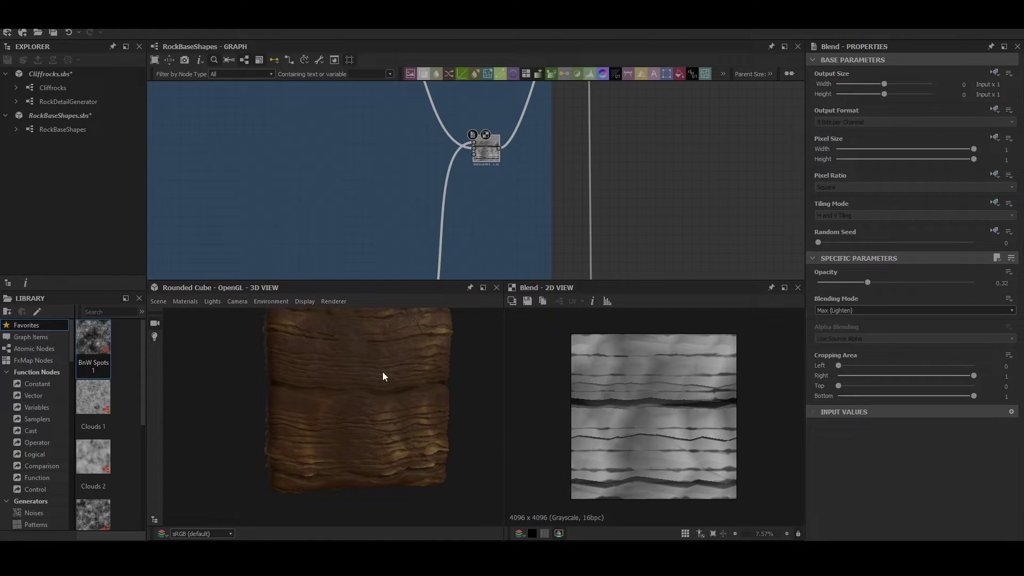
drag(384, 377, 309, 405)
mouse_move(403, 405)
mouse_down()
mouse_move(353, 419)
mouse_move(322, 411)
mouse_move(395, 415)
mouse_up()
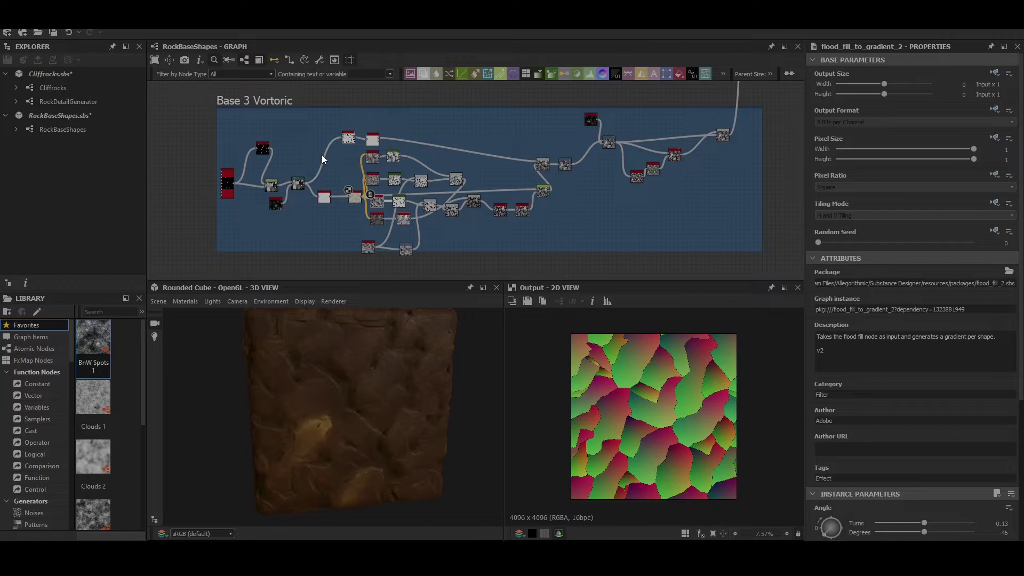
Step: Preview the Tile Sampler that starts the Base 3 Vortoric chain and examine its amount, pattern and size settings
middle_drag(319, 155, 389, 153)
scroll(313, 181, up, 3)
double_click(289, 190)
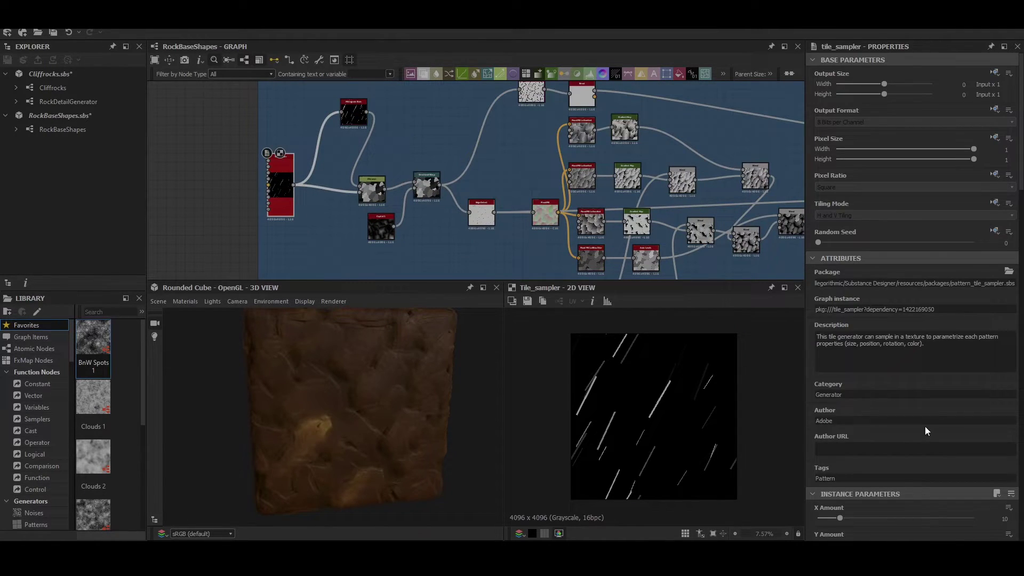
scroll(925, 427, down, 3)
scroll(922, 431, down, 1)
scroll(914, 428, down, 7)
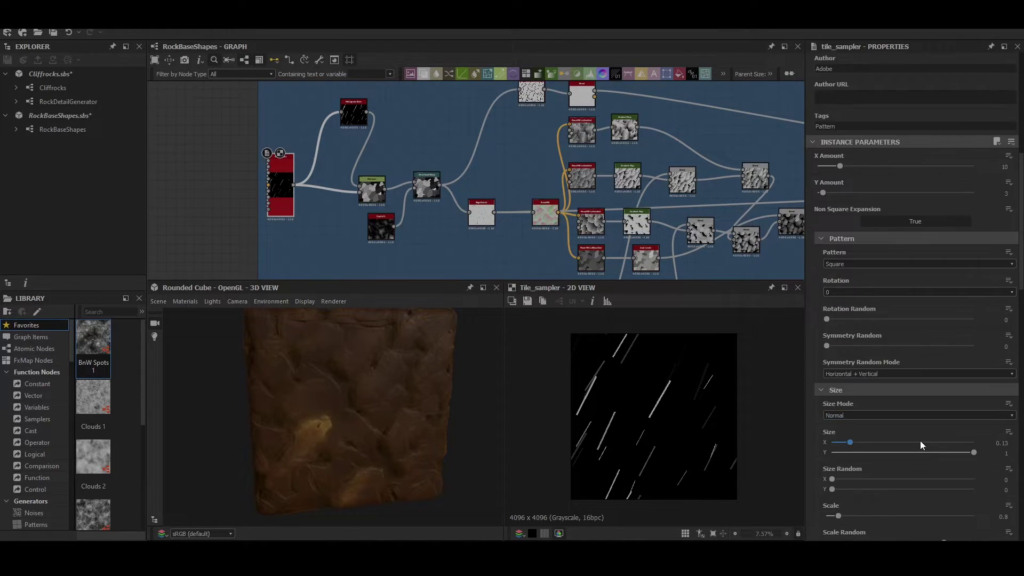
scroll(919, 443, down, 1)
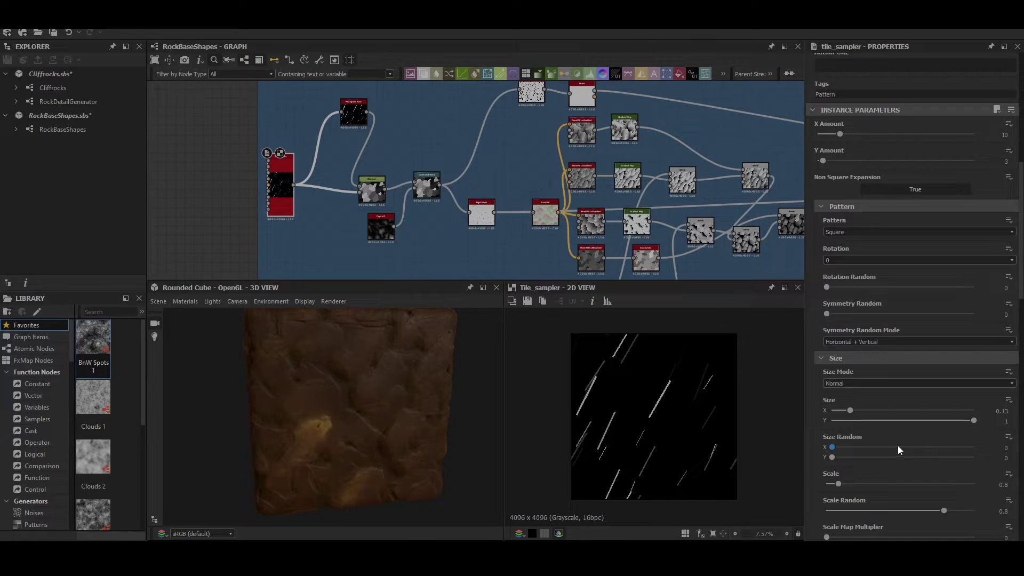
Step: Examine the Tile Sampler's scale, position, rotation and color settings, undoing the stray Global Offset Y change
scroll(886, 432, down, 1)
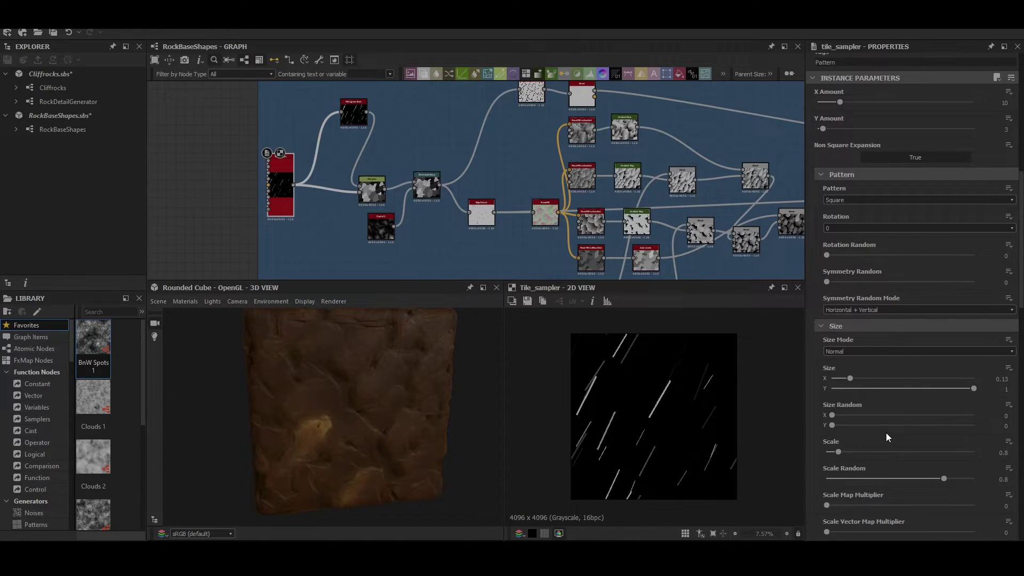
scroll(885, 433, down, 2)
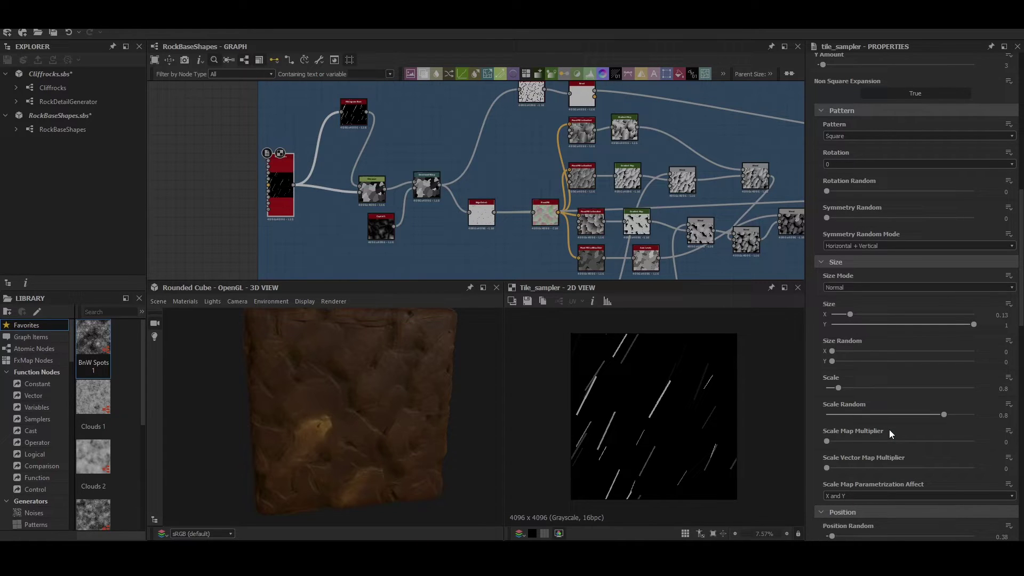
scroll(888, 430, down, 6)
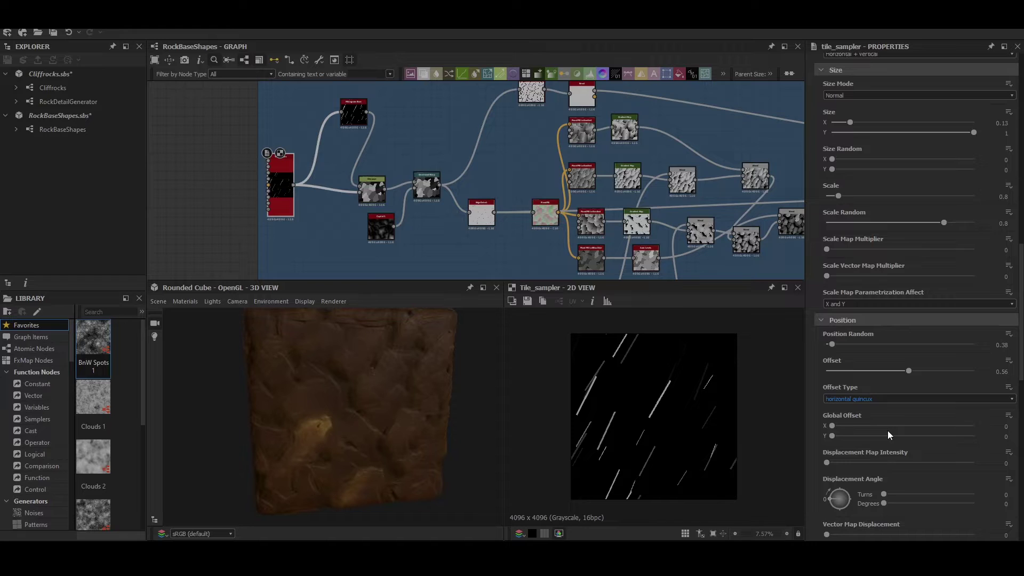
click(887, 431)
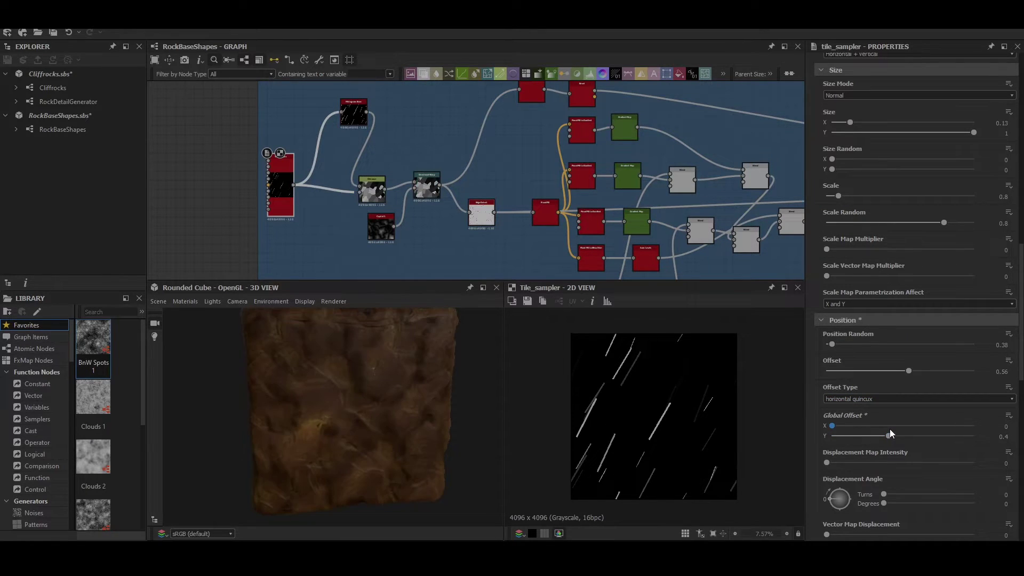
key(ctrl+z)
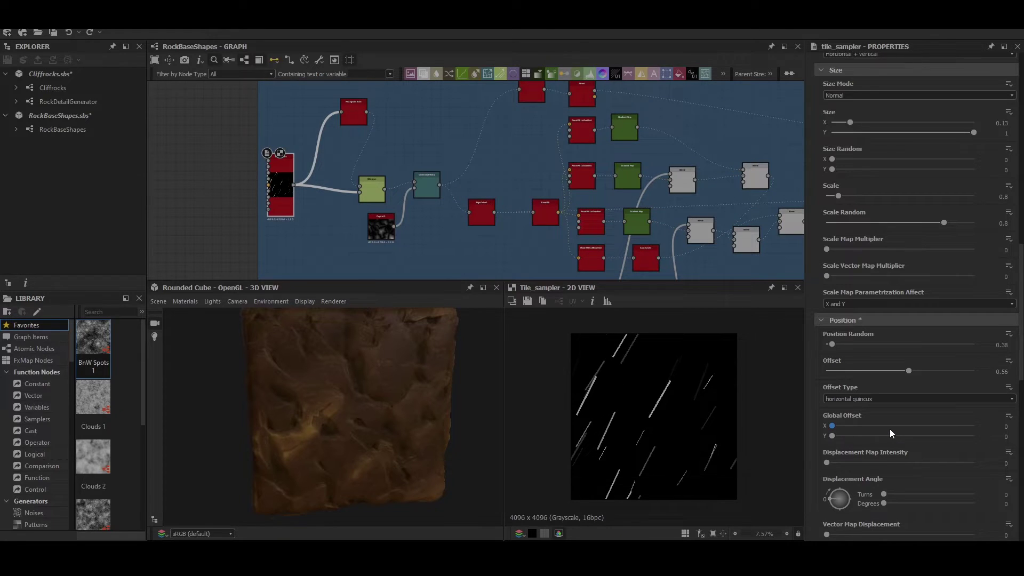
scroll(885, 430, down, 6)
scroll(892, 449, down, 5)
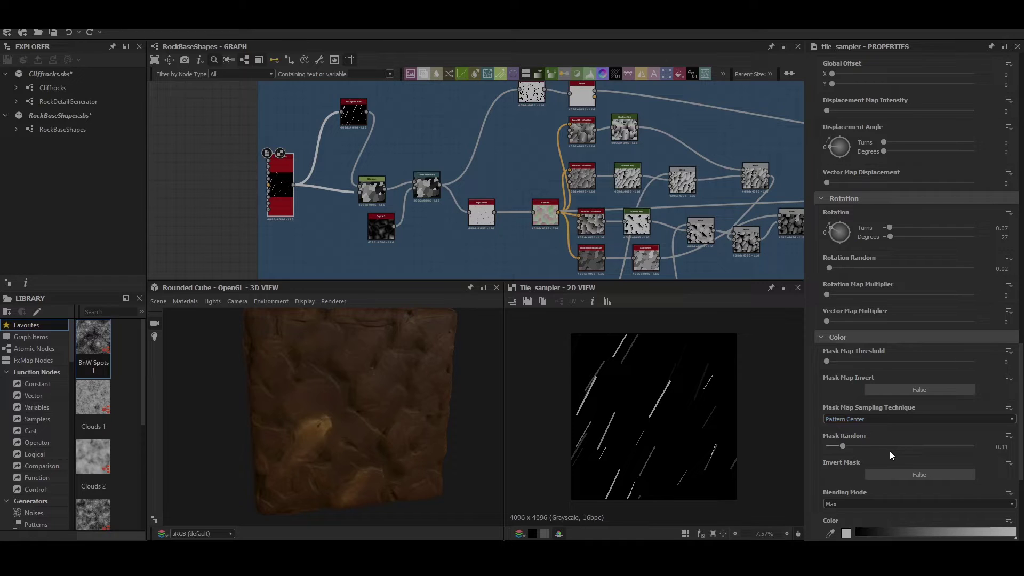
Step: Examine the Tile Sampler's remaining color settings, including mask random, blending mode, color random, global opacity and background color
scroll(885, 447, down, 1)
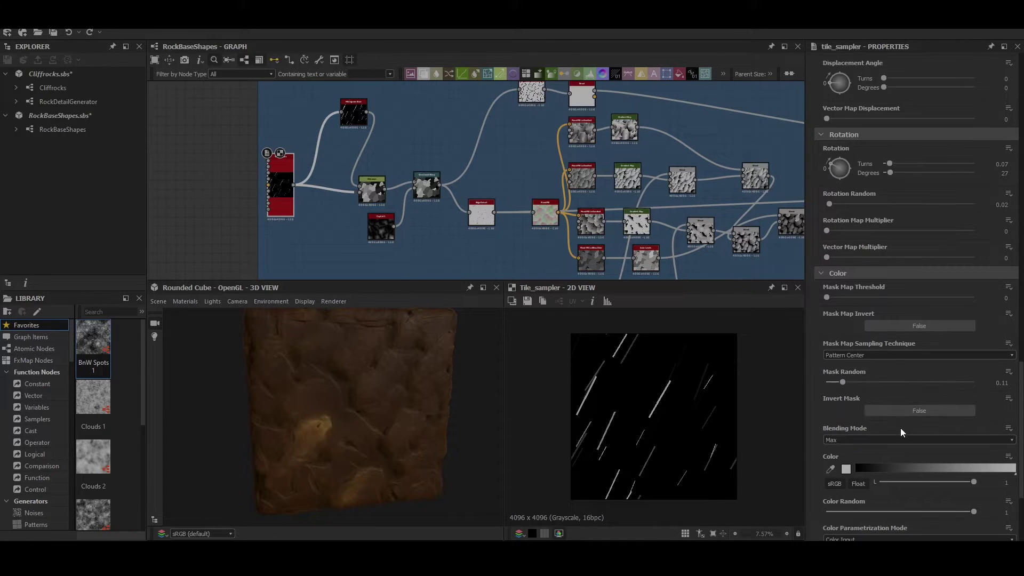
scroll(901, 429, down, 2)
scroll(901, 434, down, 2)
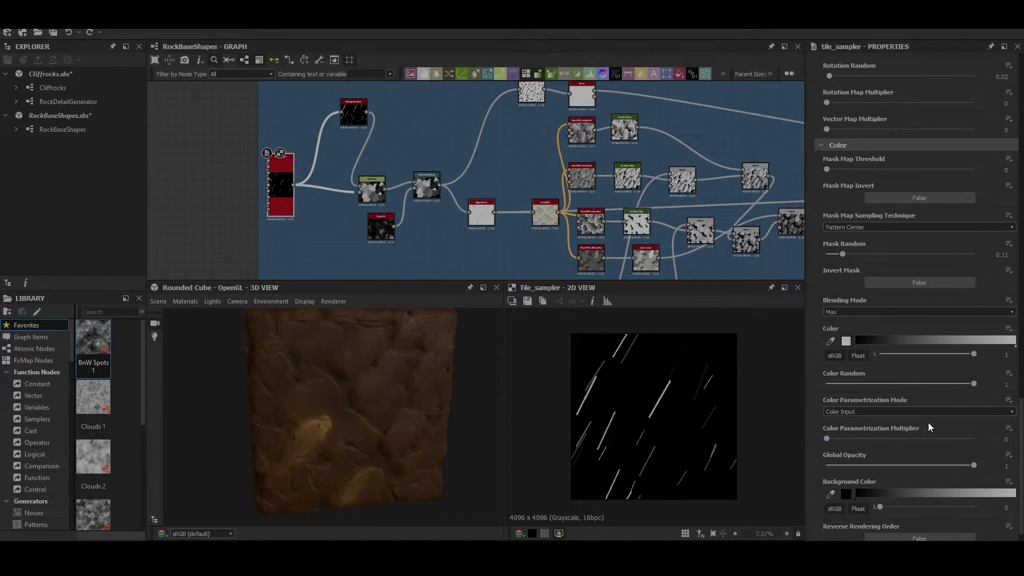
Step: Preview the Directional Warp that follows the Distance node, checking its Crystal 1 intensity input and its intensity and warp angle
middle_drag(416, 141, 487, 137)
scroll(442, 125, up, 2)
scroll(478, 196, down, 1)
scroll(482, 190, up, 4)
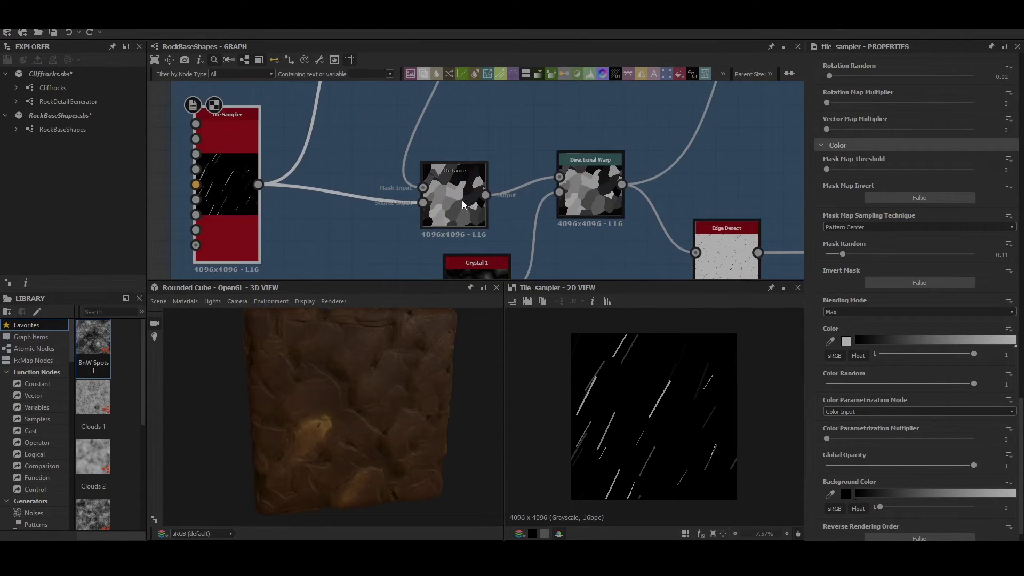
click(462, 200)
middle_drag(550, 147, 505, 93)
scroll(513, 128, down, 1)
double_click(536, 135)
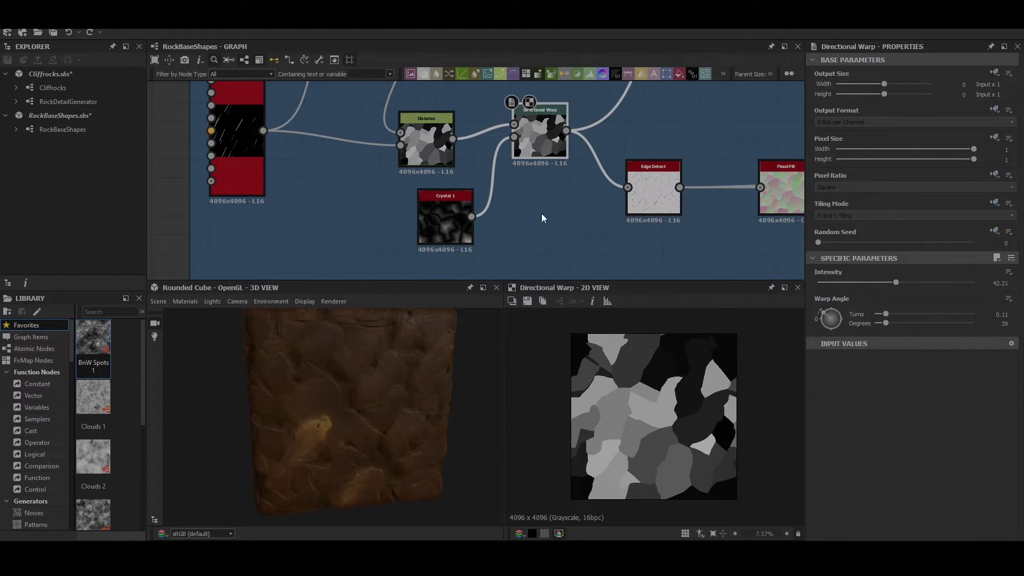
click(438, 223)
click(540, 135)
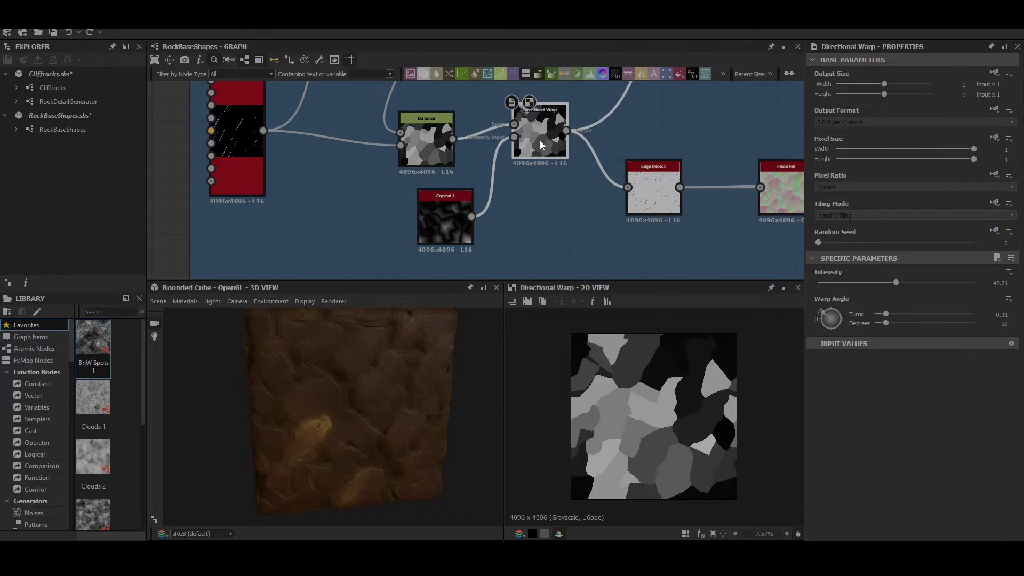
Step: Preview the Edge Detect node between Directional Warp and Flood Fill and examine its edge width and roundness settings
middle_drag(606, 209, 456, 224)
scroll(541, 207, down, 1)
scroll(487, 204, down, 1)
middle_drag(485, 155, 478, 144)
scroll(462, 201, up, 3)
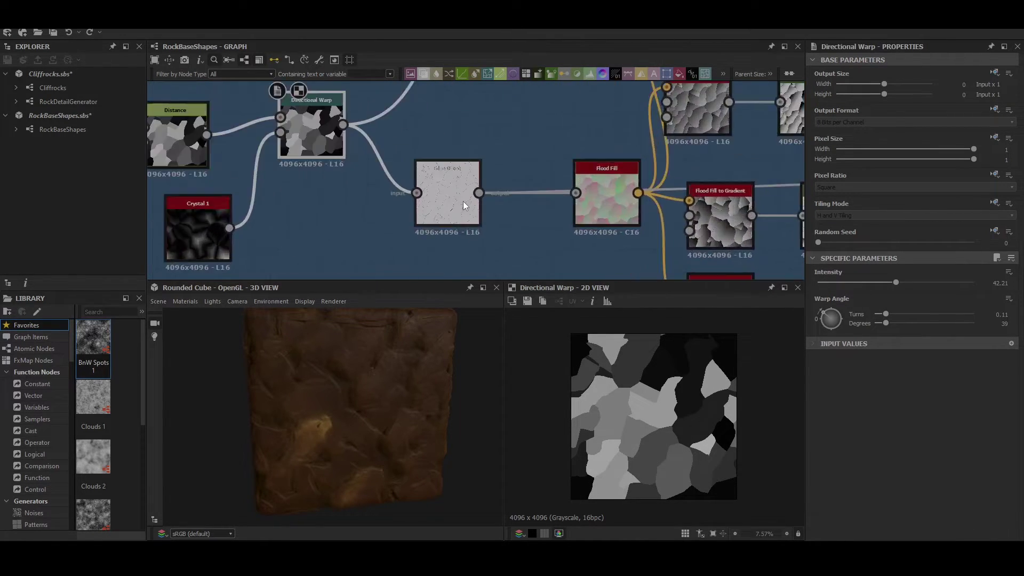
scroll(463, 201, up, 1)
double_click(462, 192)
middle_drag(530, 165, 496, 185)
scroll(902, 435, down, 1)
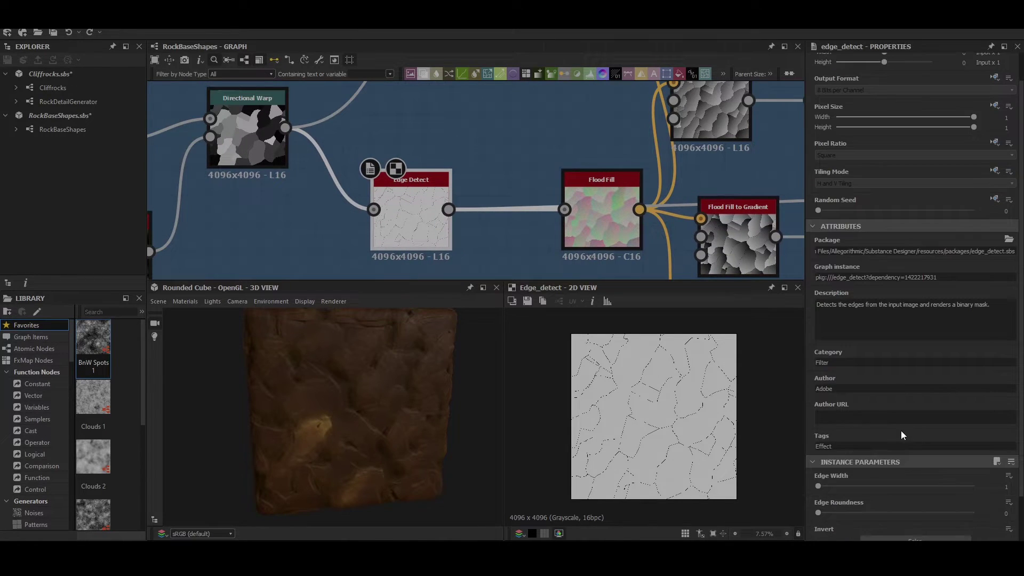
Step: Preview the upper Edge Detect node with the thicker cell edges and the Bevel node it feeds
middle_drag(578, 97, 604, 222)
scroll(584, 157, down, 4)
middle_drag(585, 158, 570, 267)
double_click(574, 164)
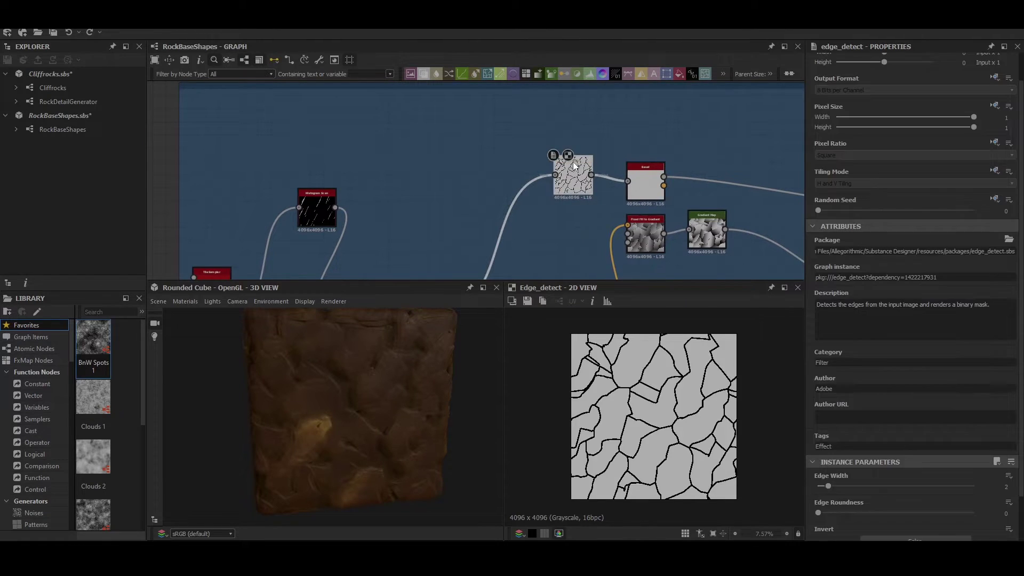
scroll(561, 189, up, 3)
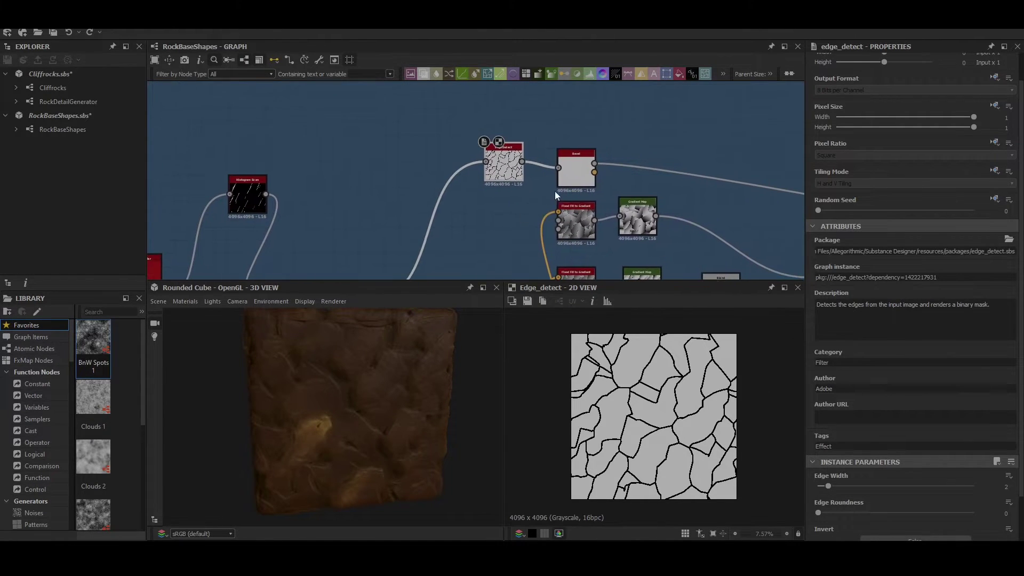
click(582, 171)
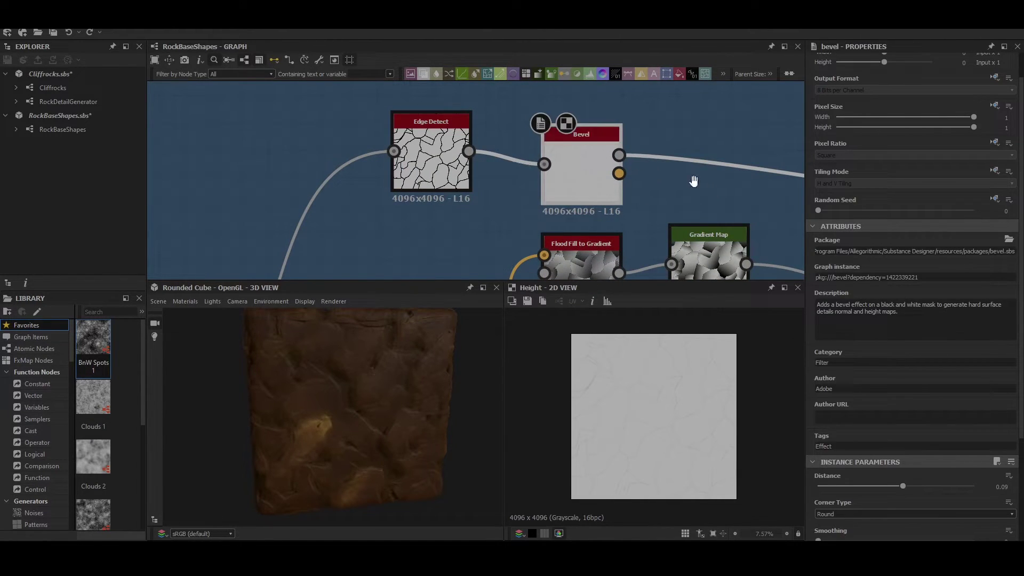
Step: Follow the Bevel's output to the Multiply Blend before Transformation 2D and preview that Blend
scroll(613, 170, down, 3)
middle_drag(576, 176, 373, 154)
scroll(577, 187, up, 3)
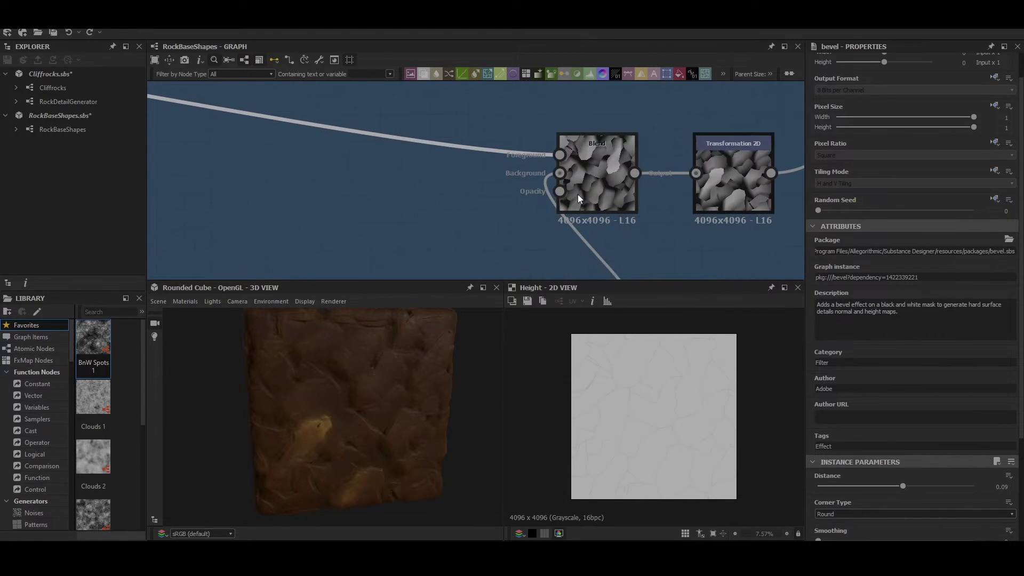
click(595, 183)
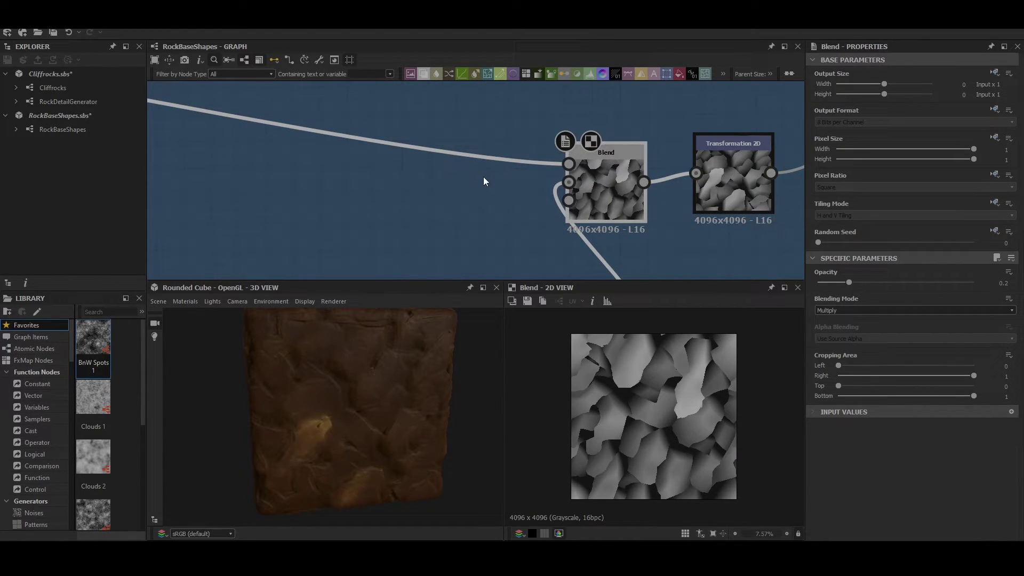
Step: Trace the chain back to its start and preview the Flood Fill node after Edge Detect
scroll(483, 177, down, 3)
middle_drag(540, 178, 655, 205)
middle_drag(357, 156, 535, 167)
middle_drag(388, 151, 524, 151)
middle_drag(377, 207, 527, 140)
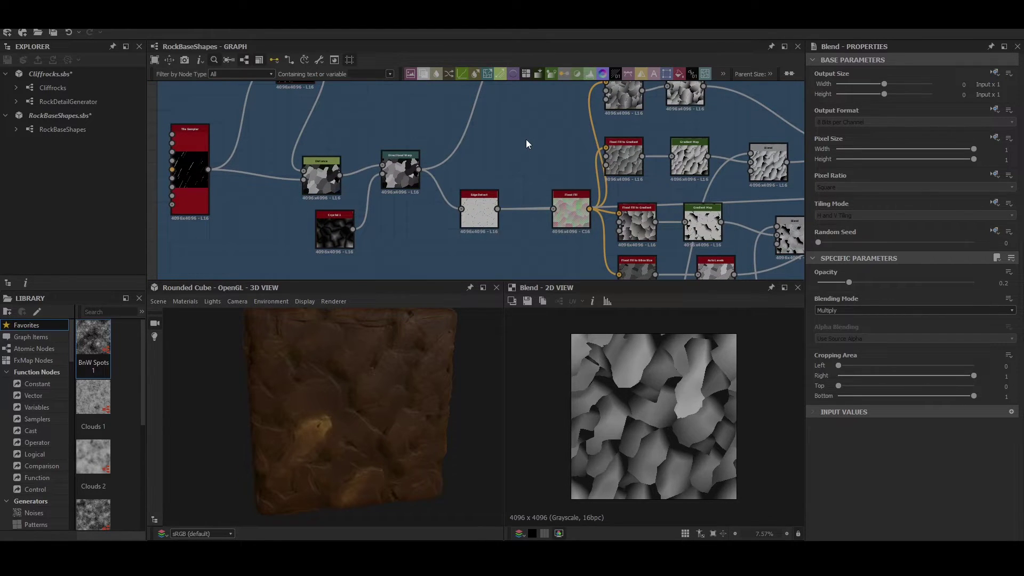
middle_drag(526, 139, 513, 77)
scroll(502, 171, up, 4)
middle_drag(517, 174, 577, 237)
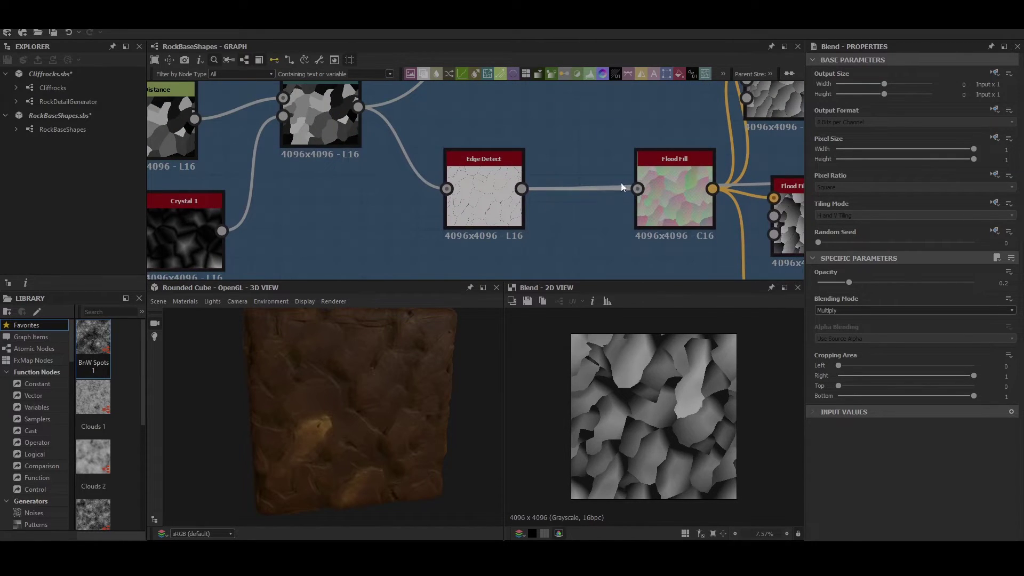
middle_drag(622, 185, 431, 184)
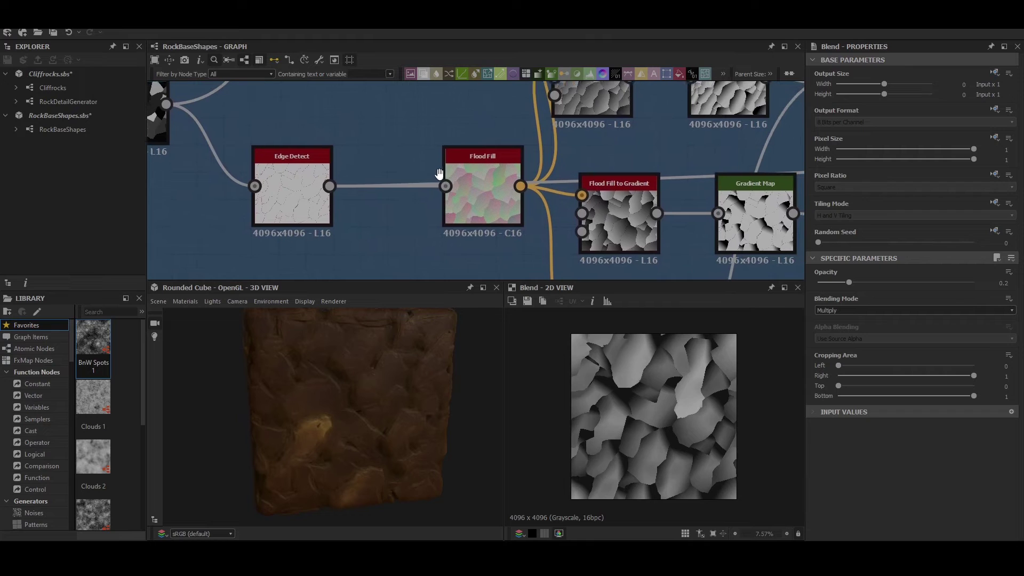
click(479, 186)
Step: Survey the branches leaving the Flood Fill and show the settings of the middle Flood Fill to Gradient node
scroll(479, 187, down, 4)
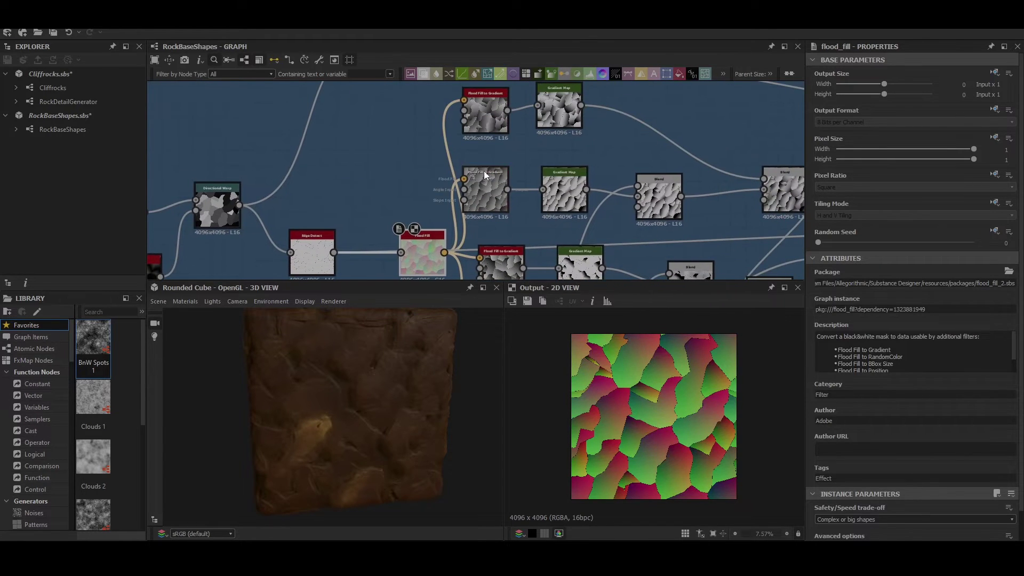
middle_drag(485, 111, 500, 141)
middle_drag(519, 201, 522, 111)
middle_drag(528, 167, 543, 190)
scroll(507, 196, up, 3)
scroll(549, 162, down, 3)
middle_drag(550, 95, 565, 178)
drag(525, 181, 546, 181)
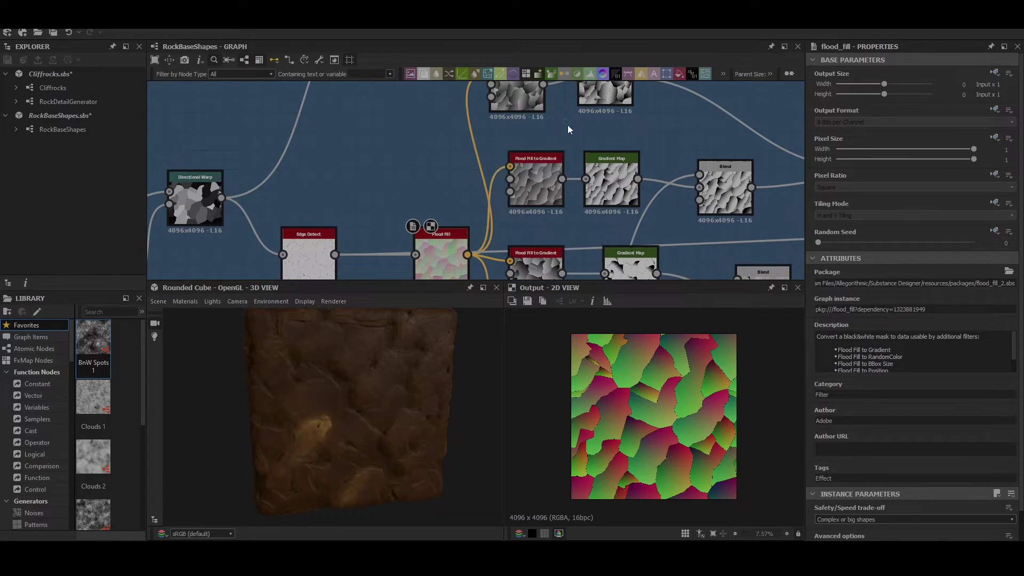
middle_drag(572, 126, 579, 169)
click(574, 175)
middle_drag(529, 251, 597, 180)
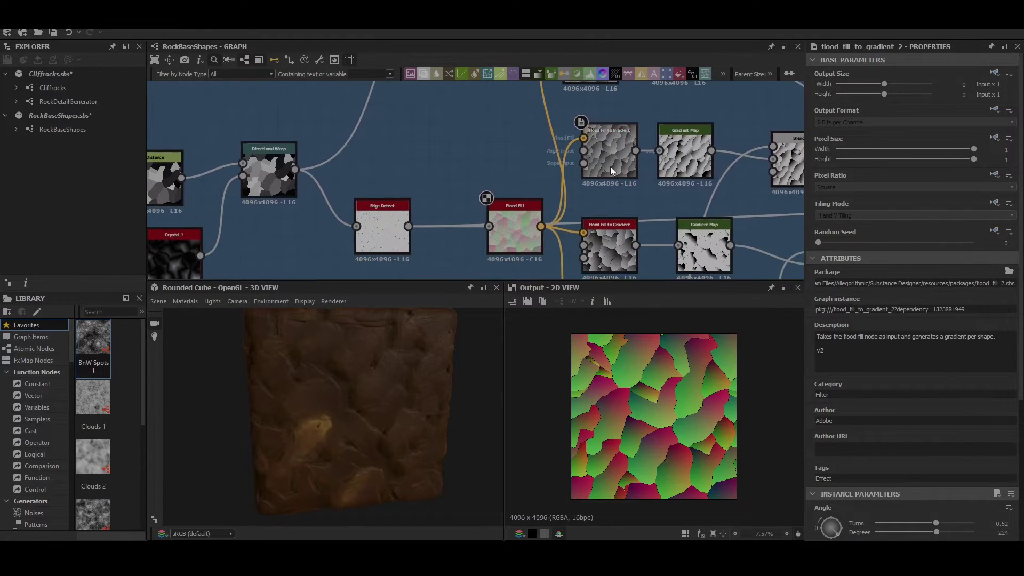
Step: Preview the Flood Fill to Gradient node directly above Flood Fill to BBox Size
click(527, 222)
scroll(545, 140, up, 1)
middle_drag(546, 140, 519, 236)
scroll(564, 169, down, 3)
middle_drag(565, 170, 527, 97)
double_click(523, 141)
Step: Preview the Flood Fill to BBox Size node and read its description and output setting
middle_drag(517, 224, 546, 130)
scroll(521, 183, up, 4)
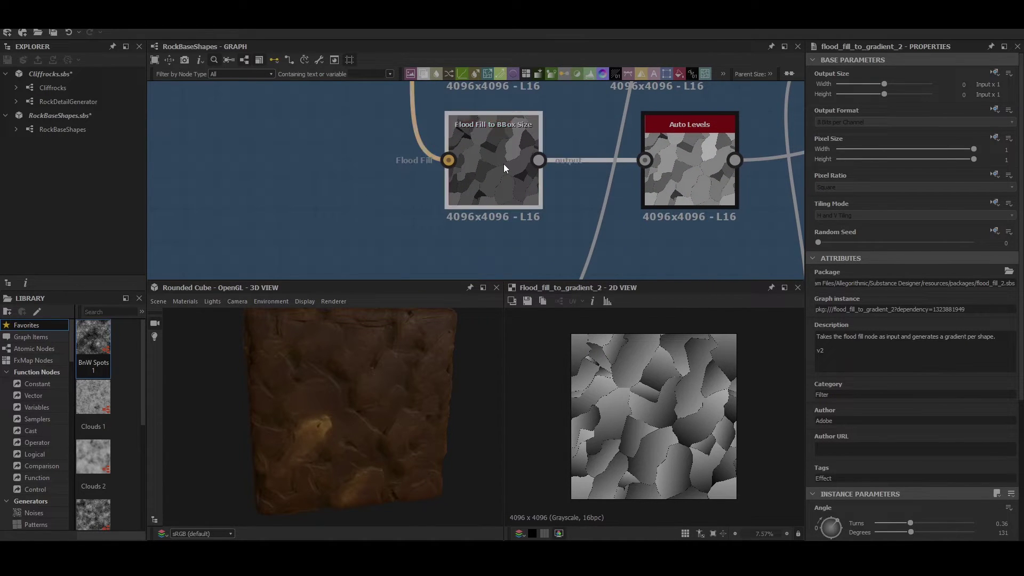
double_click(504, 165)
middle_drag(504, 164, 549, 207)
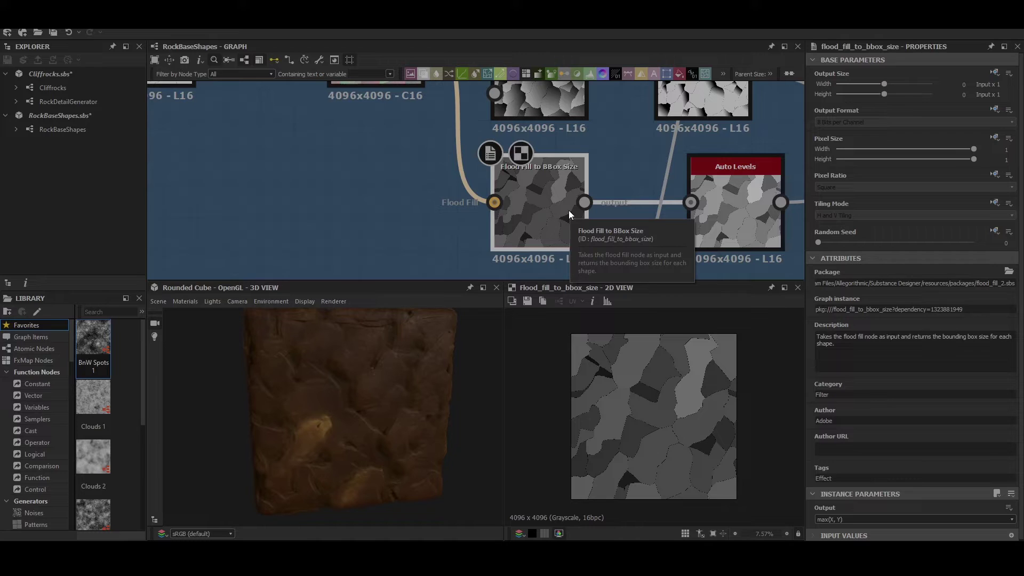
scroll(554, 208, down, 1)
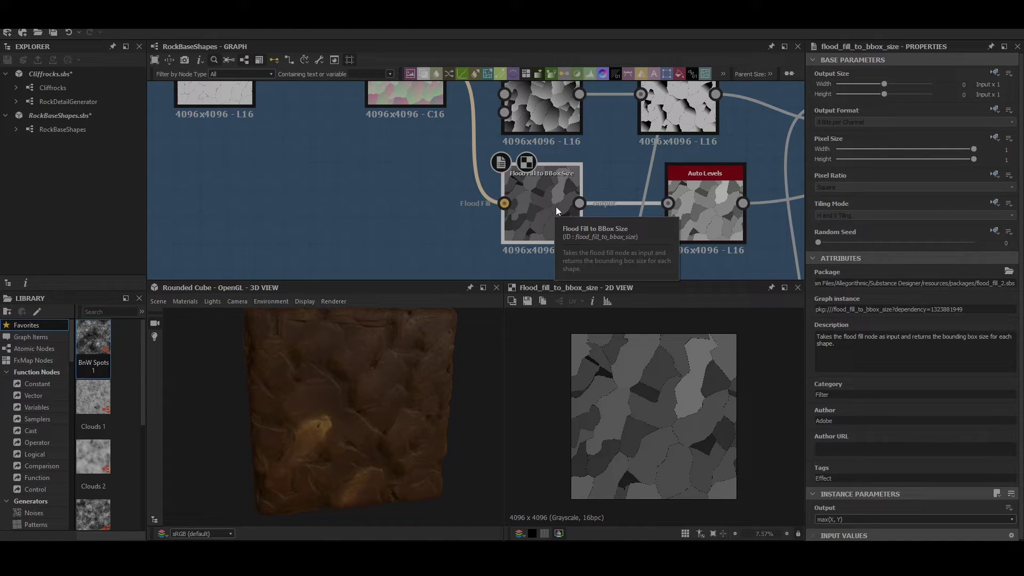
Step: Preview the Auto Levels after Flood Fill to BBox Size and the Multiply Blend that it feeds
scroll(542, 226, down, 2)
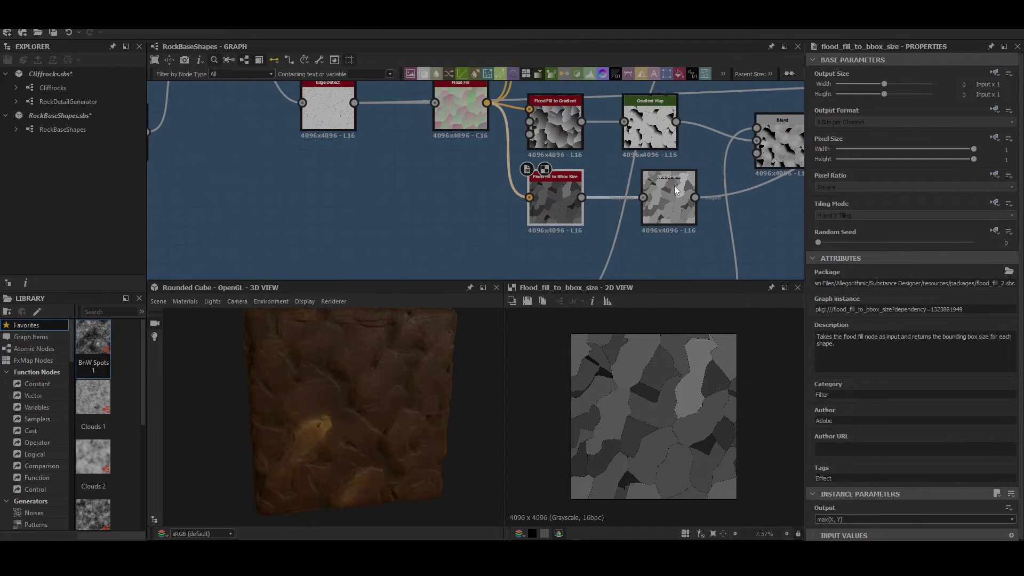
middle_drag(674, 184, 553, 207)
double_click(571, 221)
middle_drag(658, 200, 400, 233)
double_click(612, 184)
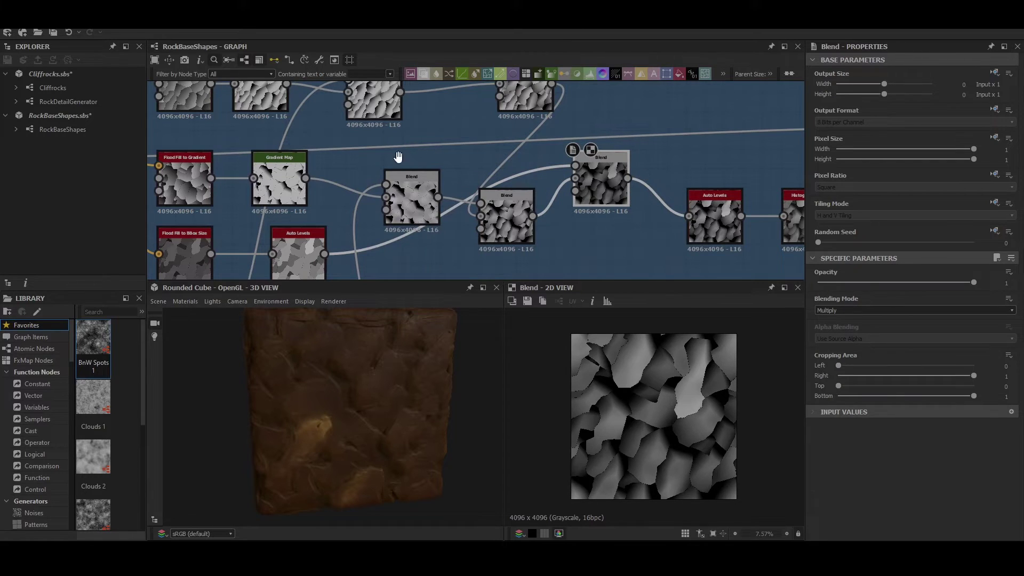
Step: Return to the Flood Fill branches and preview the middle Flood Fill to Gradient node
middle_drag(398, 157, 576, 181)
scroll(555, 169, down, 3)
scroll(473, 199, up, 2)
double_click(457, 185)
double_click(458, 184)
middle_drag(475, 121, 473, 183)
double_click(470, 171)
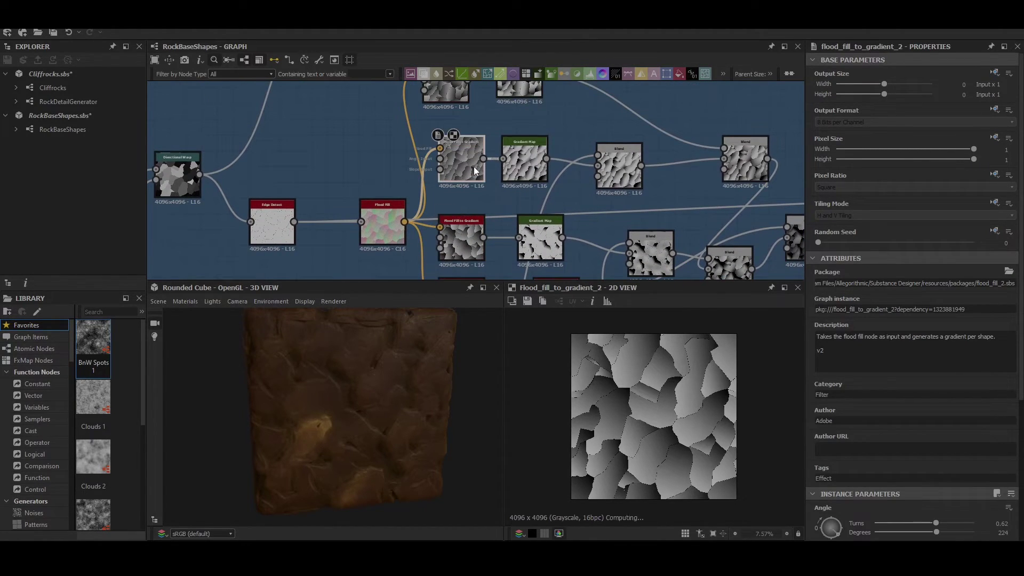
Step: Preview the Gradient Maps of the middle and upper branches and inspect the rounded cube's surface up close
double_click(526, 159)
scroll(512, 109, up, 1)
middle_drag(511, 109, 509, 155)
double_click(513, 124)
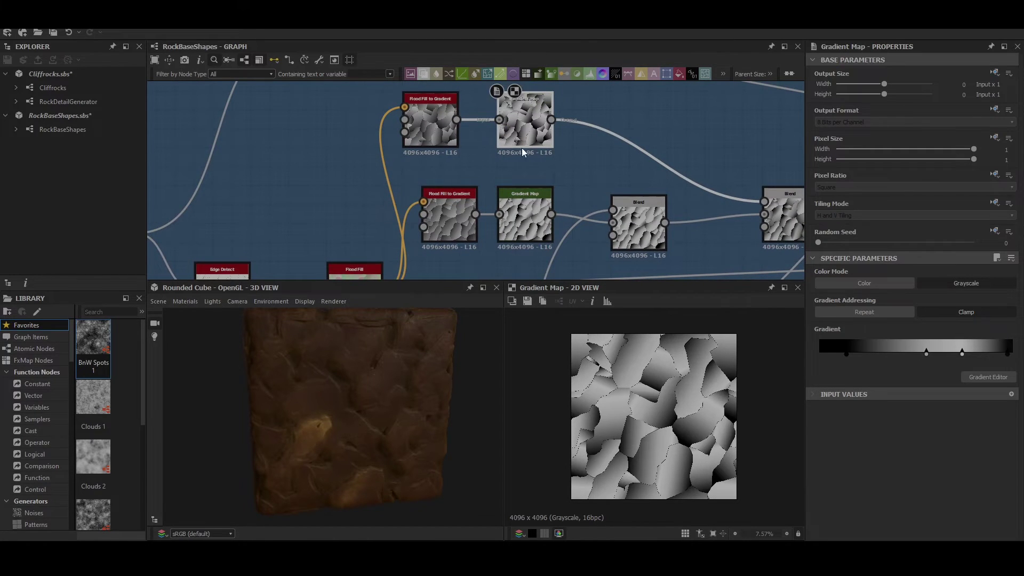
scroll(420, 376, up, 4)
mouse_move(348, 389)
mouse_down()
mouse_move(370, 401)
mouse_move(331, 399)
mouse_move(342, 399)
mouse_up()
Step: Compare the middle and lower branches' Gradient Maps with their gradient ramps, and view the whole rounded cube again
middle_drag(525, 202, 483, 184)
double_click(483, 187)
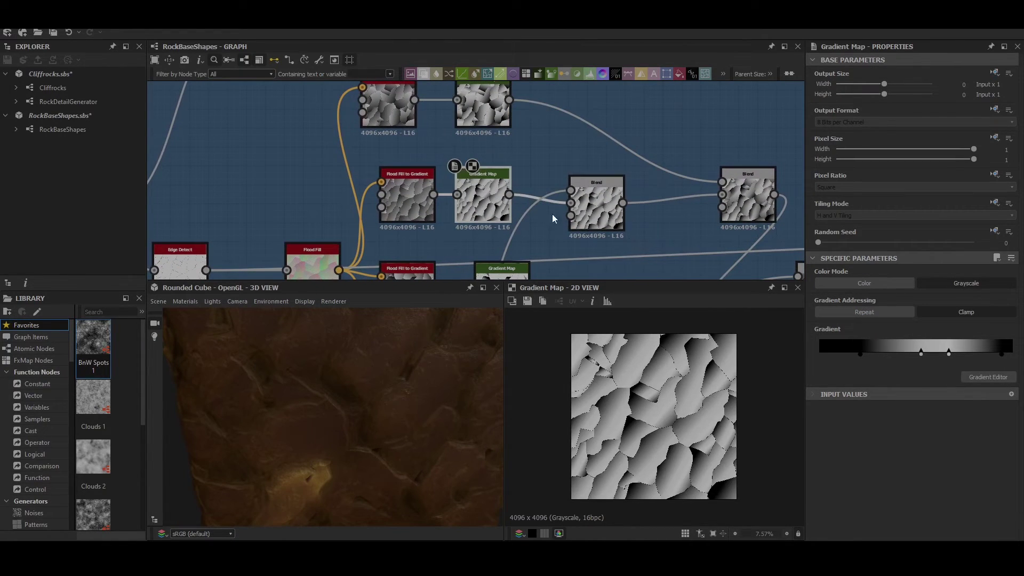
middle_drag(549, 215, 549, 135)
double_click(516, 203)
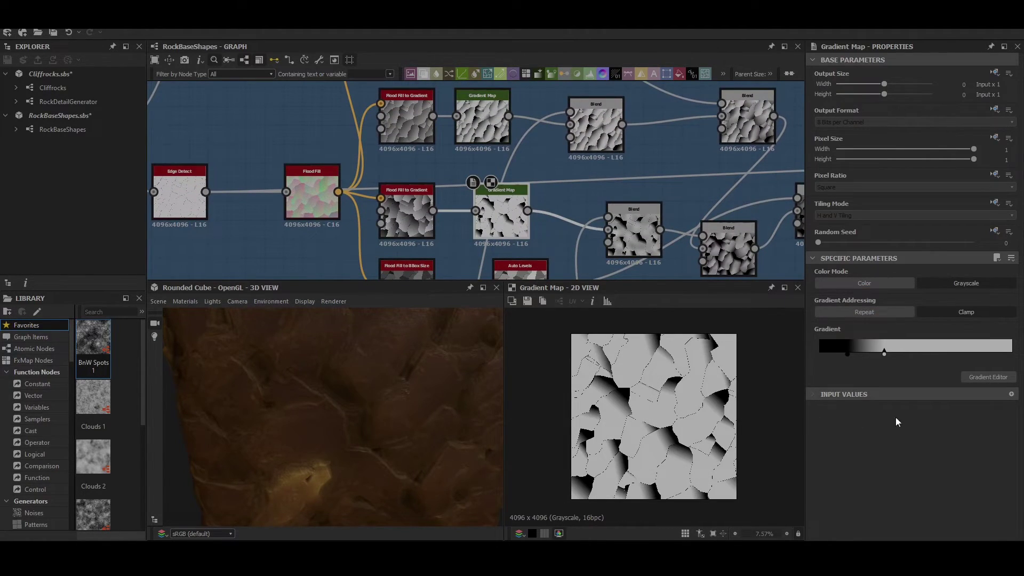
middle_drag(597, 178, 521, 195)
scroll(521, 195, down, 1)
drag(437, 330, 404, 370)
middle_drag(450, 198, 482, 163)
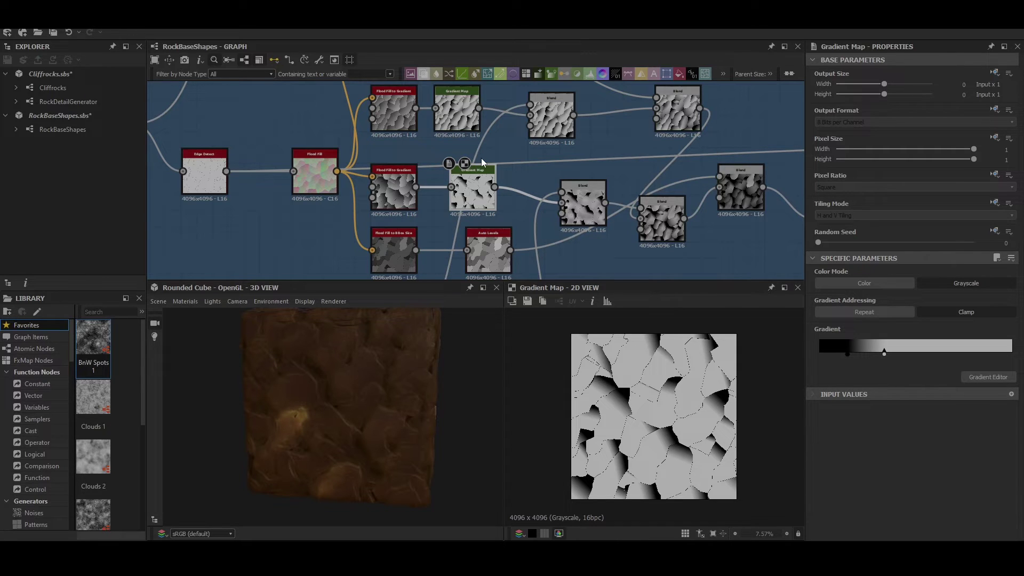
Step: Follow the chain past the Multiply Blend and preview the Transformation 2D node that rotates the shapes
scroll(464, 185, down, 5)
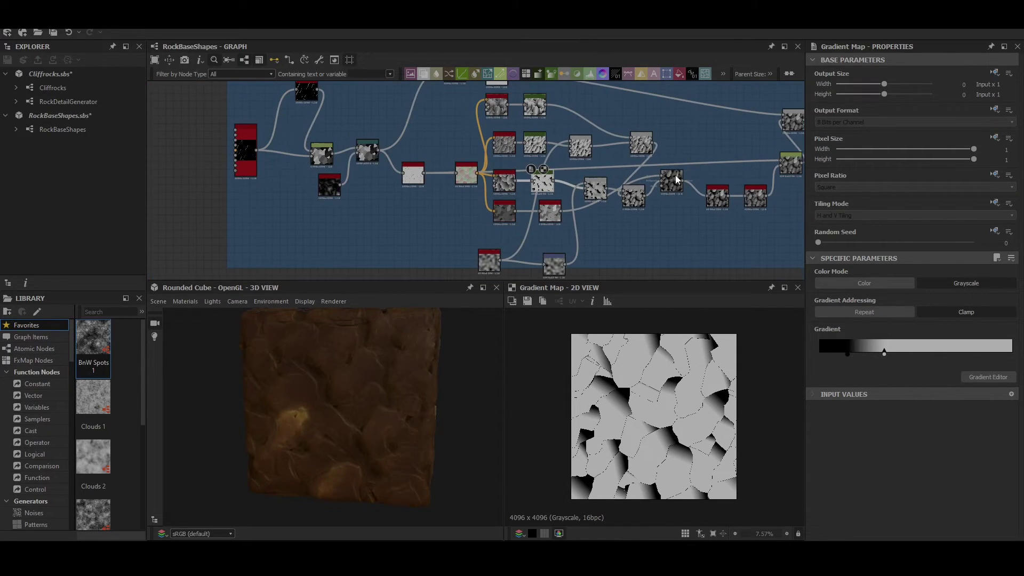
scroll(464, 184, down, 5)
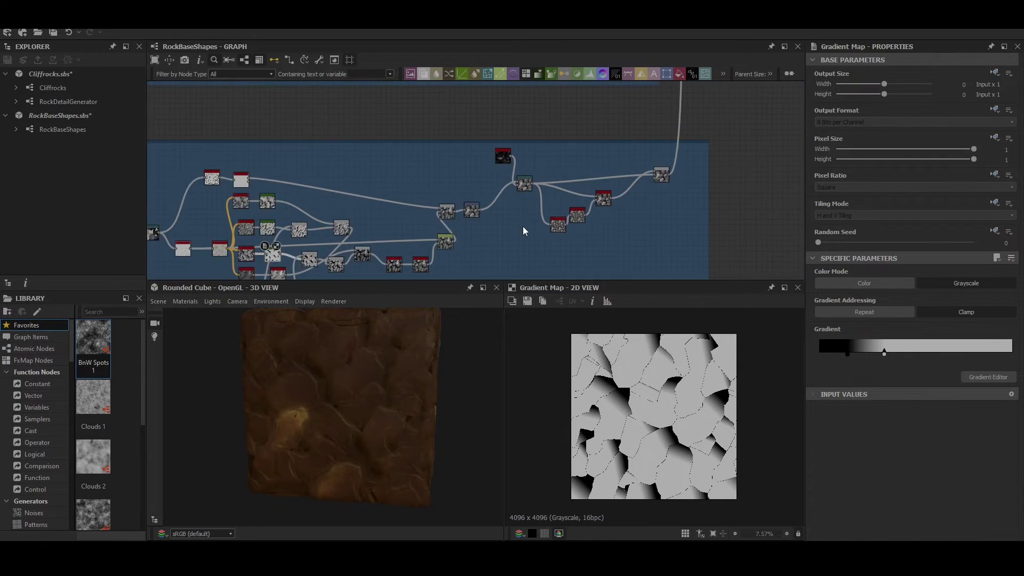
scroll(482, 206, up, 3)
scroll(486, 211, up, 4)
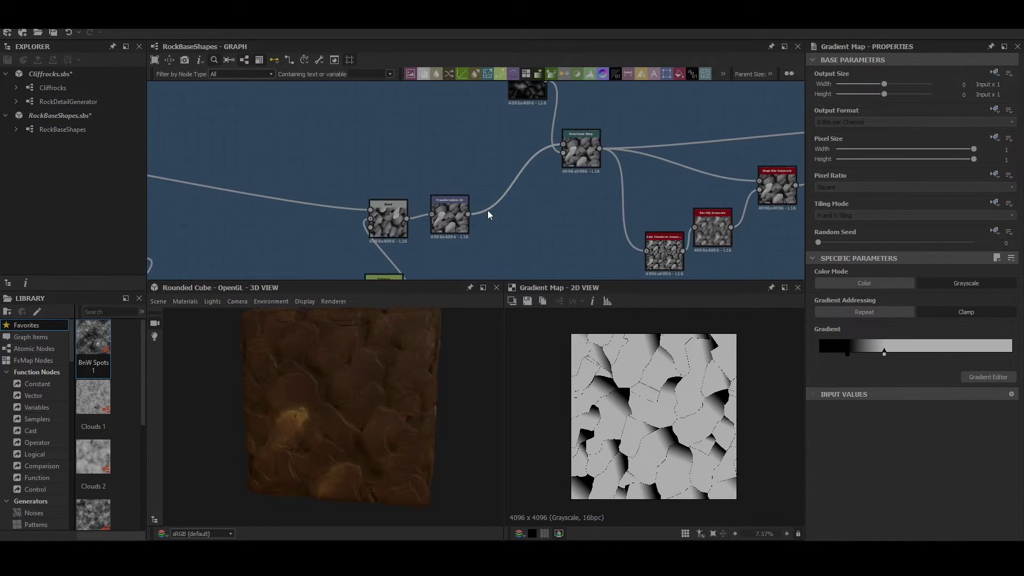
double_click(430, 222)
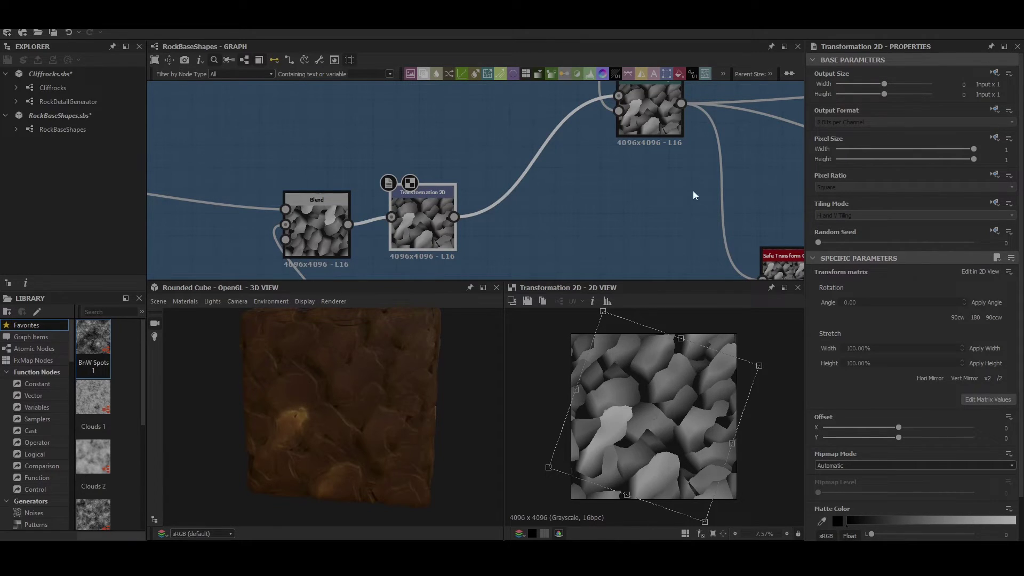
Step: Preview the Directional Warp after Transformation 2D and inspect its warped rock edges up close
middle_drag(655, 105, 551, 227)
double_click(550, 227)
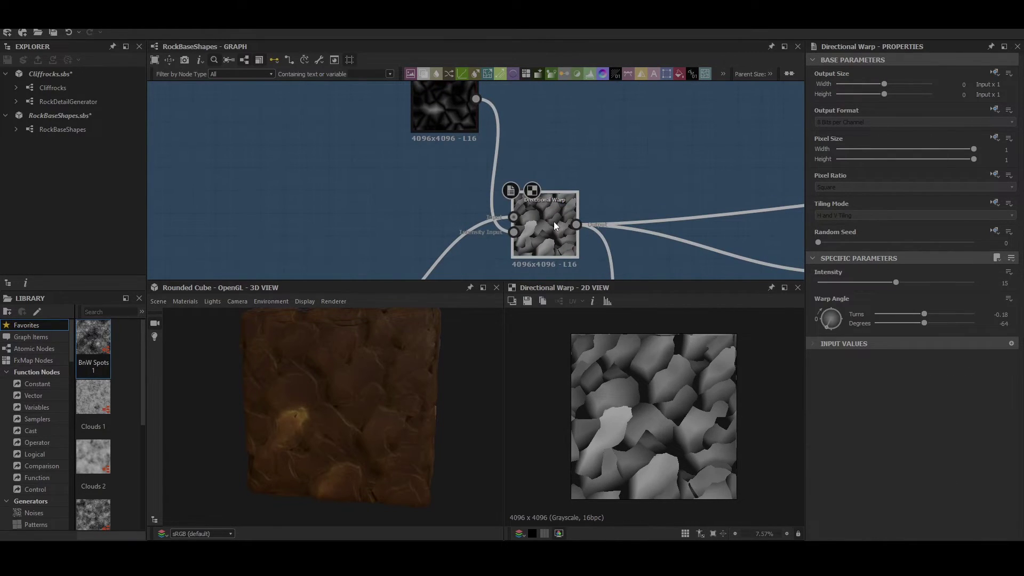
scroll(659, 355, up, 5)
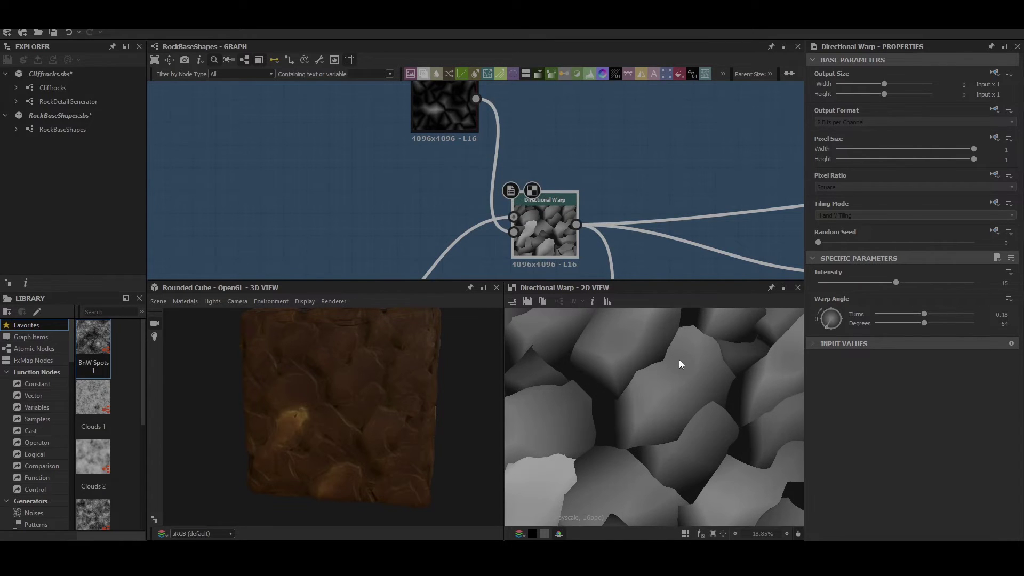
scroll(715, 187, down, 5)
Step: Preview the Safe Transform Grayscale node and the Blur HQ Grayscale that feeds the Slope Blur
middle_drag(696, 187, 567, 121)
scroll(582, 212, up, 3)
click(561, 193)
click(561, 192)
click(607, 168)
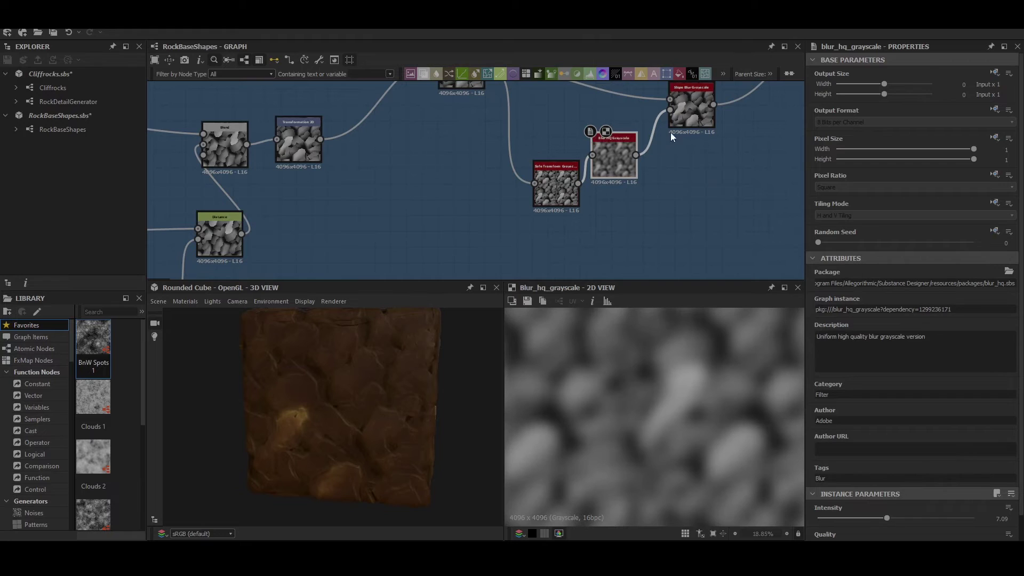
Step: Preview the Slope Blur Grayscale node and compare it with the Min (Darken) Blend that follows it
click(689, 111)
middle_drag(729, 121, 609, 249)
scroll(609, 250, down, 1)
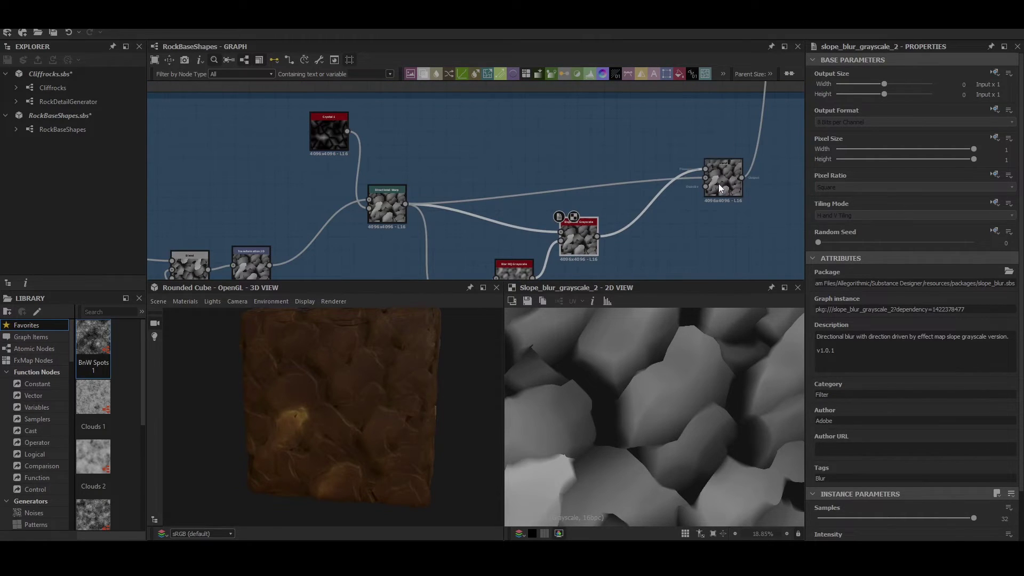
drag(718, 183, 721, 187)
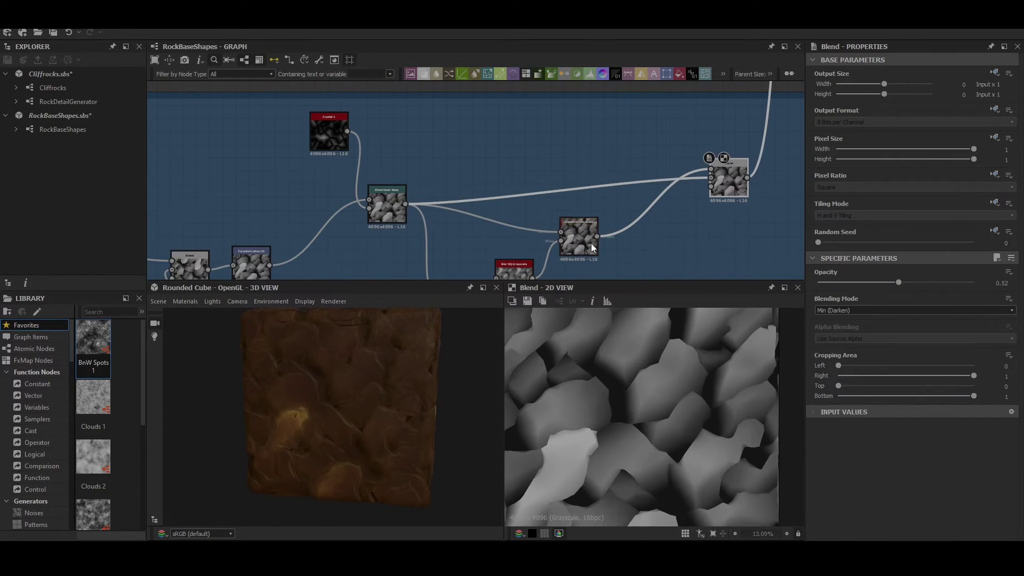
drag(587, 241, 592, 241)
click(735, 168)
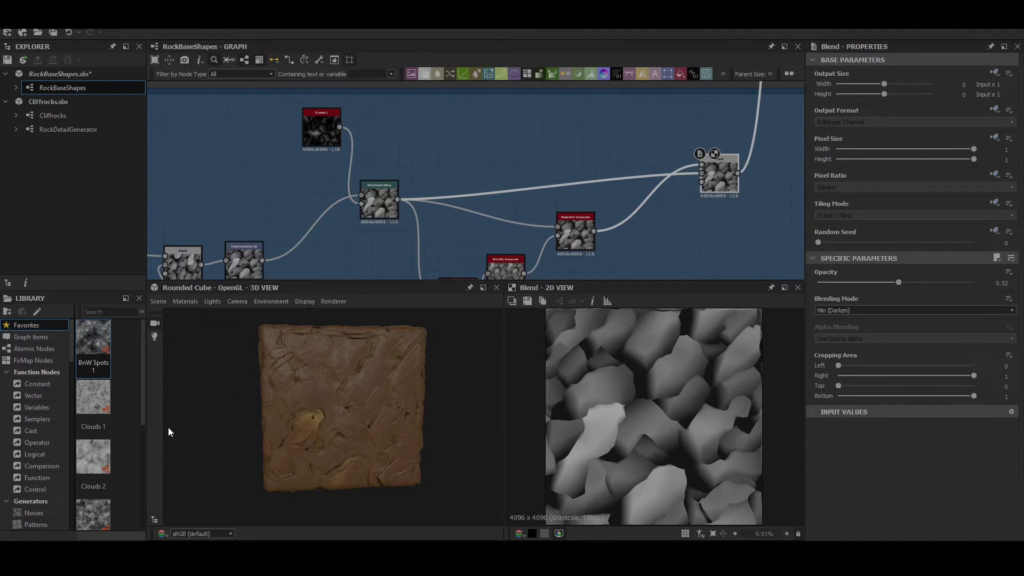
Step: Add a Multi Switch Grayscale node beneath the RockDetailGenerator node and set its input number to 3
scroll(169, 428, up, 2)
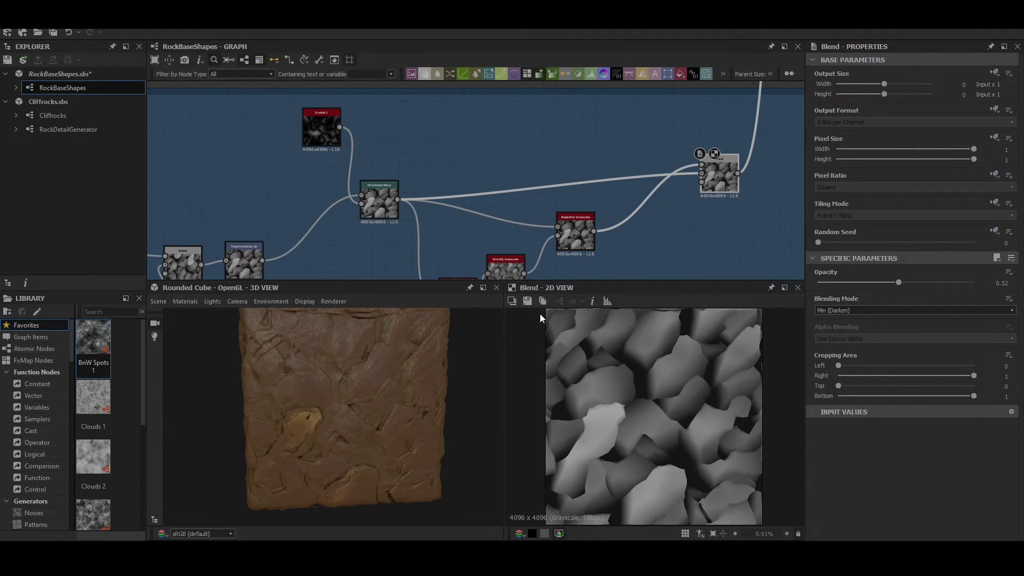
scroll(450, 371, down, 3)
middle_drag(693, 206, 492, 288)
scroll(574, 198, down, 4)
middle_drag(593, 171, 575, 270)
middle_drag(570, 148, 560, 269)
middle_drag(552, 172, 558, 280)
middle_drag(554, 171, 558, 287)
middle_drag(594, 146, 555, 270)
middle_drag(662, 122, 573, 195)
middle_drag(757, 149, 515, 184)
middle_drag(686, 173, 470, 229)
scroll(528, 209, up, 4)
key(space)
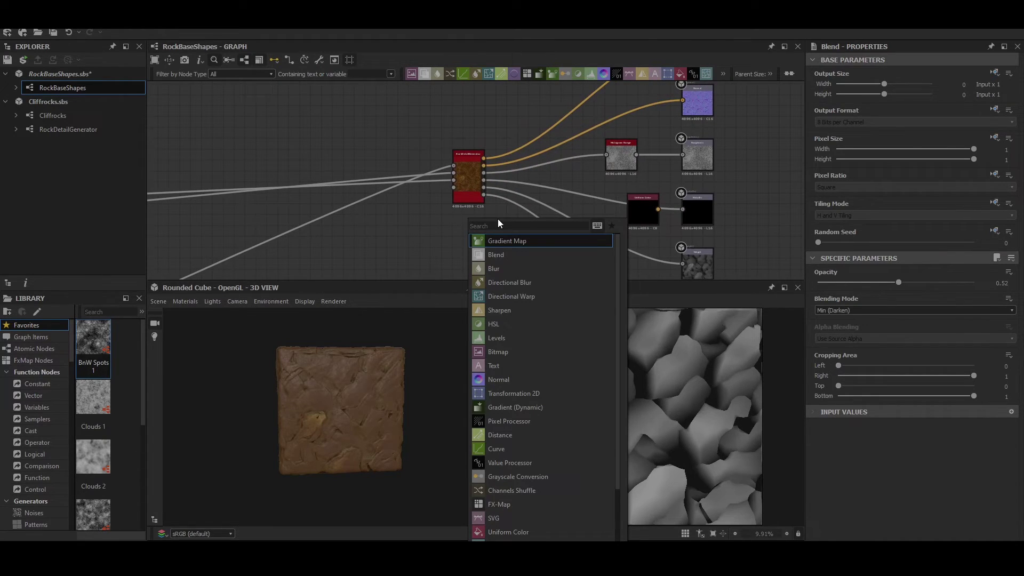
text(mul)
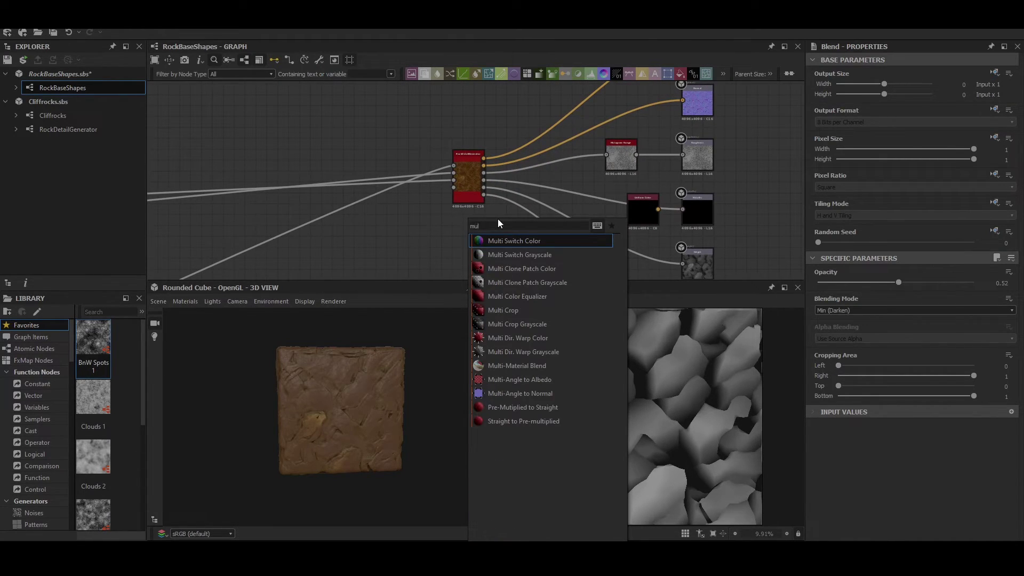
click(527, 254)
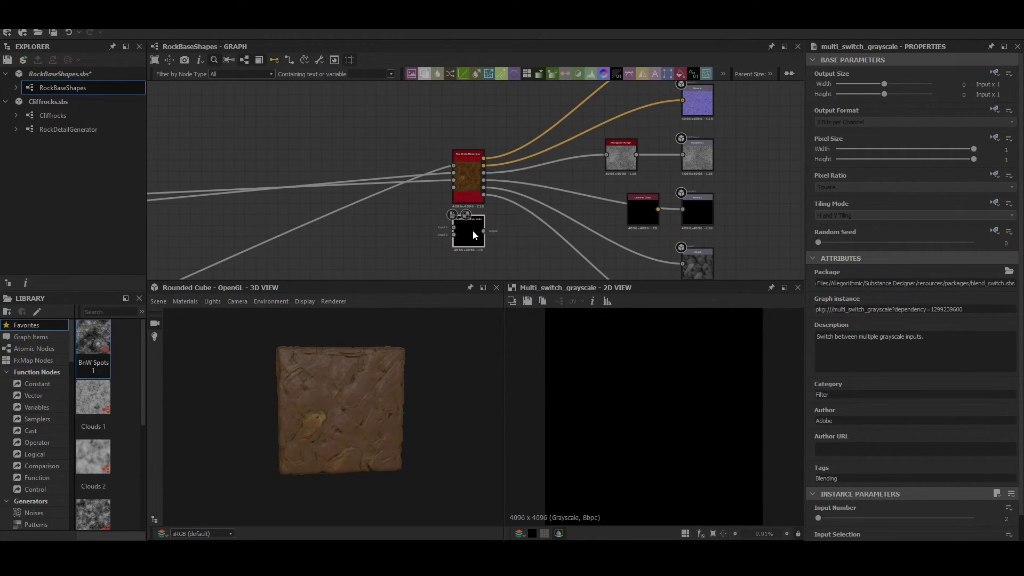
scroll(895, 510, down, 1)
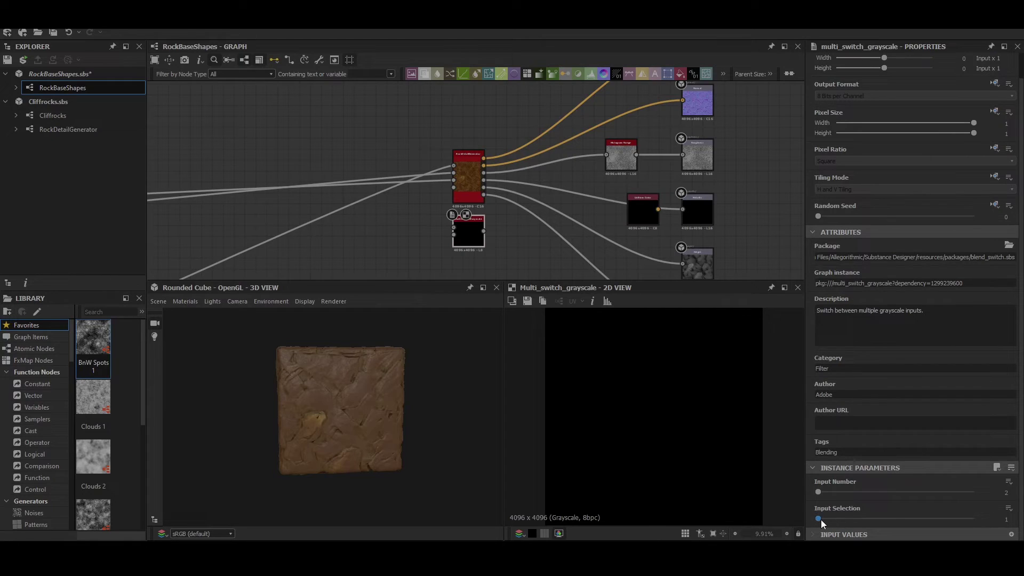
click(826, 492)
Step: Move the three base shape connections from the RockDetailGenerator node to the Multi Switch Grayscale inputs, and place the switch above it
click(463, 183)
shift+drag(453, 166, 454, 223)
shift+drag(454, 173, 455, 238)
key(ctrl+z)
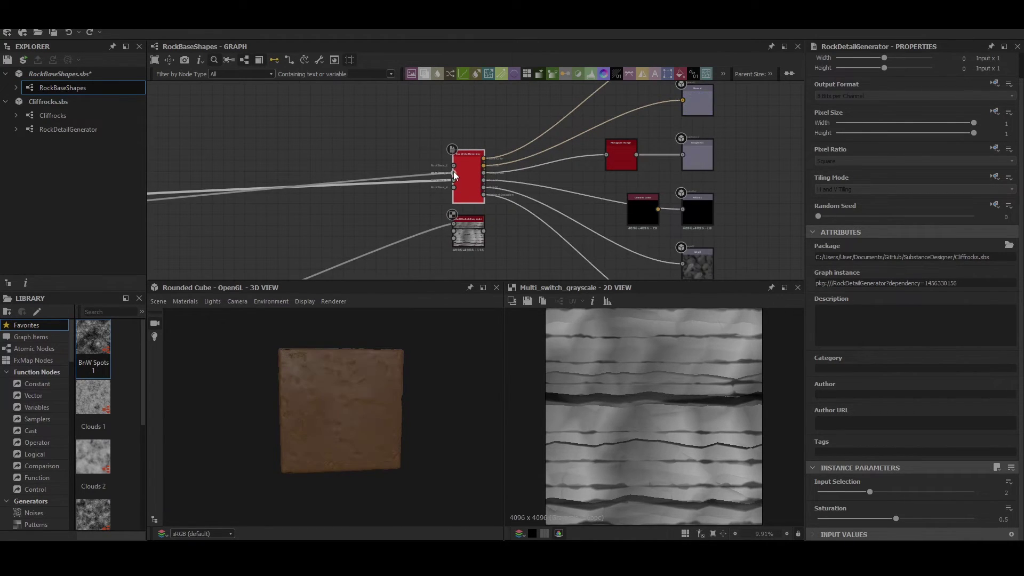
shift+drag(454, 172, 460, 227)
drag(453, 181, 492, 106)
Step: Connect the Multi Switch Grayscale output to the Base Color and Normal output nodes
middle_drag(505, 129, 398, 246)
scroll(504, 171, up, 4)
scroll(413, 205, down, 1)
middle_drag(399, 207, 349, 220)
drag(293, 224, 603, 111)
middle_drag(460, 181, 447, 164)
scroll(352, 189, down, 1)
drag(297, 205, 550, 188)
Step: Insert a Normal node into the link between the Multi Switch Grayscale node and the Normal output
click(466, 192)
key(space)
text(nor\)
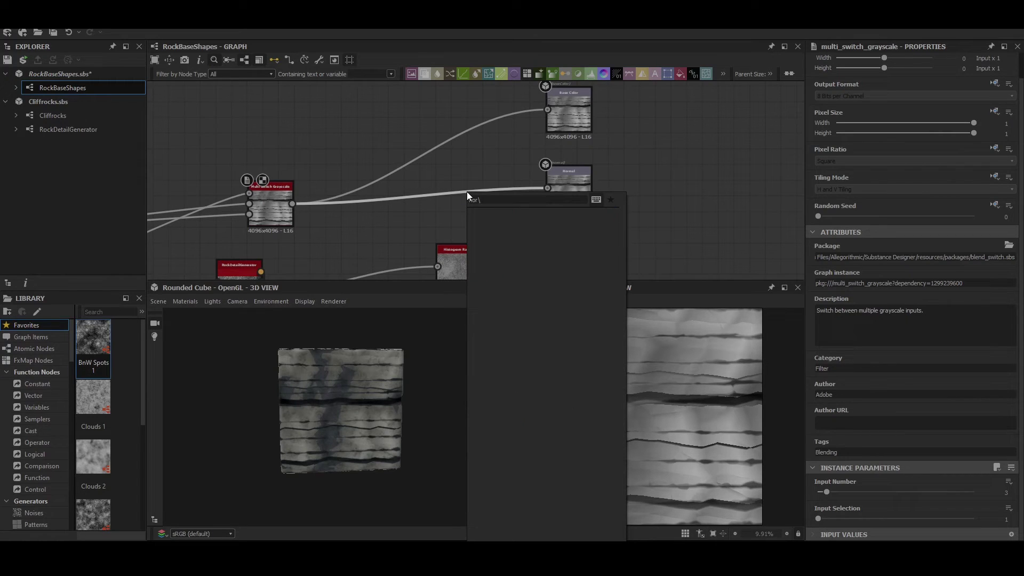
key(BackSpace)
text(\)
key(BackSpace)
key(Return)
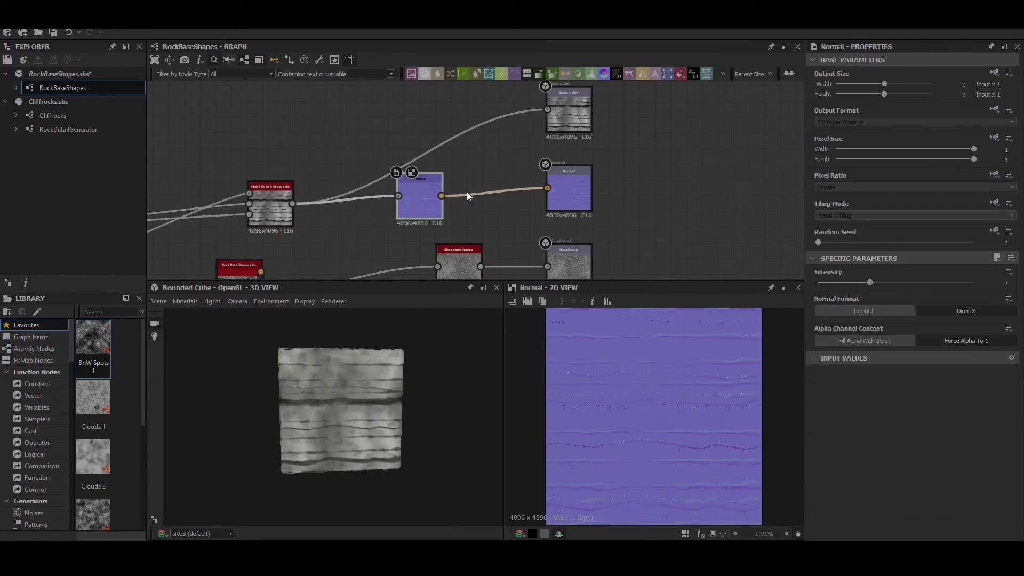
Step: Feed the Multi Switch Grayscale output into the Histogram Range node in front of the Roughness output
scroll(531, 209, down, 1)
middle_drag(531, 209, 526, 144)
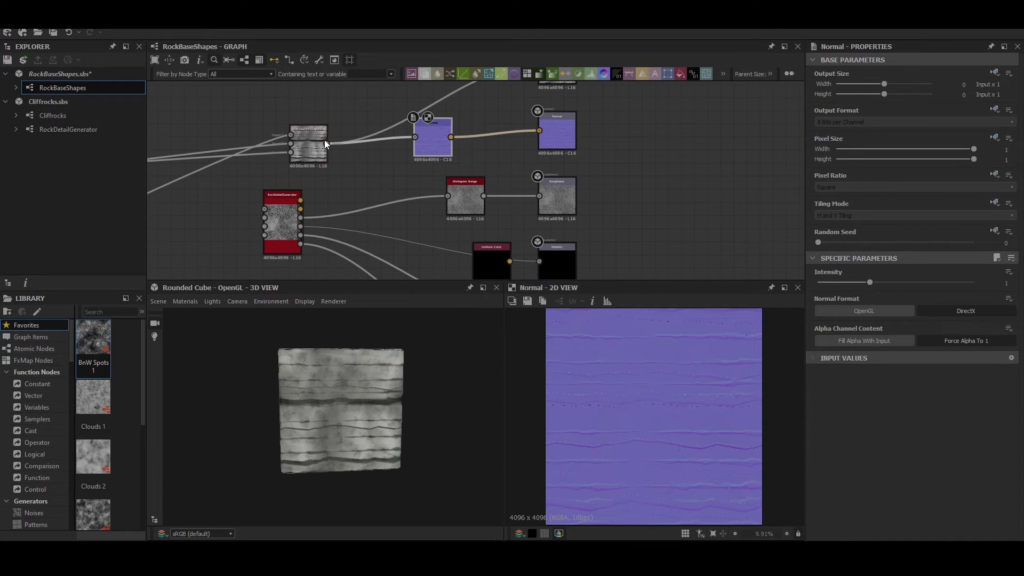
drag(326, 142, 456, 196)
middle_drag(503, 205, 483, 149)
scroll(430, 186, down, 1)
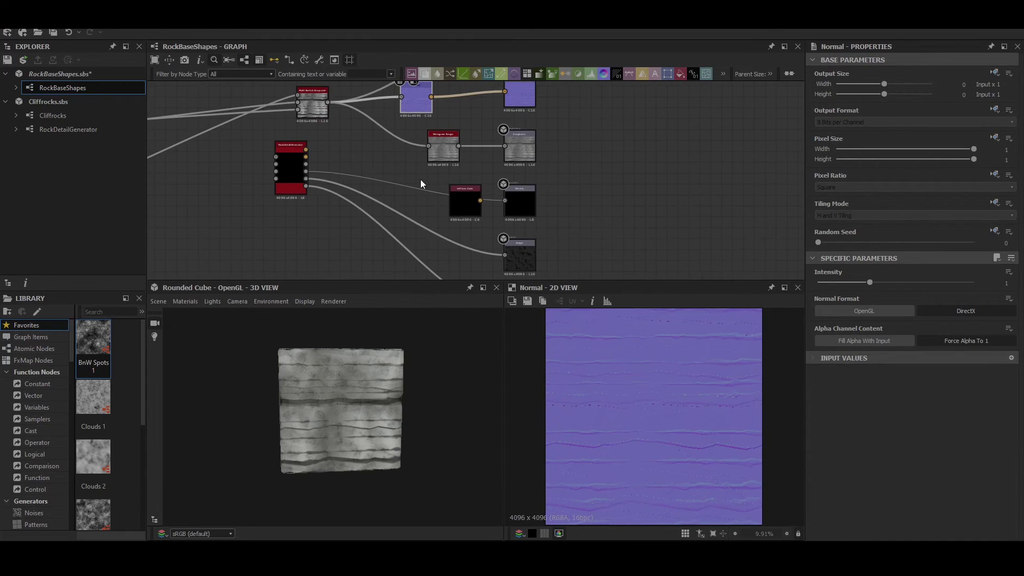
Step: Reconnect the Uniform Color node to the Metallic output and link the Multi Switch to the Height and ambient occlusion outputs
drag(479, 201, 517, 201)
middle_drag(517, 201, 484, 194)
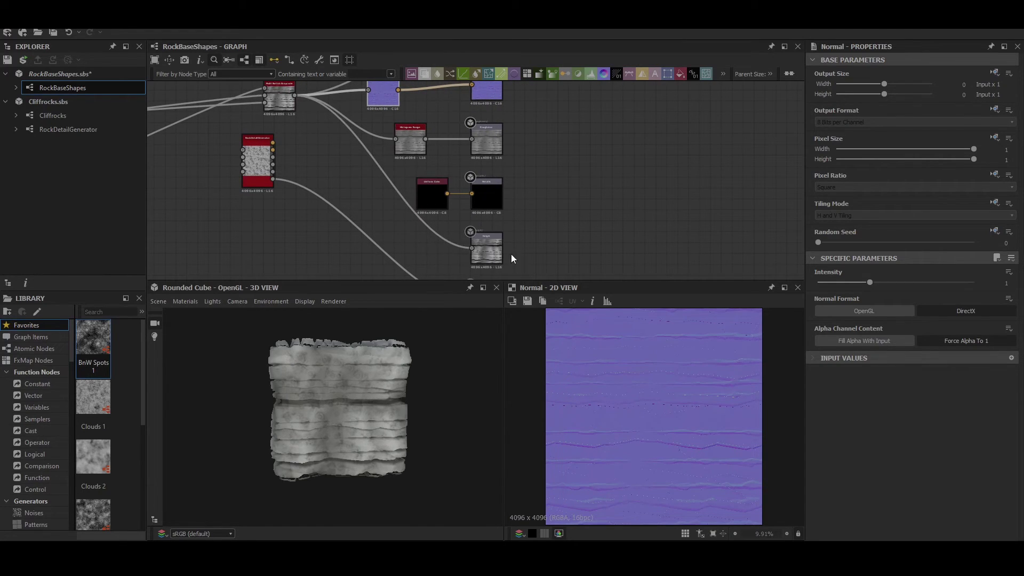
scroll(465, 212, down, 2)
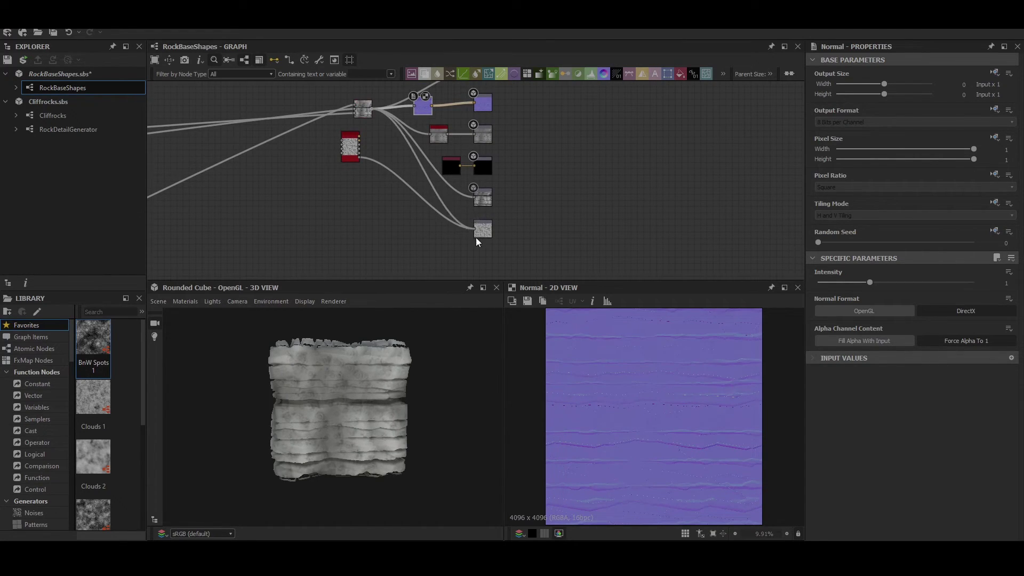
drag(405, 396, 408, 383)
Step: Reposition the Multi Switch Grayscale node in front of the outputs and delete the disconnected RockDetailGenerator node
middle_drag(398, 200, 431, 239)
drag(392, 151, 412, 185)
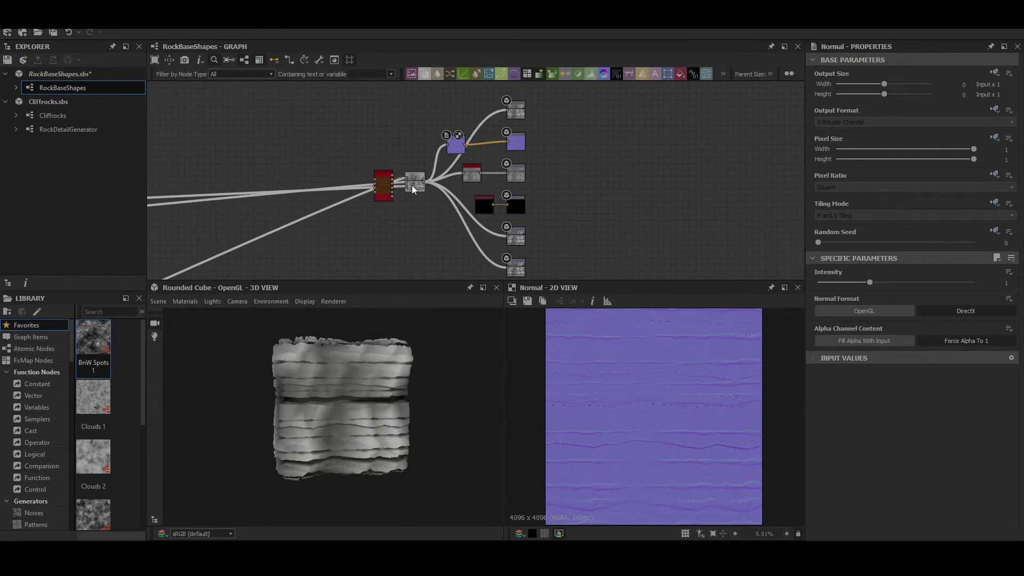
scroll(386, 181, up, 5)
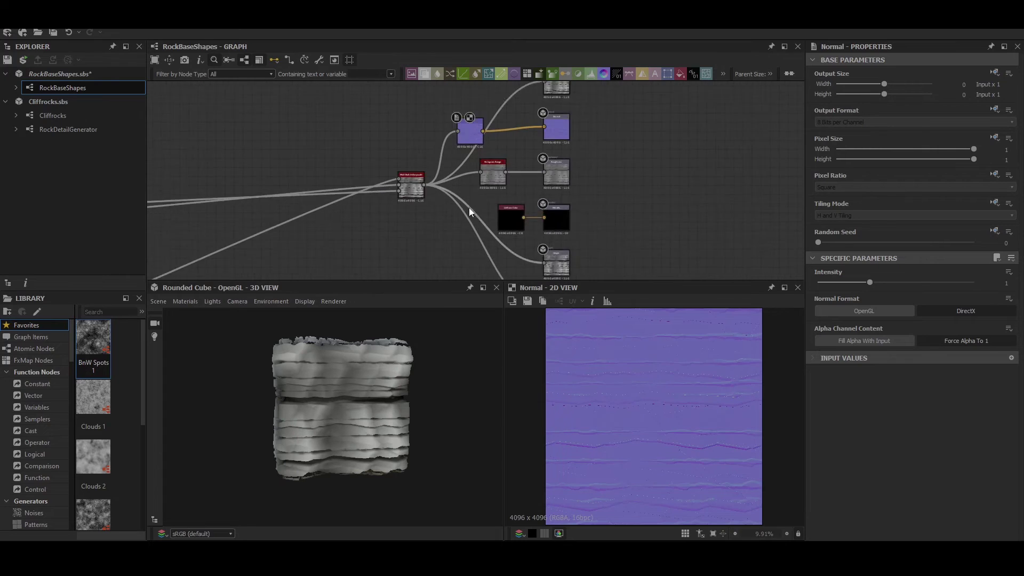
Step: Test the Multi Switch Grayscale node with input selection values up to 3 and reset the parameter to its default
double_click(431, 182)
scroll(870, 503, down, 1)
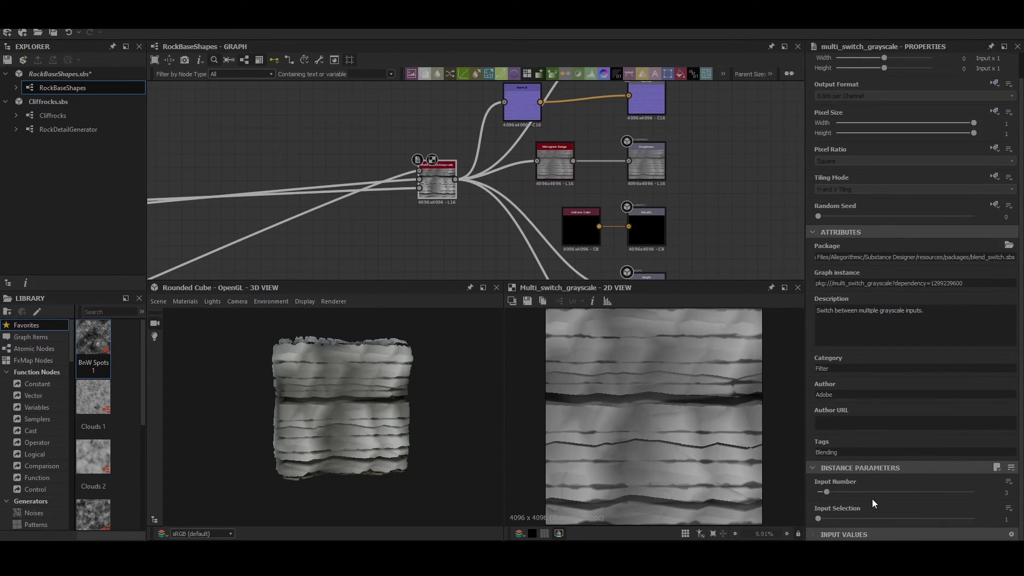
drag(820, 518, 833, 520)
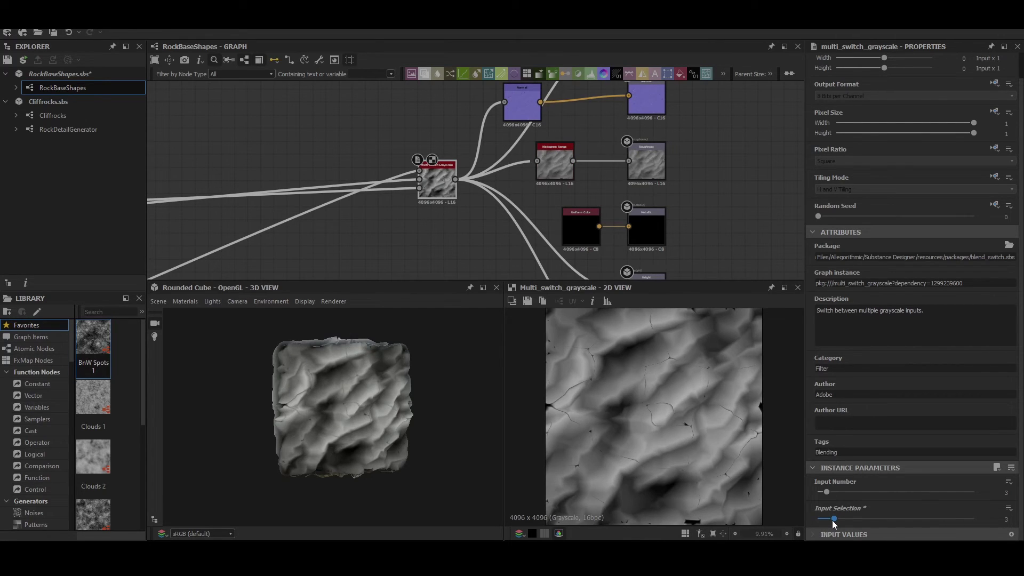
click(1009, 509)
click(959, 535)
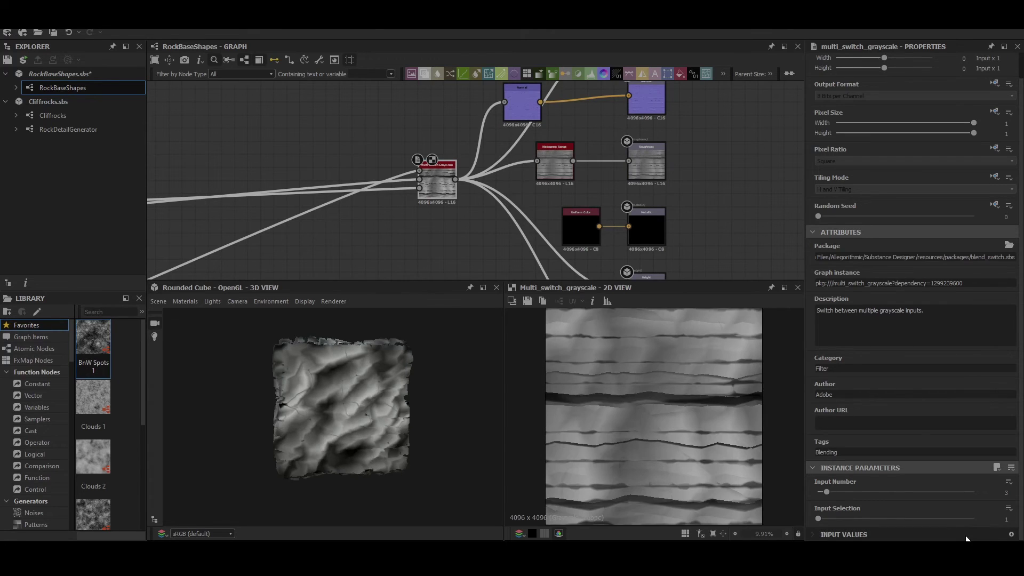
Step: Expose the switch's Input Selection as a new graph input with the identifier RockType and a maximum of 3
click(1008, 509)
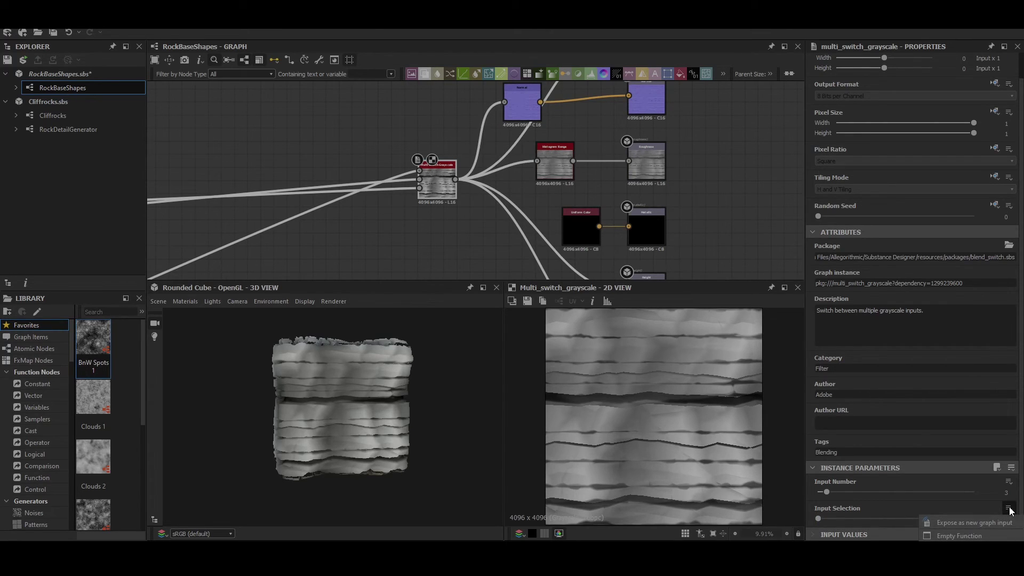
click(964, 524)
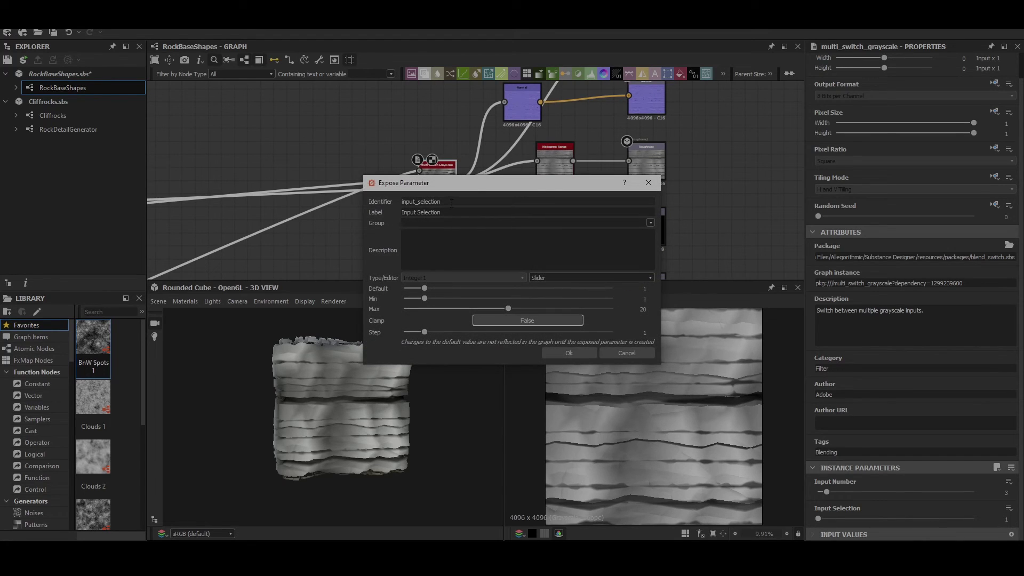
double_click(456, 201)
text(RockType)
drag(425, 308, 420, 309)
click(568, 353)
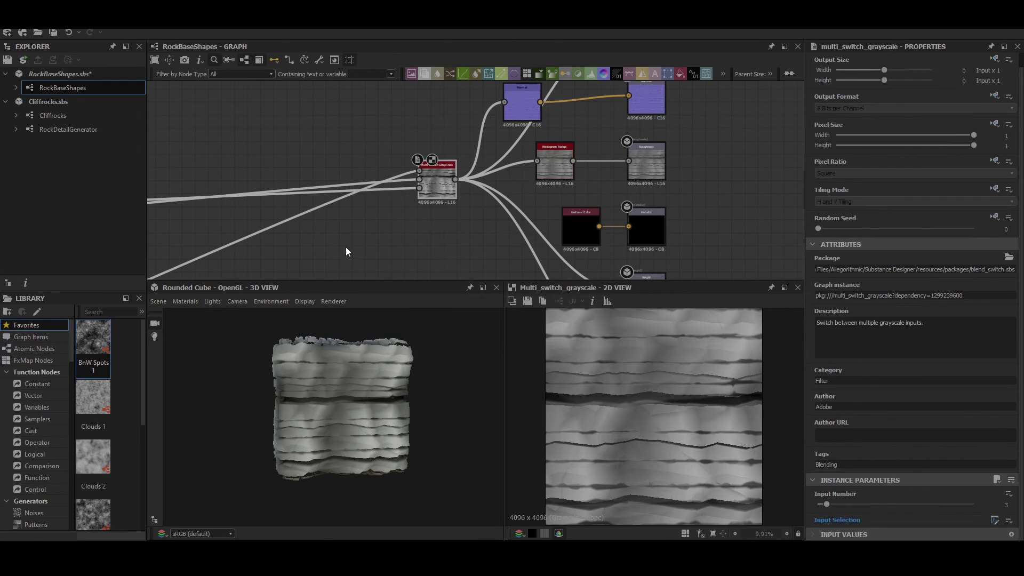
Step: Save all open packages with the rewired RockBaseShapes graph
middle_drag(420, 216, 552, 227)
drag(555, 184, 542, 183)
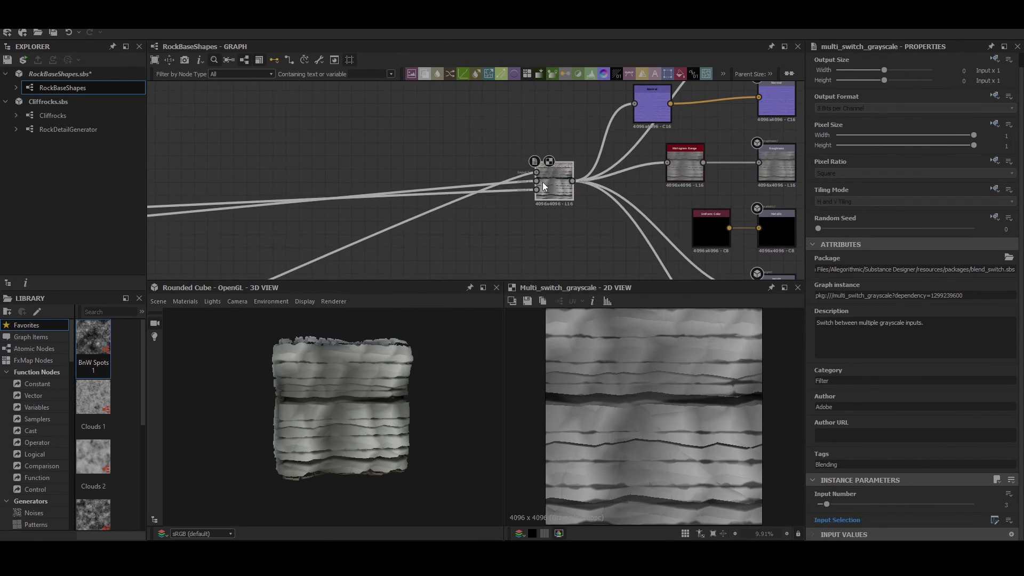
middle_drag(494, 194, 542, 213)
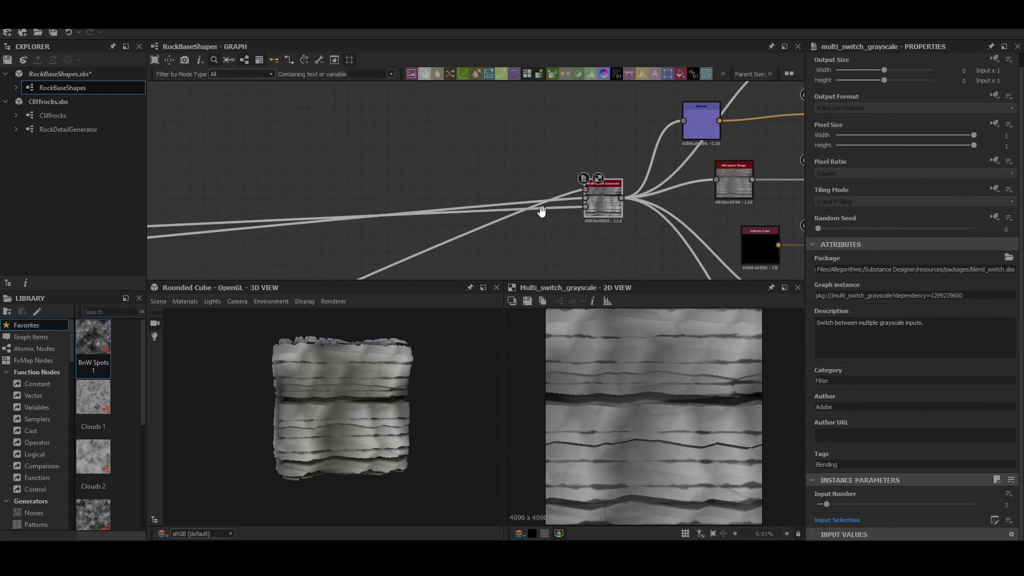
scroll(536, 211, down, 2)
click(15, 29)
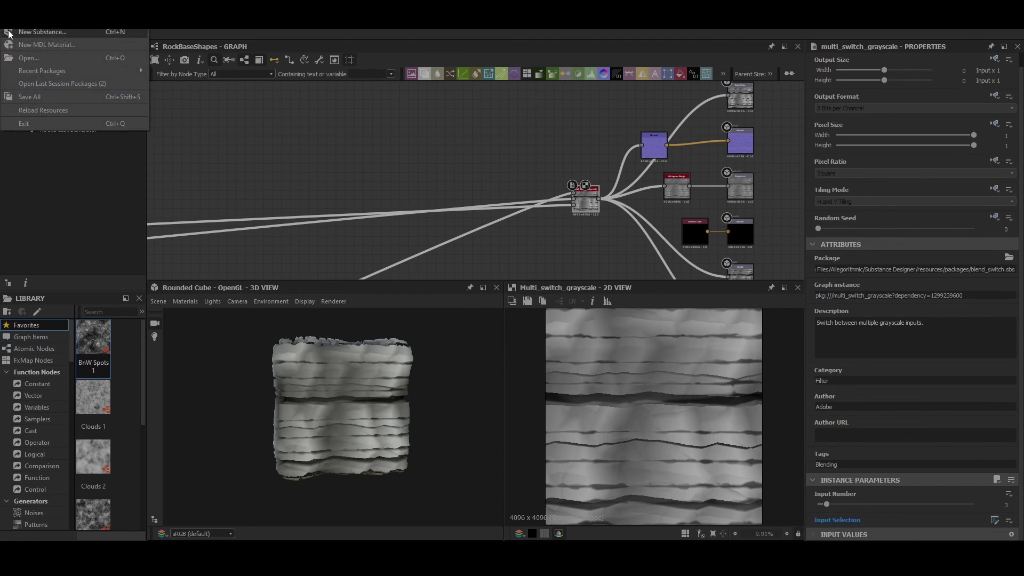
click(36, 98)
Step: Create a new 4096 px substance graph from the PBR (Metallic/Roughness) template
click(15, 26)
click(25, 32)
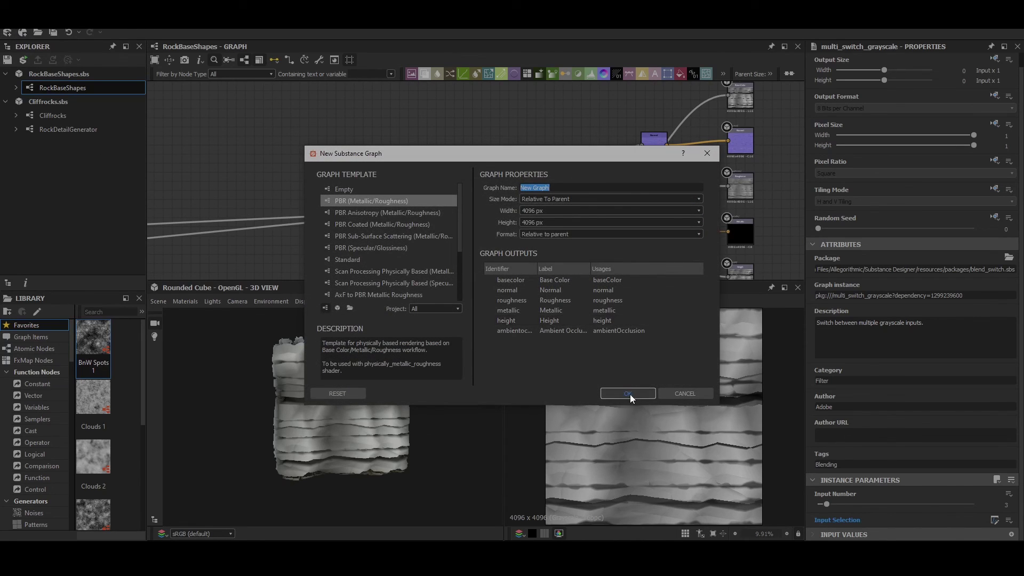
click(628, 393)
scroll(476, 169, down, 1)
middle_drag(440, 180, 478, 211)
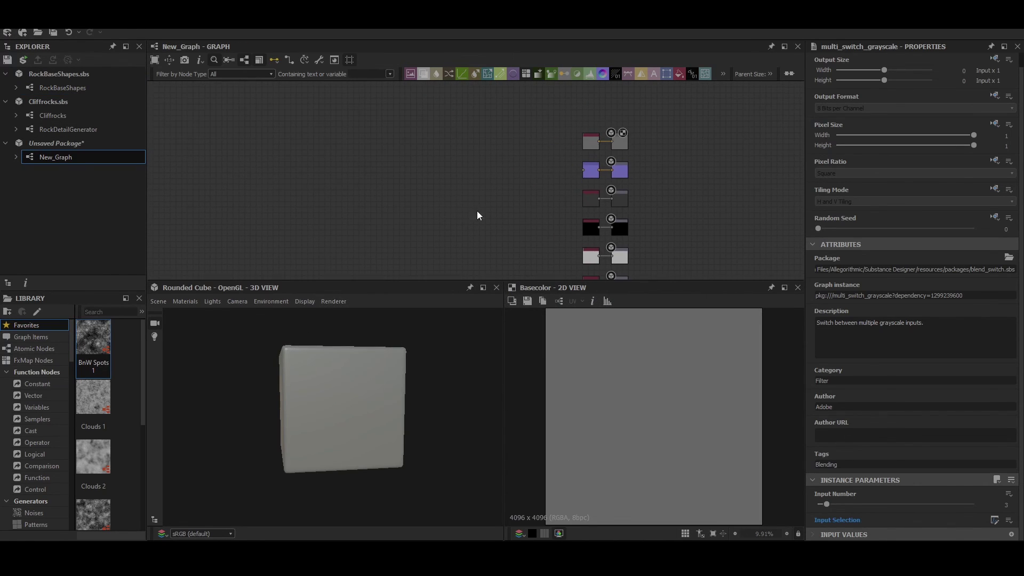
Step: Place the RockBaseShapes graph as a node in the new graph and set its Input Selection to 3
click(58, 178)
drag(62, 87, 511, 232)
scroll(395, 184, up, 4)
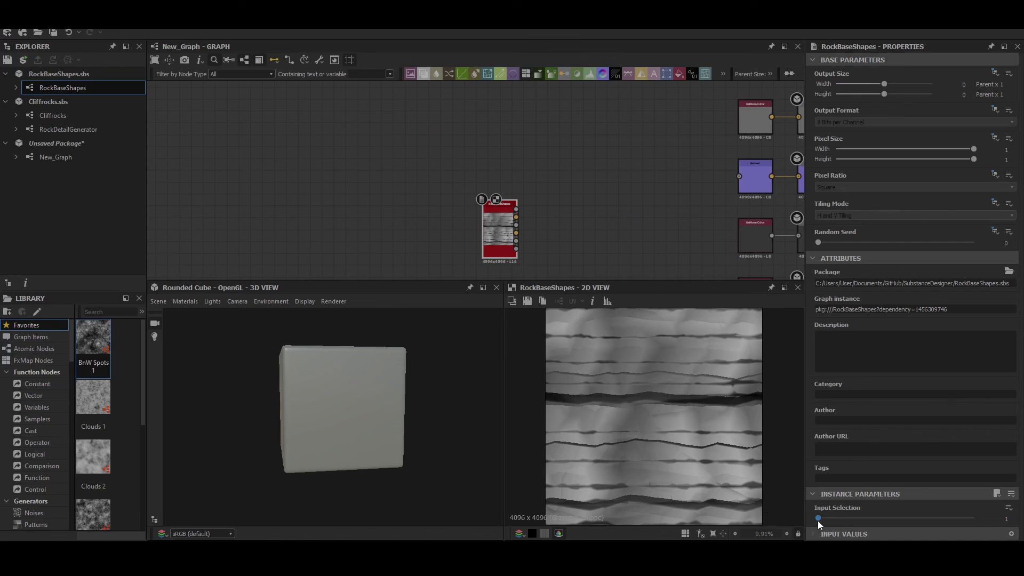
click(850, 517)
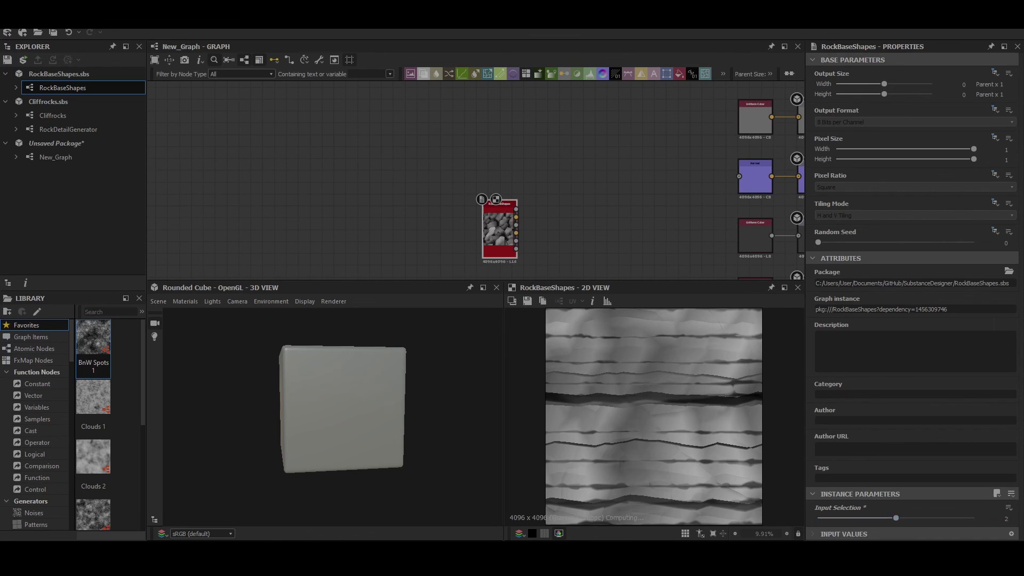
drag(906, 517, 957, 518)
mouse_move(641, 243)
middle_down()
mouse_move(626, 232)
mouse_move(626, 242)
middle_up()
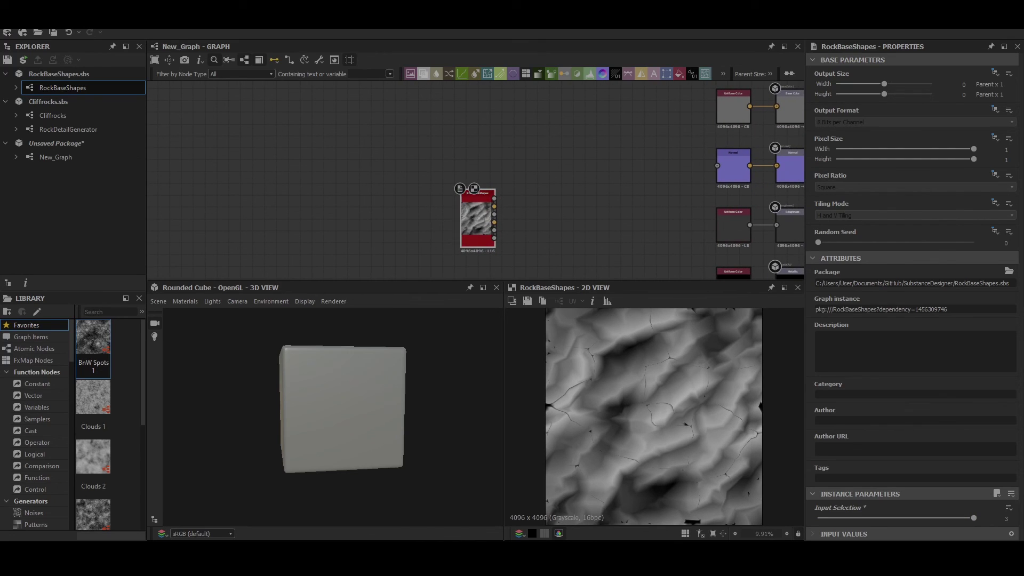